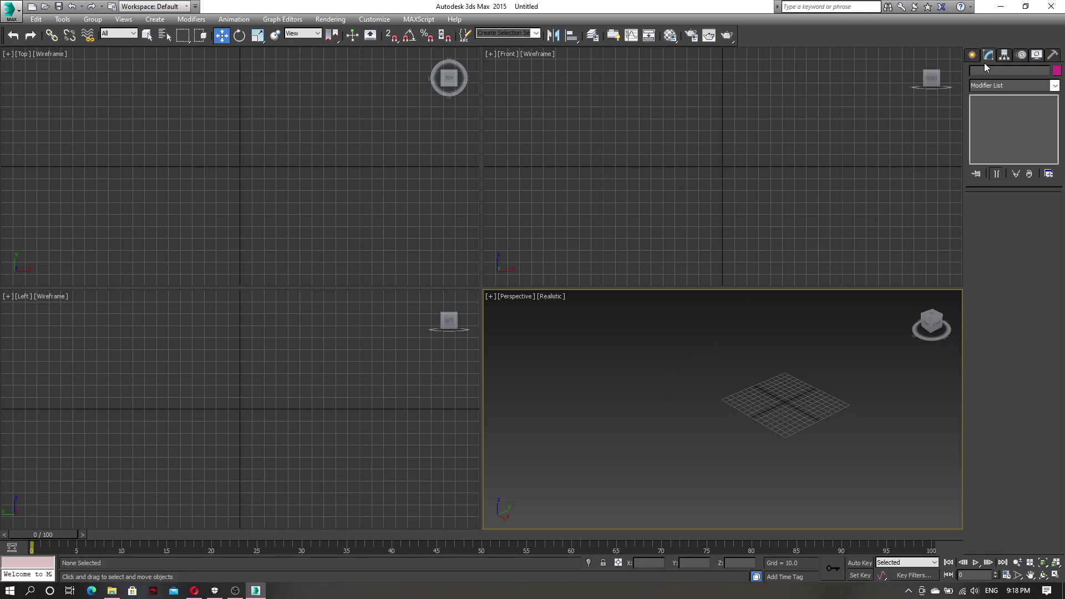
Step: Create a box on the grid in the Perspective viewport, about 69 long, 83 wide and 64 high
left_click(970, 55)
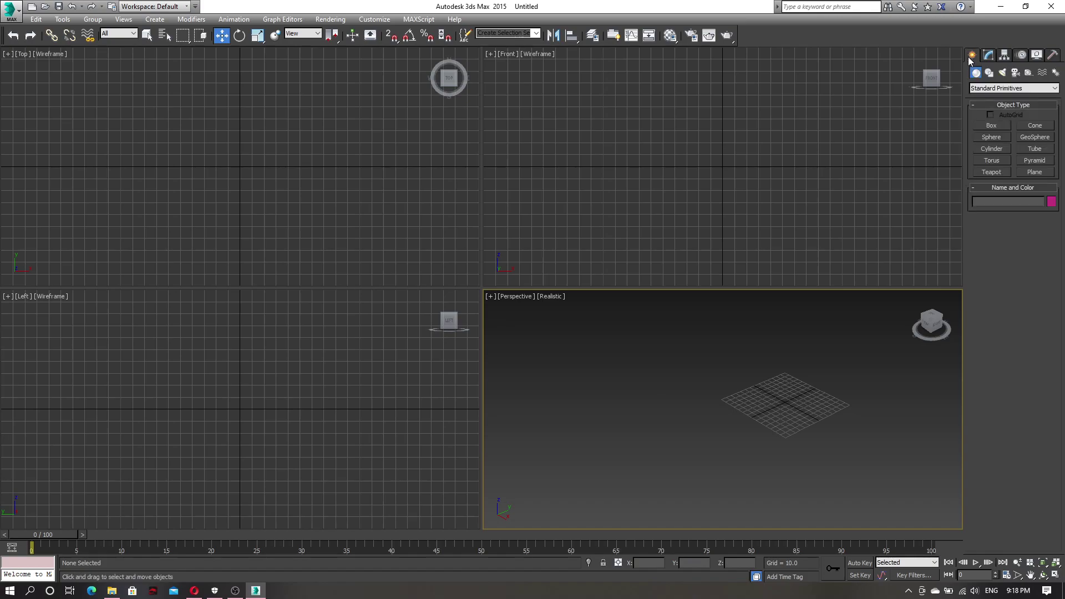
left_click(991, 127)
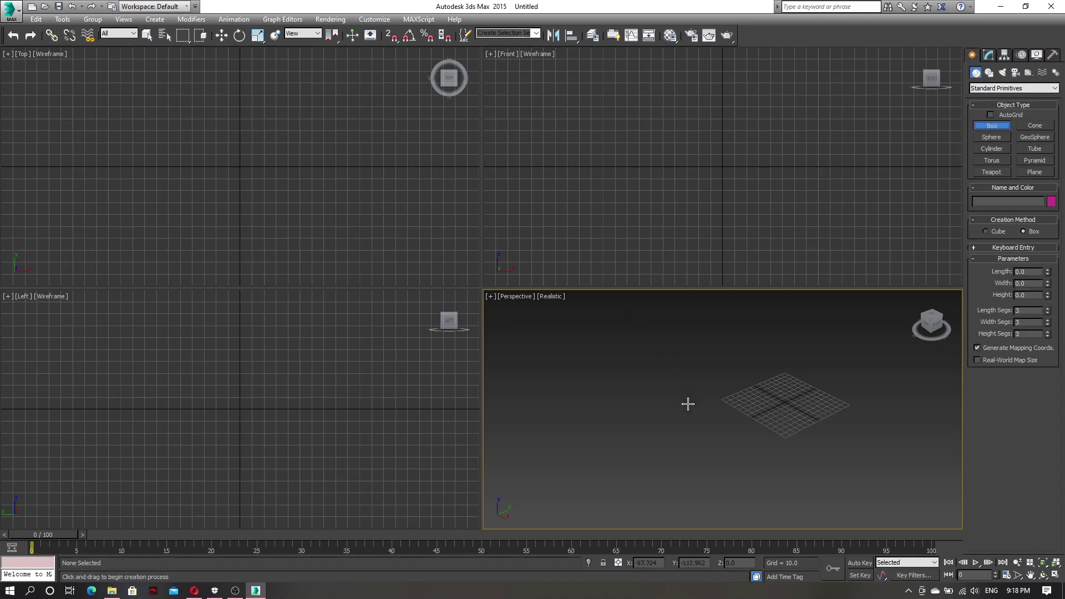
left_click_drag(751, 392, 827, 400)
left_click(829, 359)
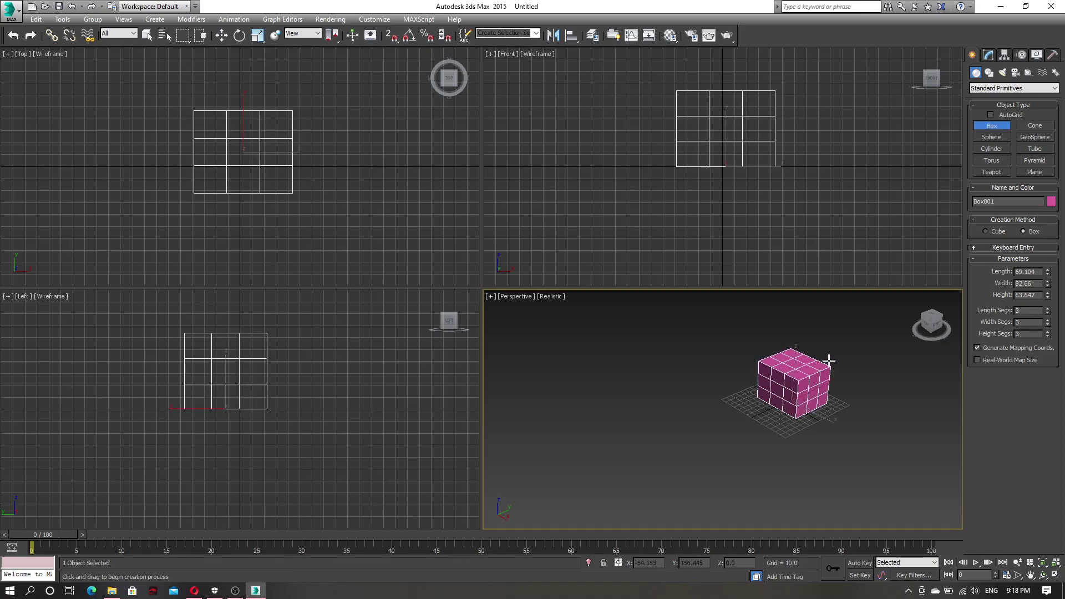
Step: Reduce the box's length, width and height segments to 1 each
left_click(1048, 313)
left_click(1048, 313)
left_click(1048, 324)
left_click(1048, 324)
left_click(1048, 336)
left_click(1048, 336)
Step: Set the box's length, width and height to 50 each
left_click_drag(1039, 271, 991, 276)
type("5")
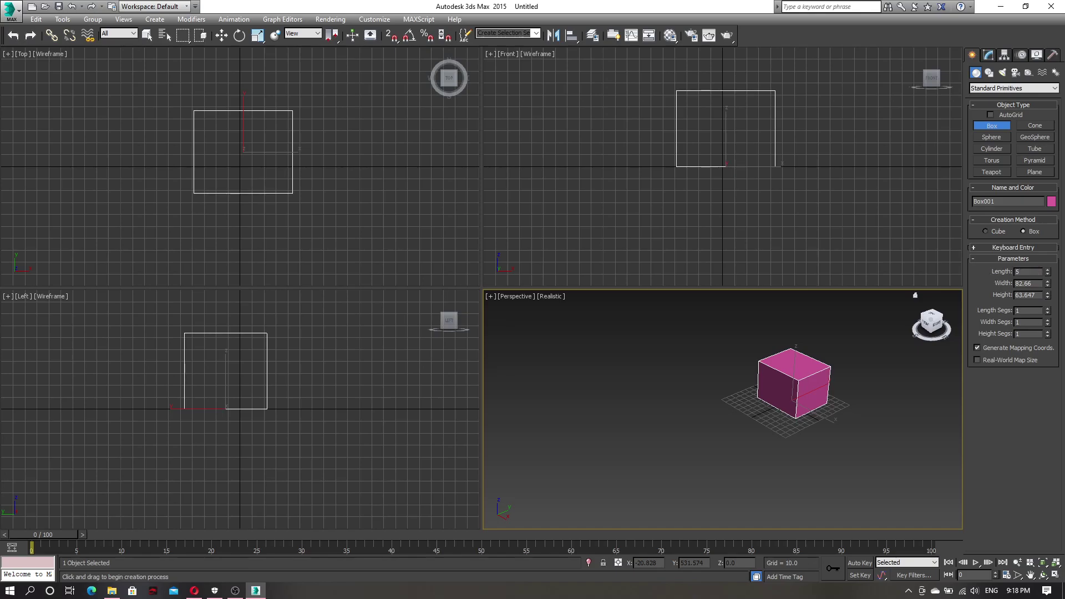
type("0")
key("Tab")
type("50")
key("Tab")
type("50")
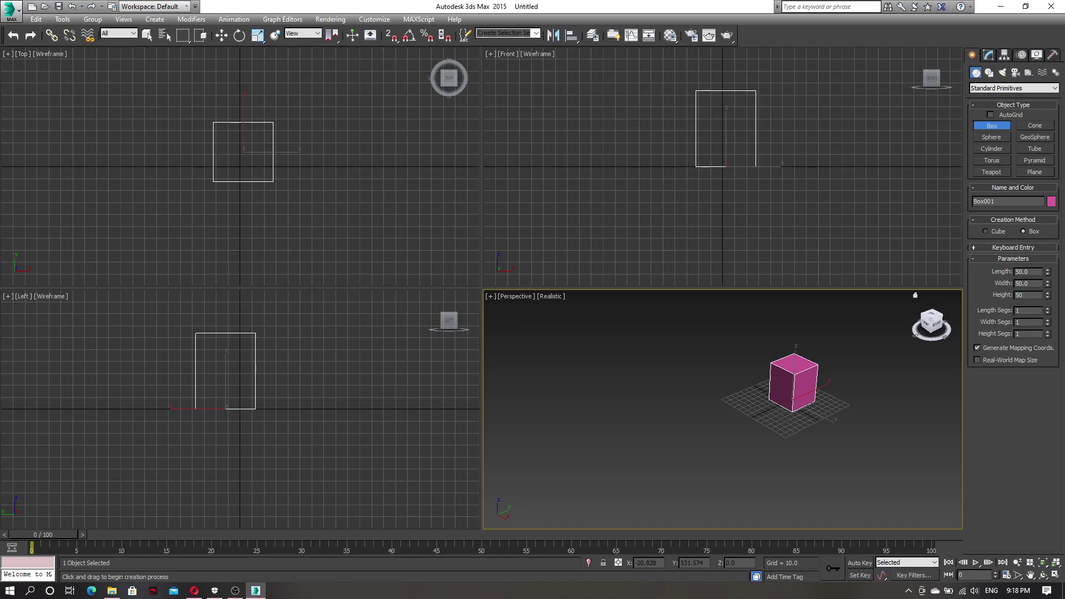
key("Return")
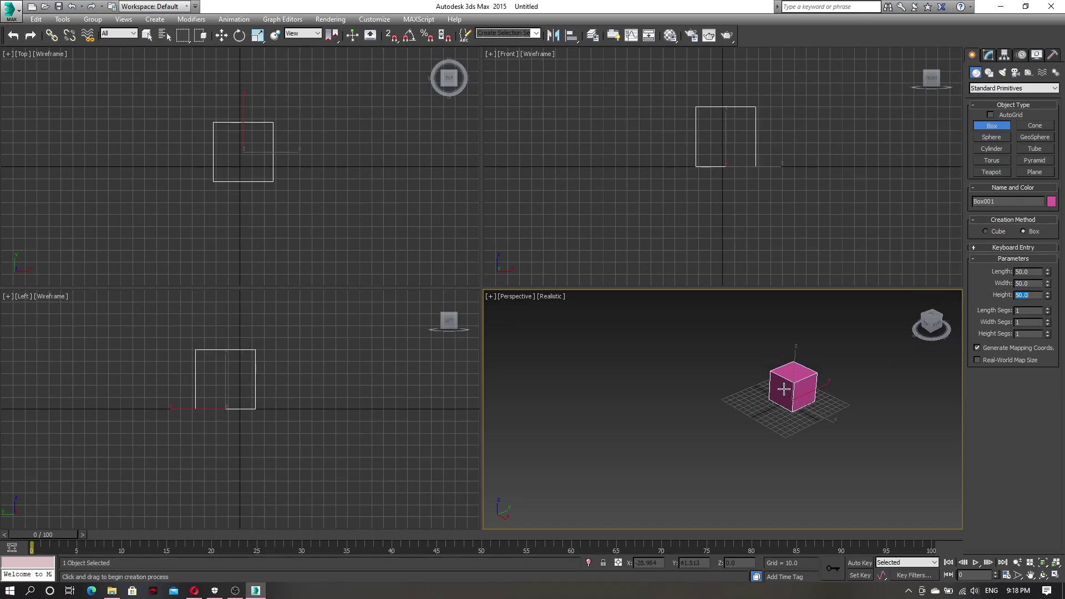
Step: Maximize the Perspective viewport, end box creation and convert the box to an Editable Poly
key("alt+w")
middle_click_drag(769, 394, 576, 355)
scroll(576, 355, "up", 5)
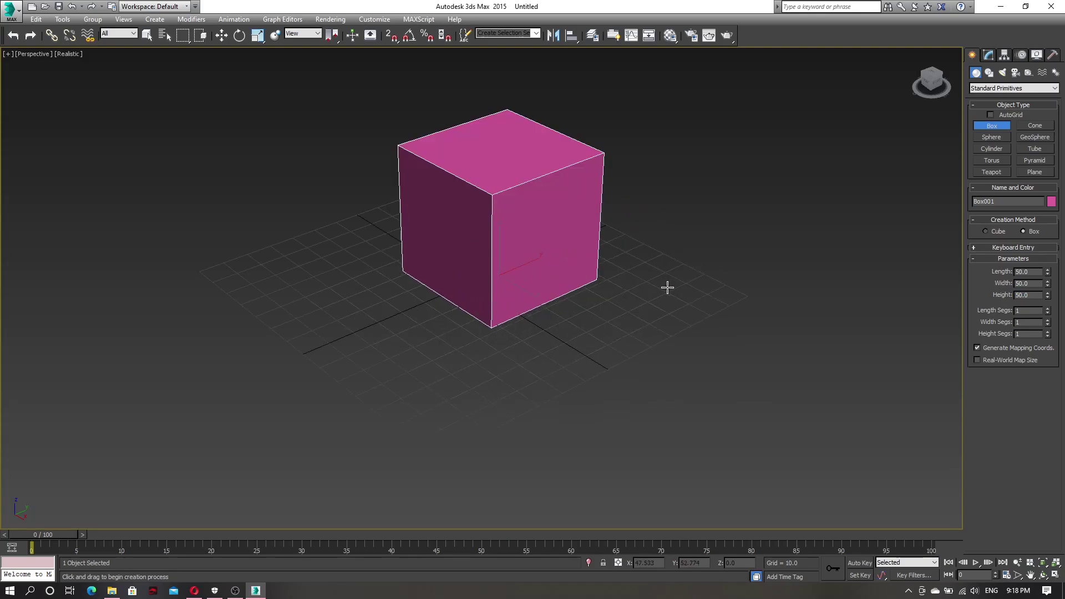
middle_click_drag(640, 316, 614, 268, "alt")
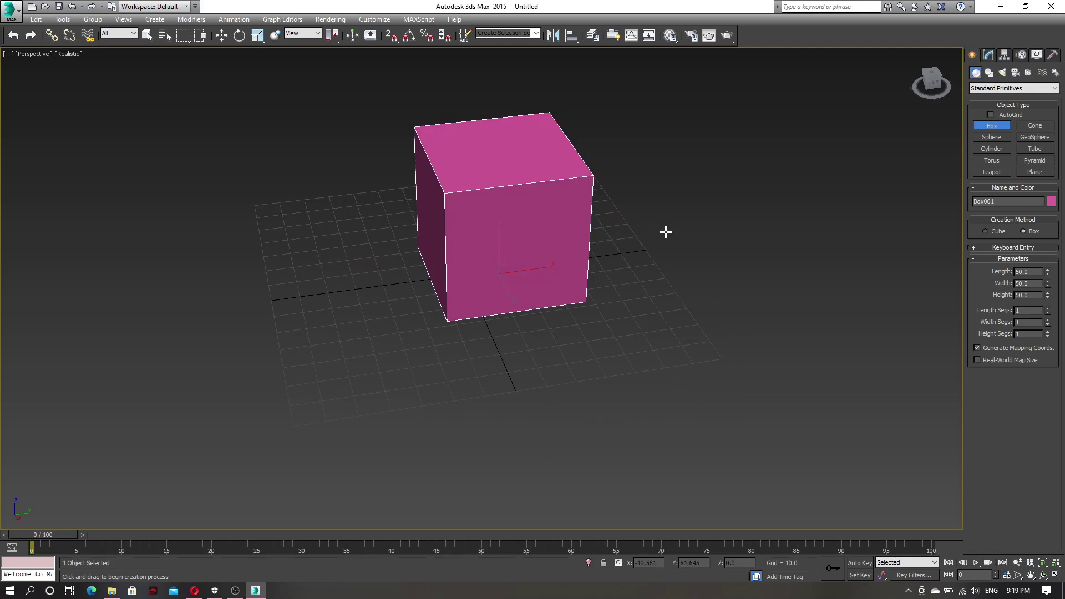
right_click(506, 242)
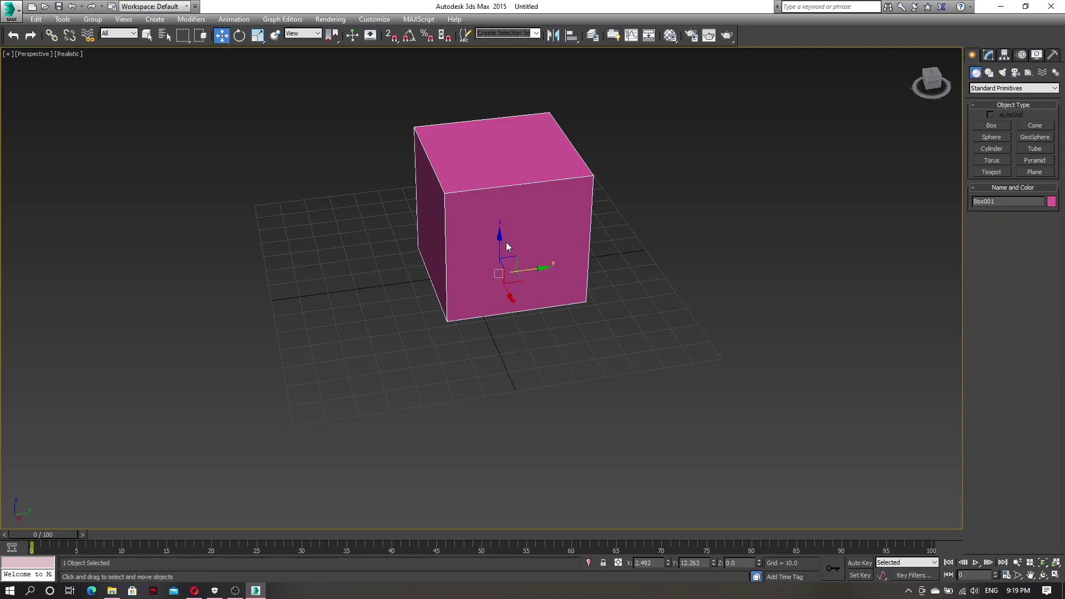
right_click(528, 224)
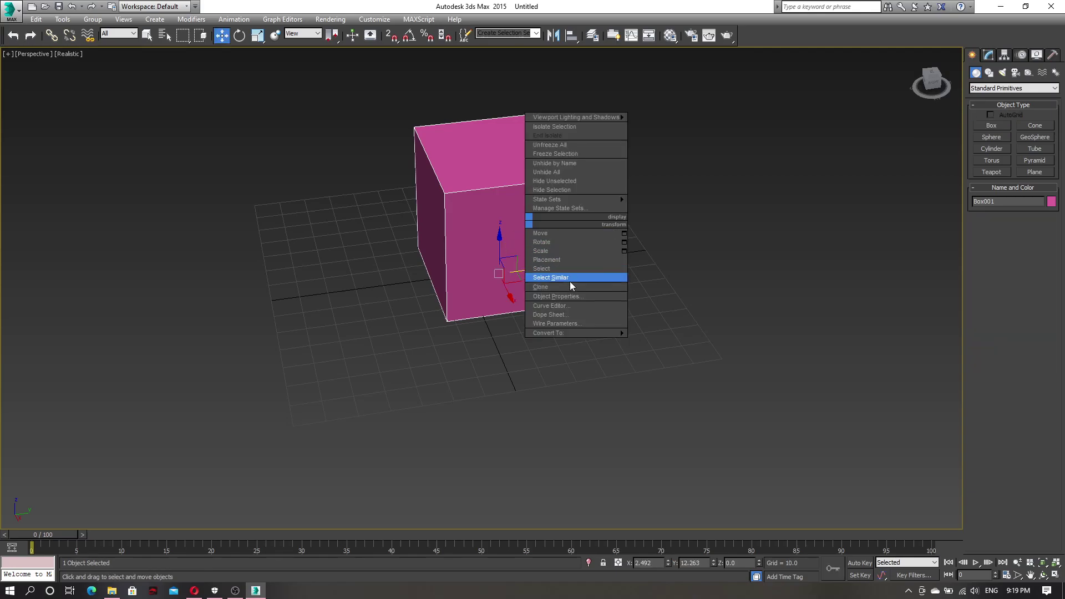
mouse_move(599, 334)
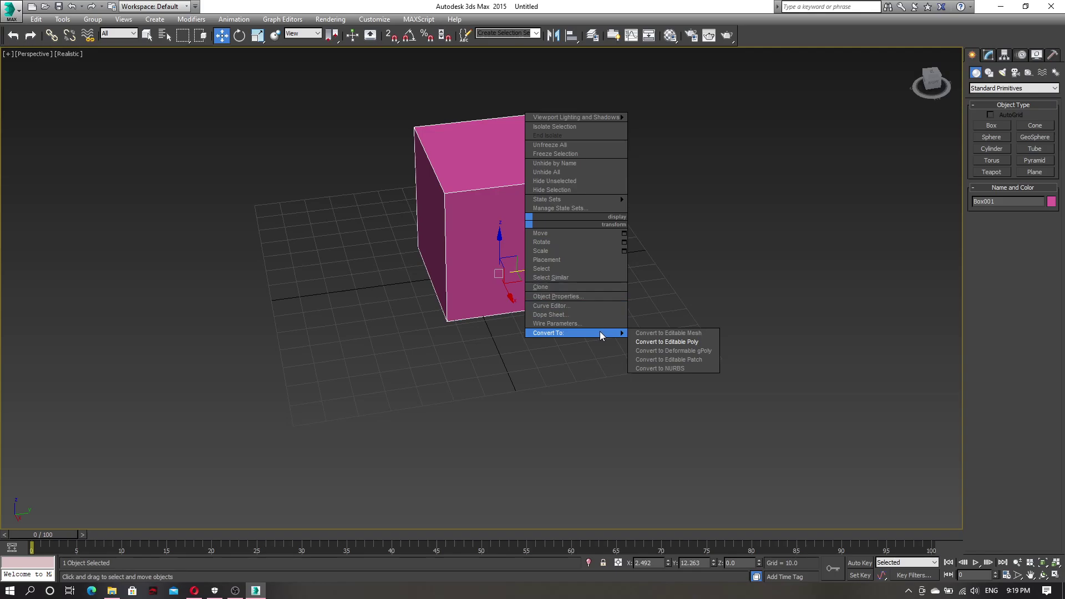
left_click(696, 342)
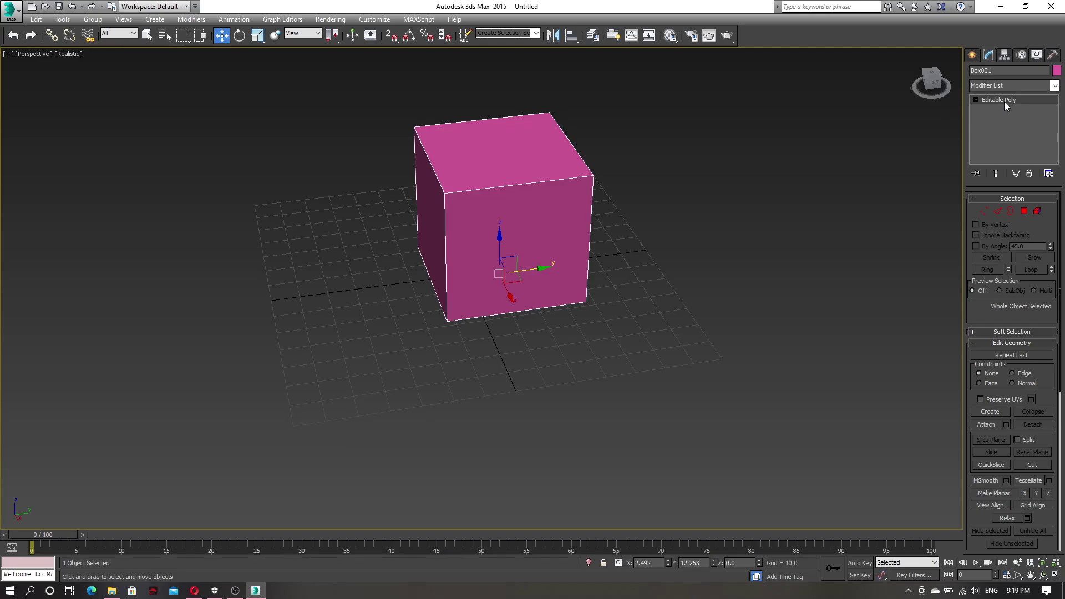
Step: Examine the box's corners at the Vertex sub-object level, then return to the whole-object level
left_click(976, 101)
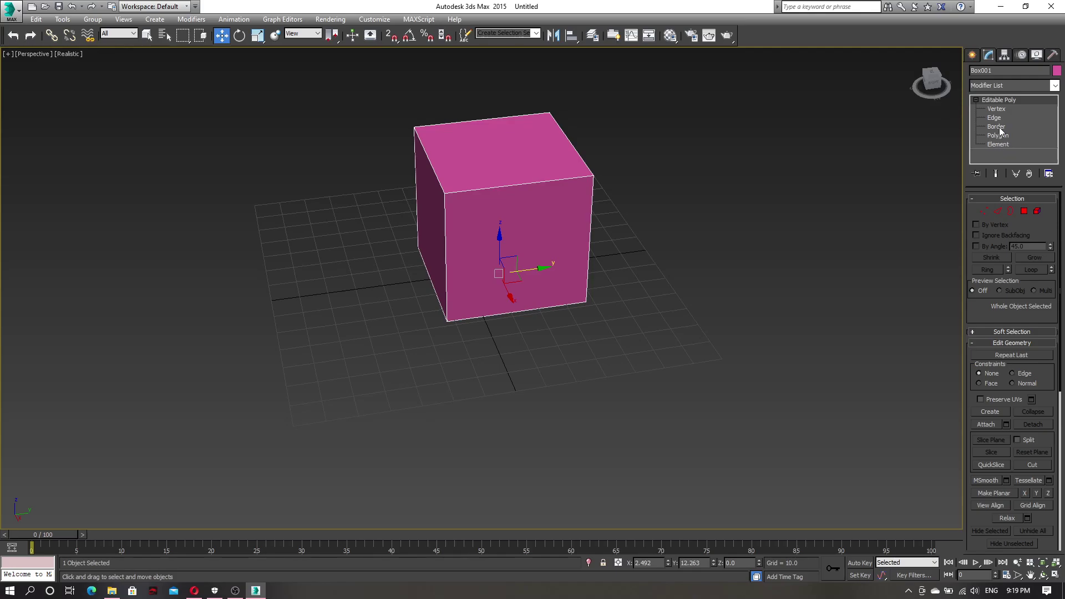
left_click(1002, 109)
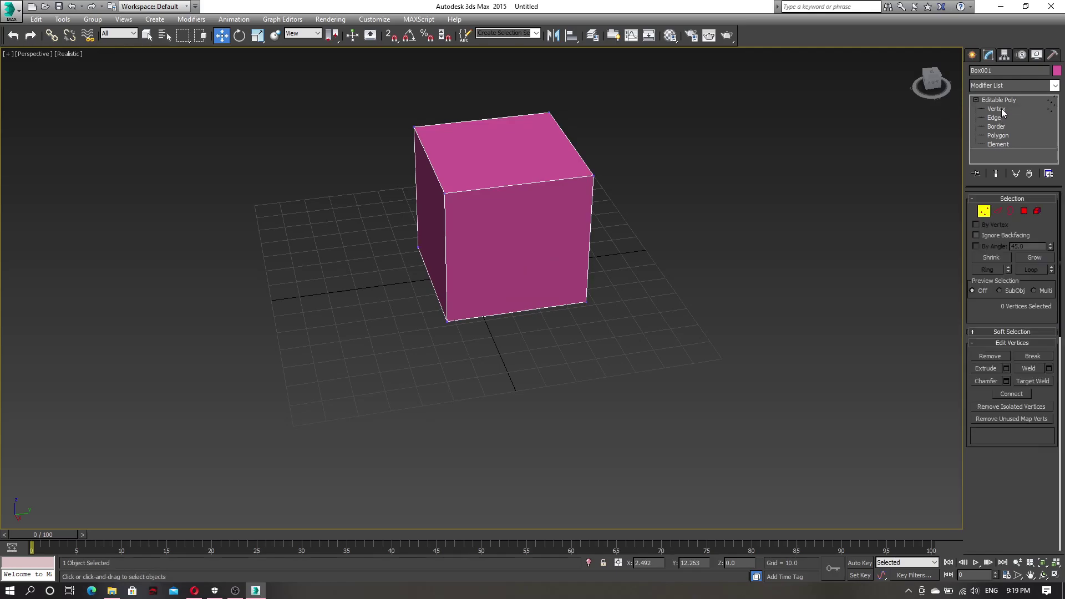
scroll(505, 216, "up", 5)
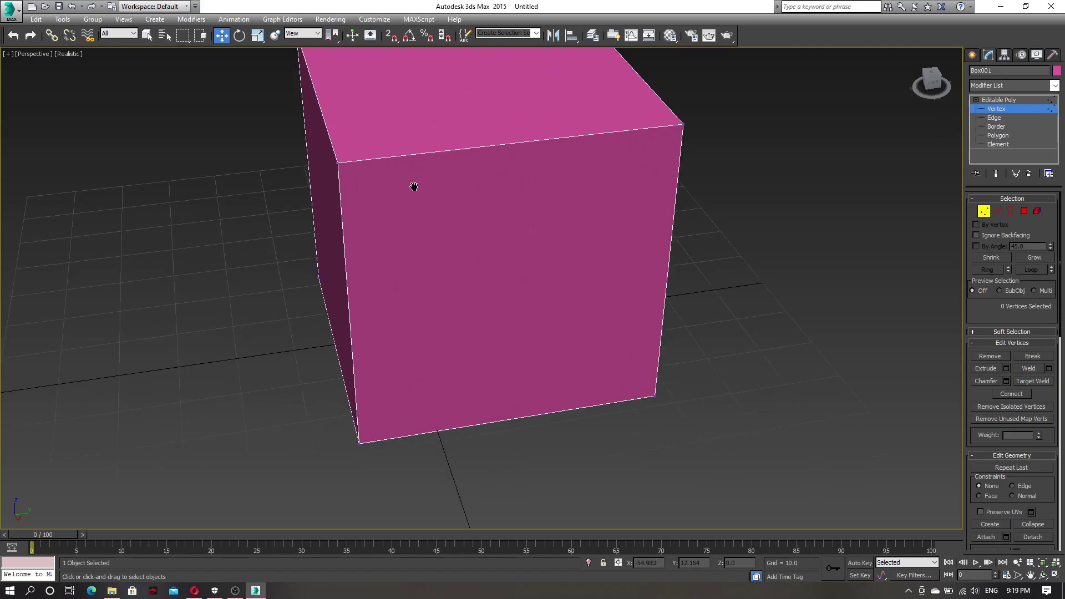
middle_click_drag(475, 220, 524, 184, "alt")
scroll(525, 181, "up", 4)
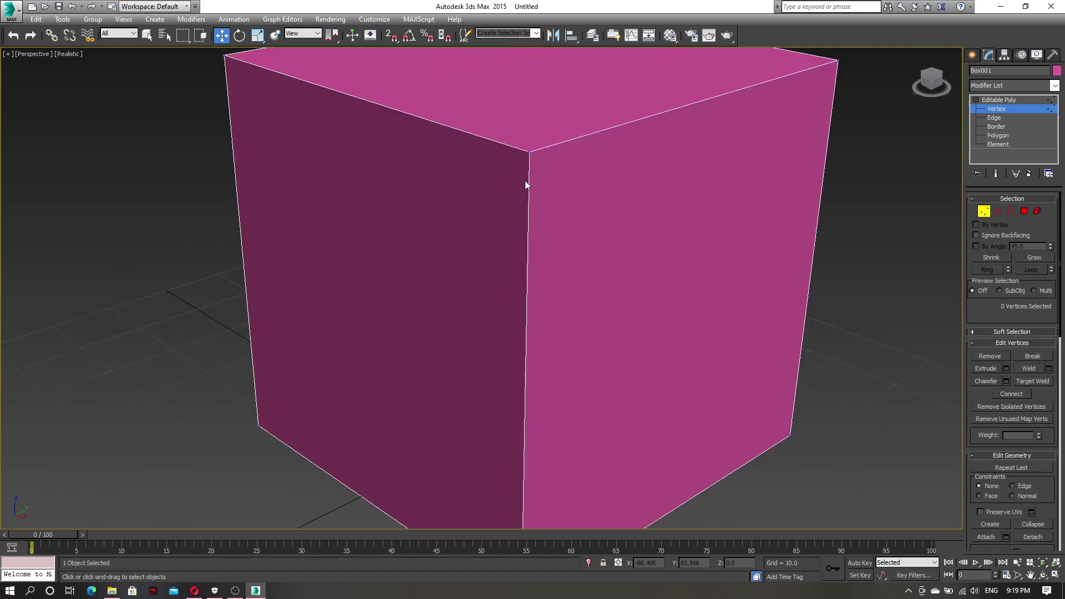
left_click(988, 101)
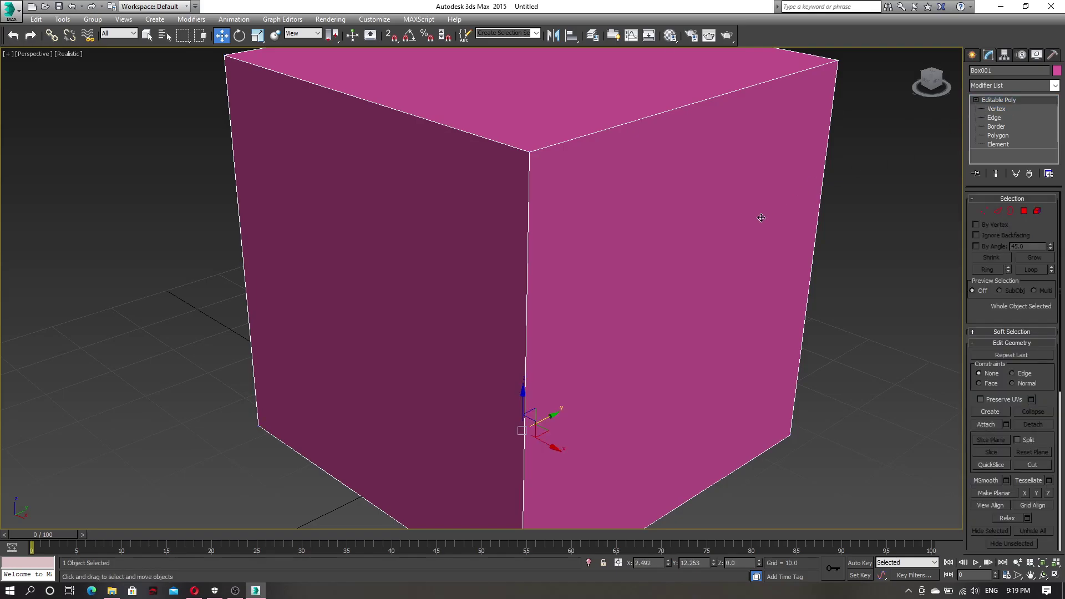
left_click(1003, 109)
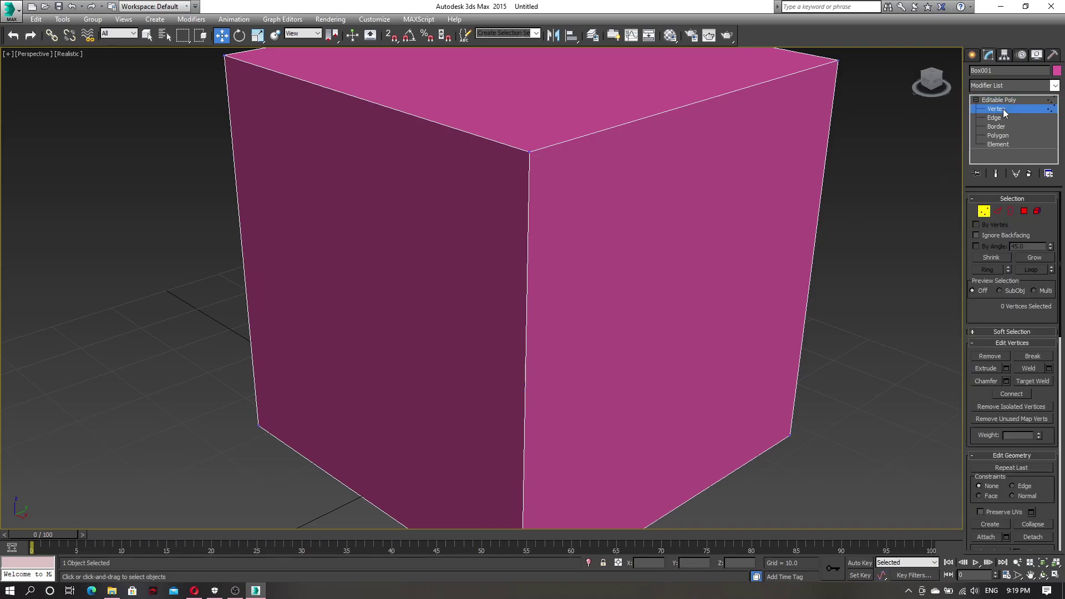
left_click(1004, 101)
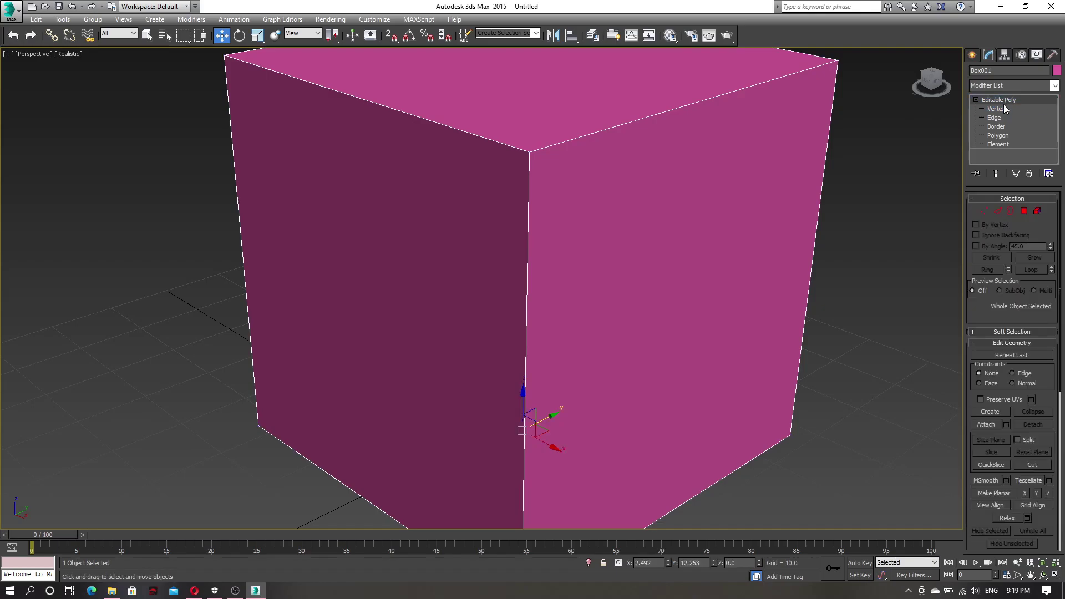
scroll(826, 209, "down", 8)
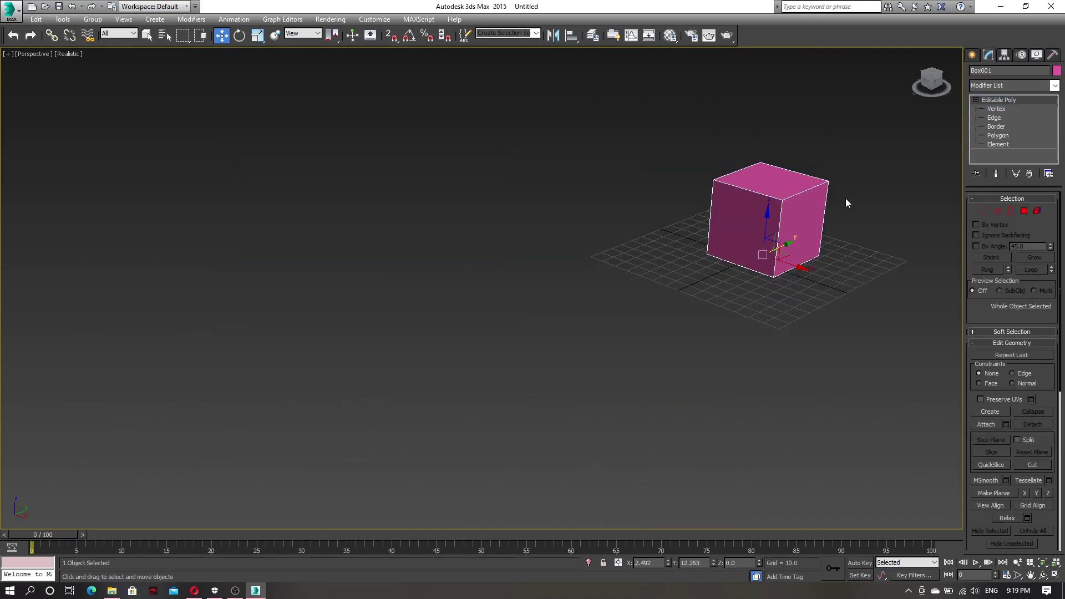
scroll(762, 258, "up", 5)
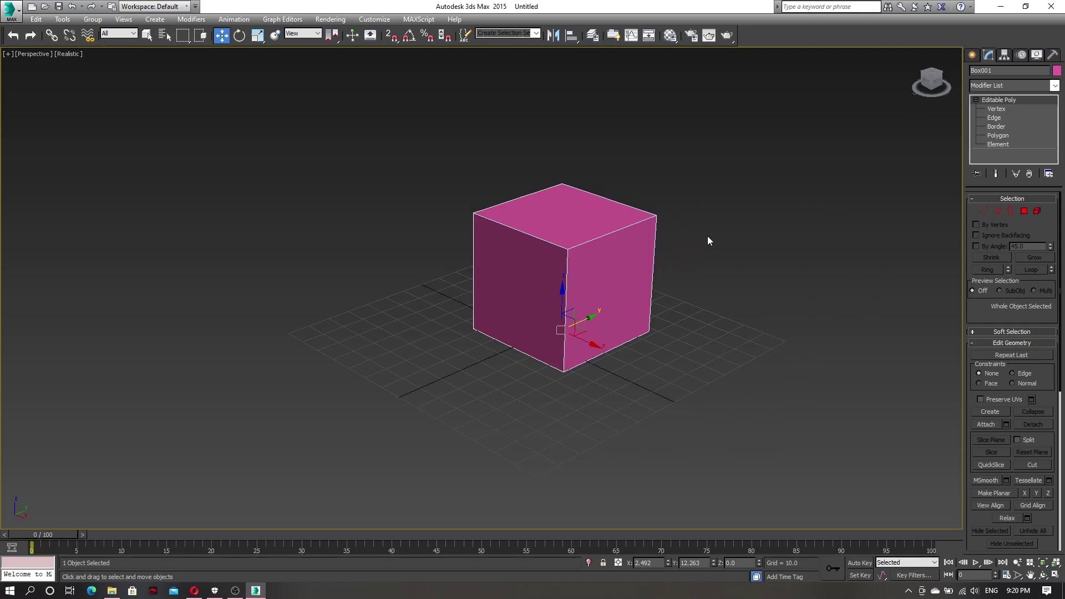
Step: Set the first material's diffuse color to near-white with value 242 and assign the material to the box
left_click(669, 37)
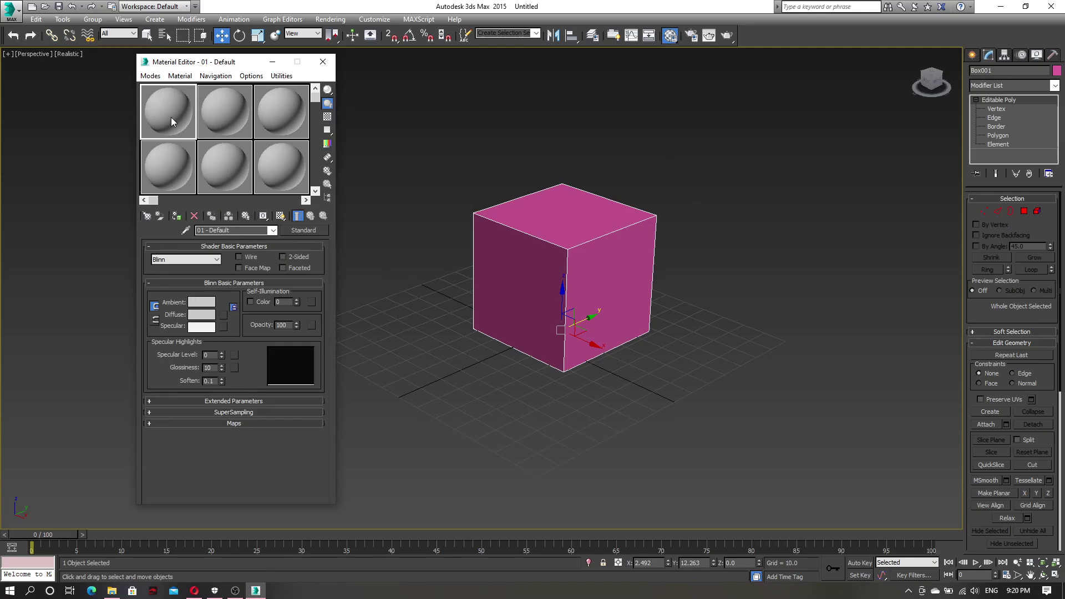
left_click(200, 315)
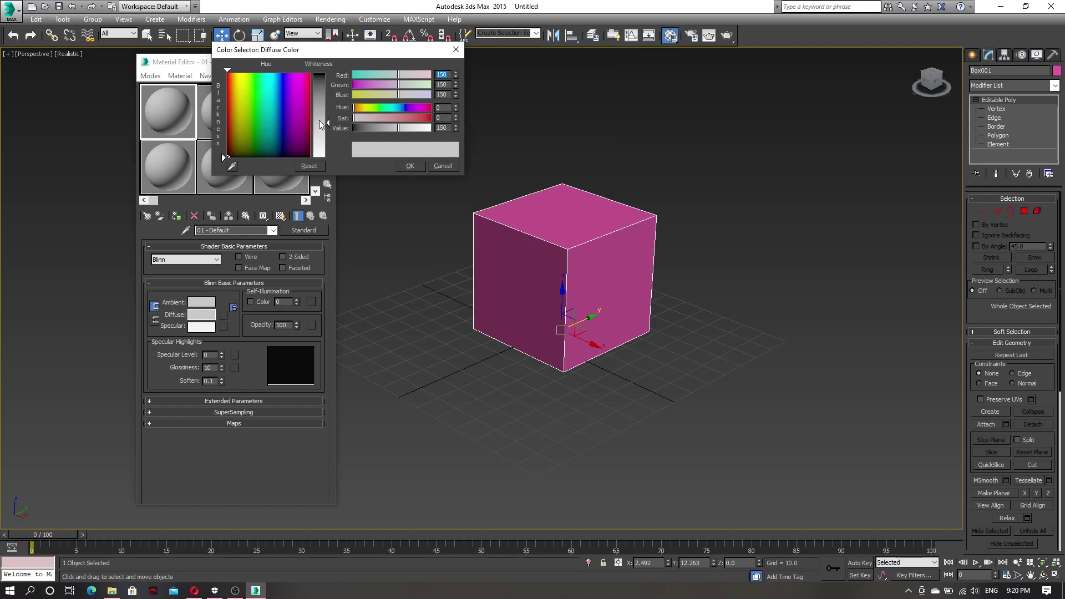
left_click_drag(320, 125, 320, 158)
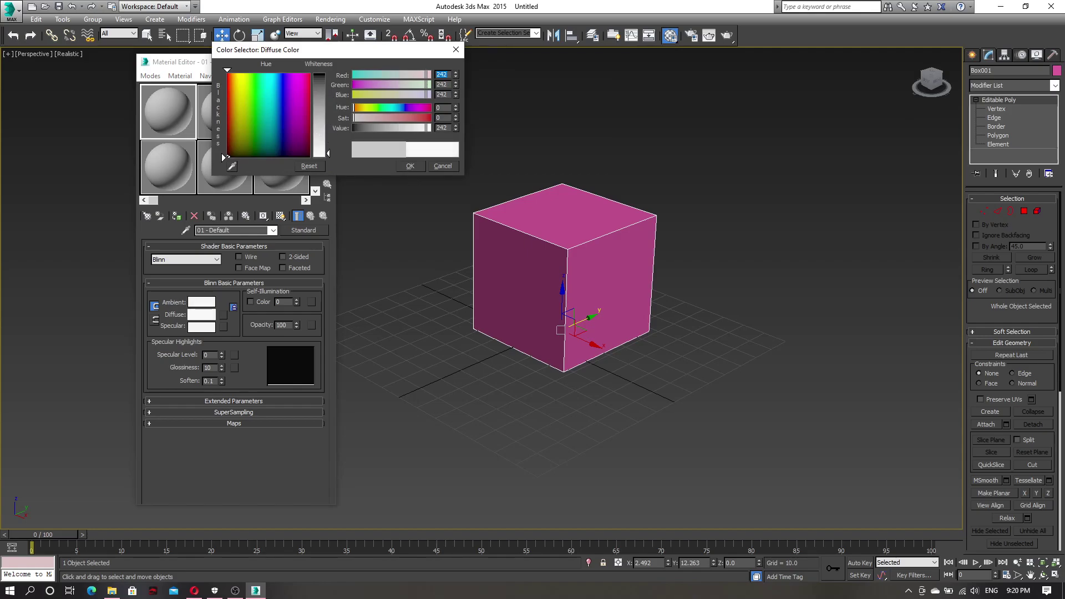
left_click(410, 166)
left_click(176, 218)
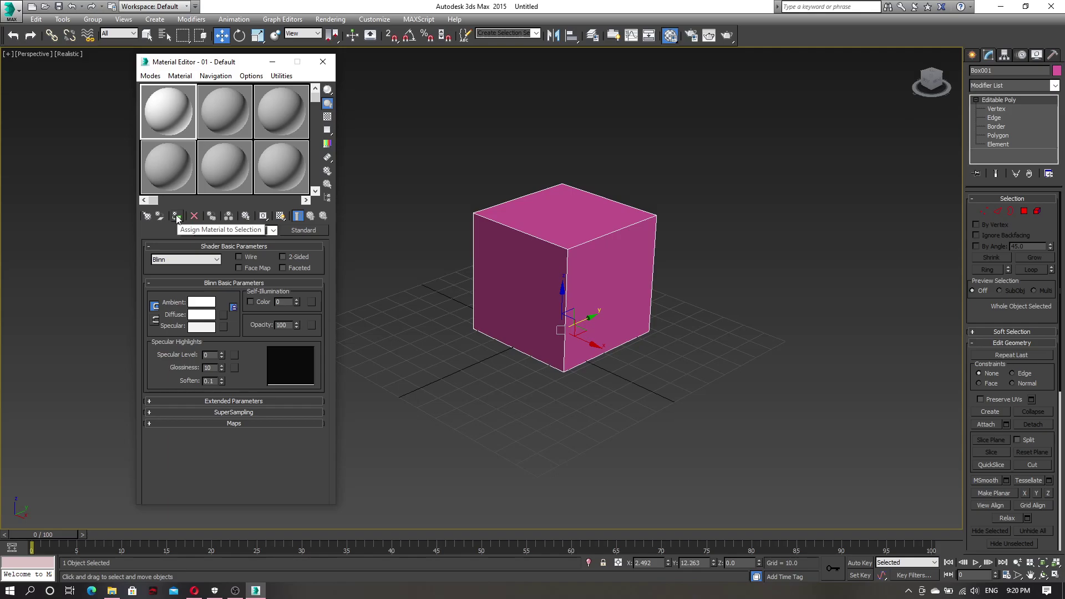
left_click(177, 218)
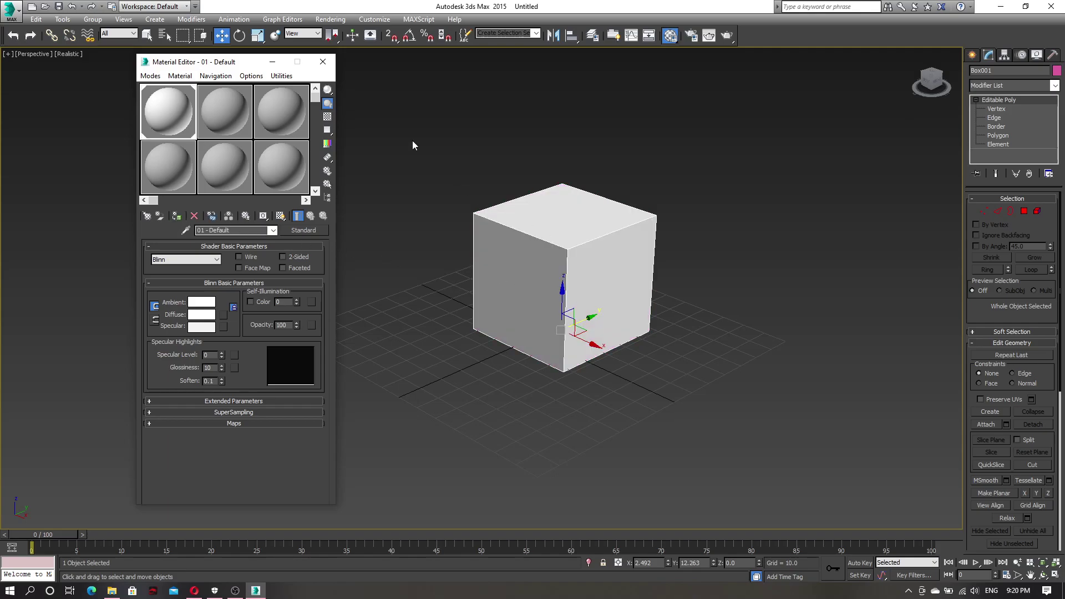
left_click(323, 62)
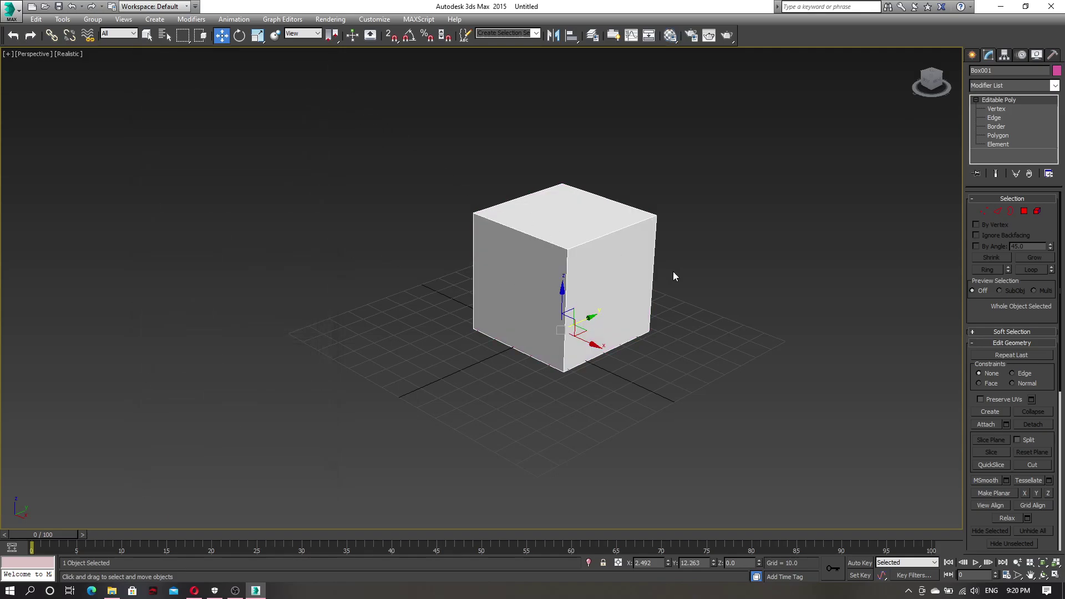
Step: Switch to the Select Object tool and deselect the box
key("q")
middle_click_drag(677, 326, 649, 339, "alt")
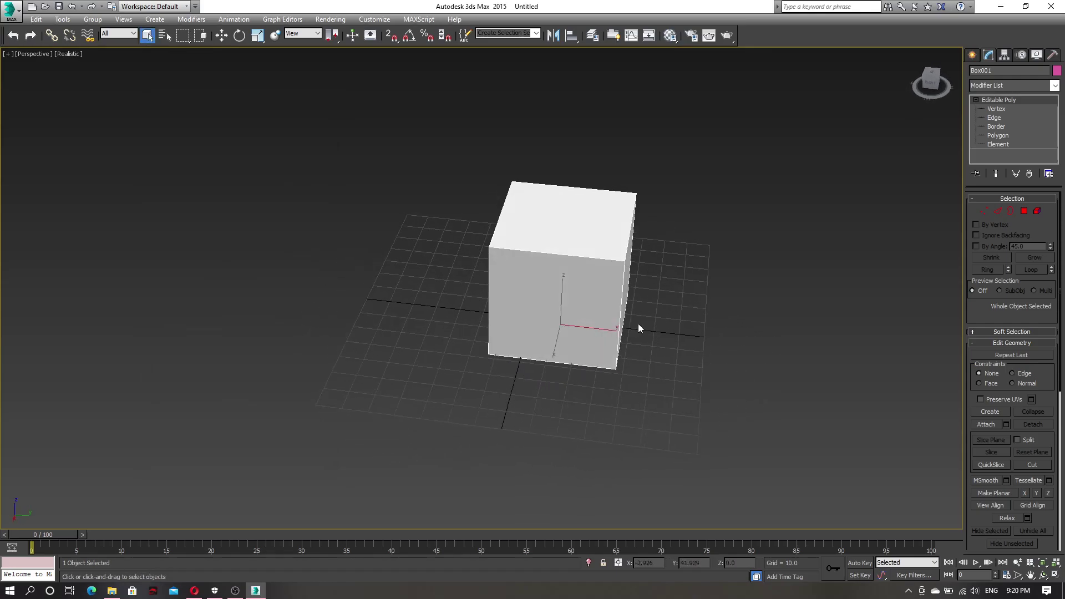
left_click(681, 306)
middle_click_drag(689, 283, 669, 307, "alt")
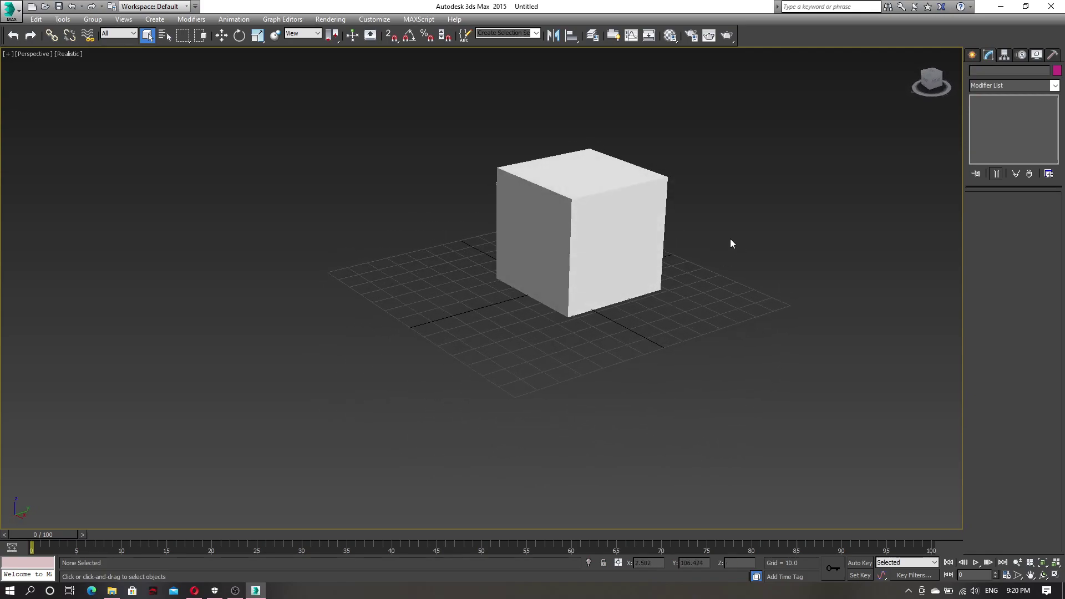
Step: Set the box's object color to black for its wireframe edges, and deselect the box
left_click(569, 194)
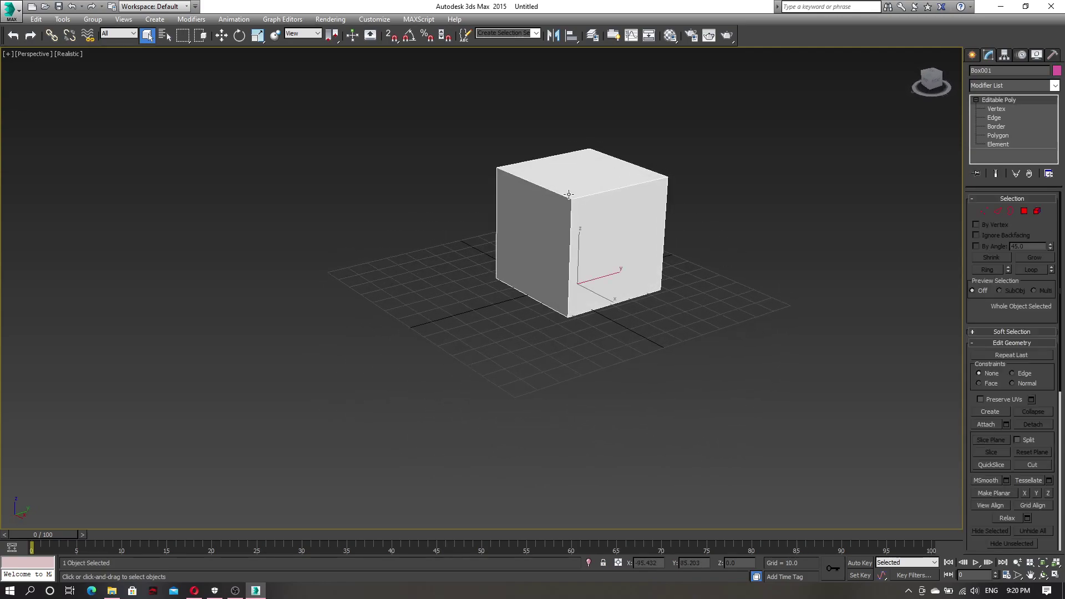
left_click(1056, 71)
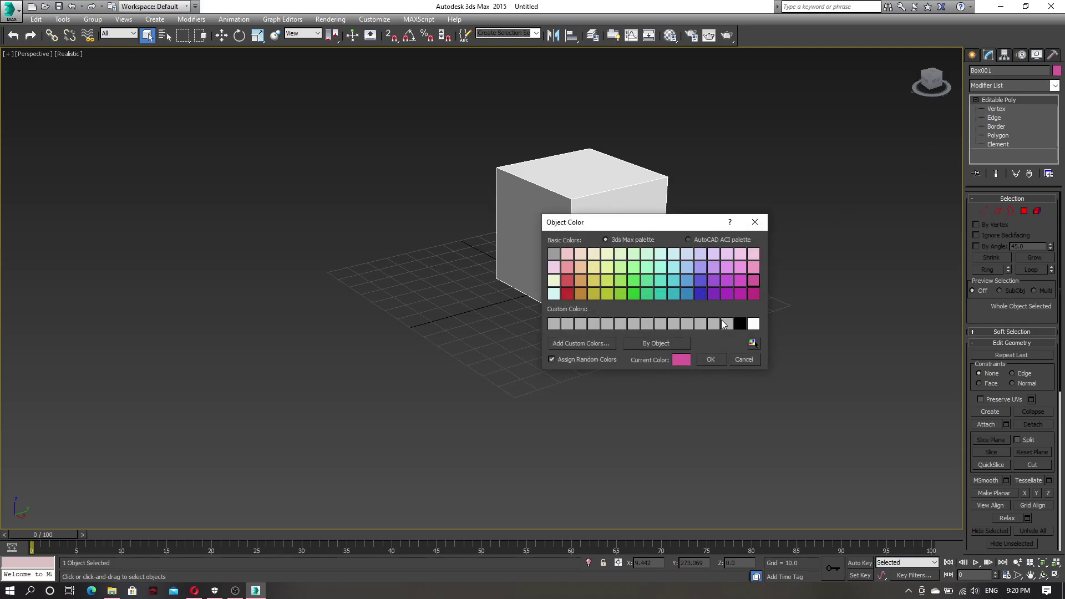
left_click(740, 323)
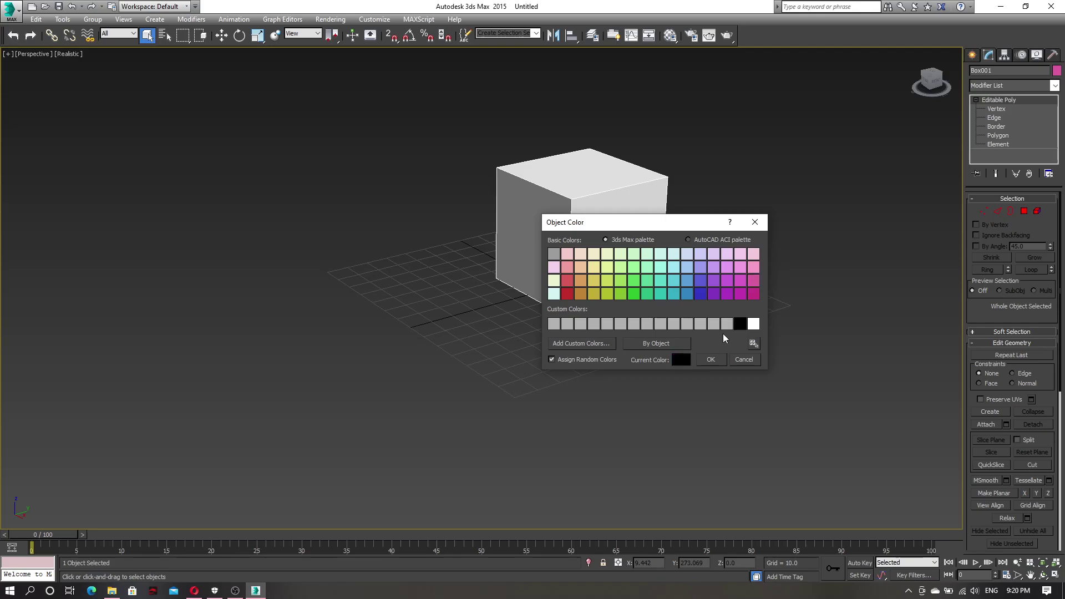
left_click(711, 359)
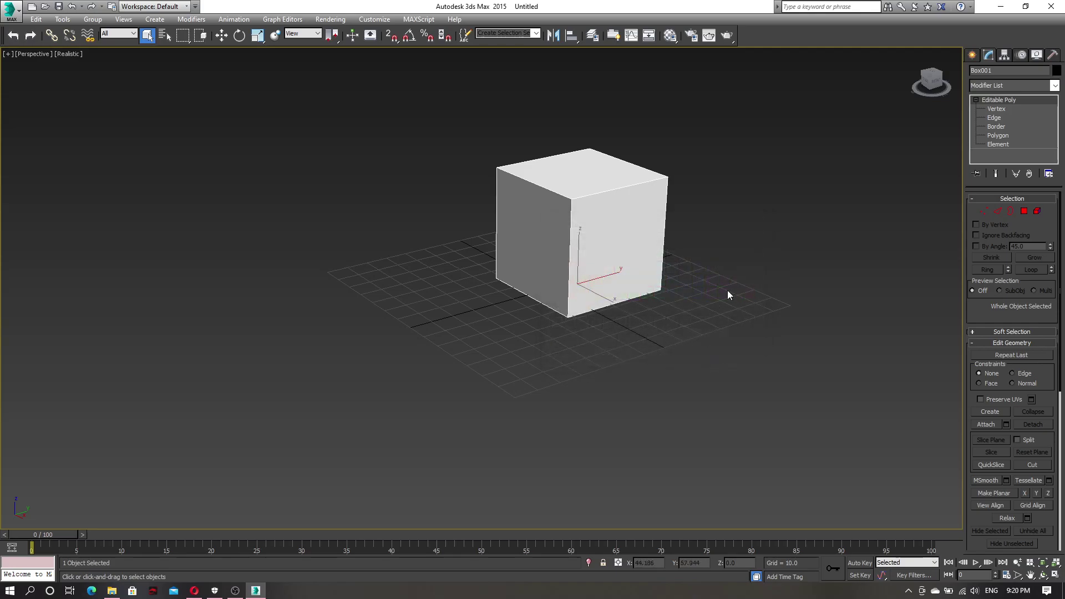
left_click(700, 179)
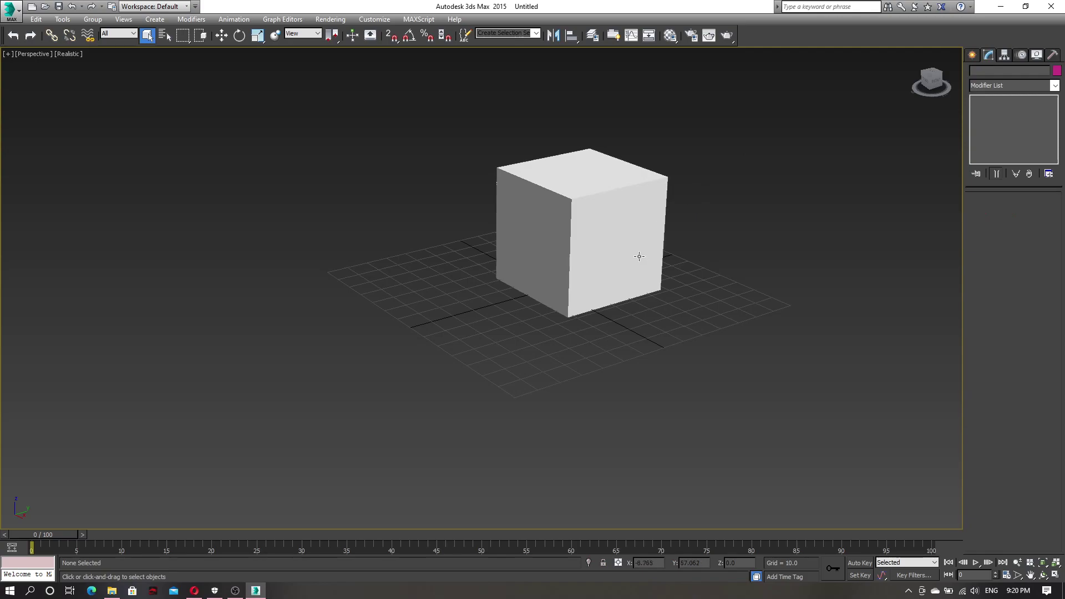
mouse_move(652, 286)
middle_mouse_down("alt")
mouse_move(699, 282)
mouse_move(668, 335)
mouse_move(625, 360)
mouse_move(606, 352)
mouse_move(641, 339)
mouse_move(614, 347)
middle_mouse_up("alt")
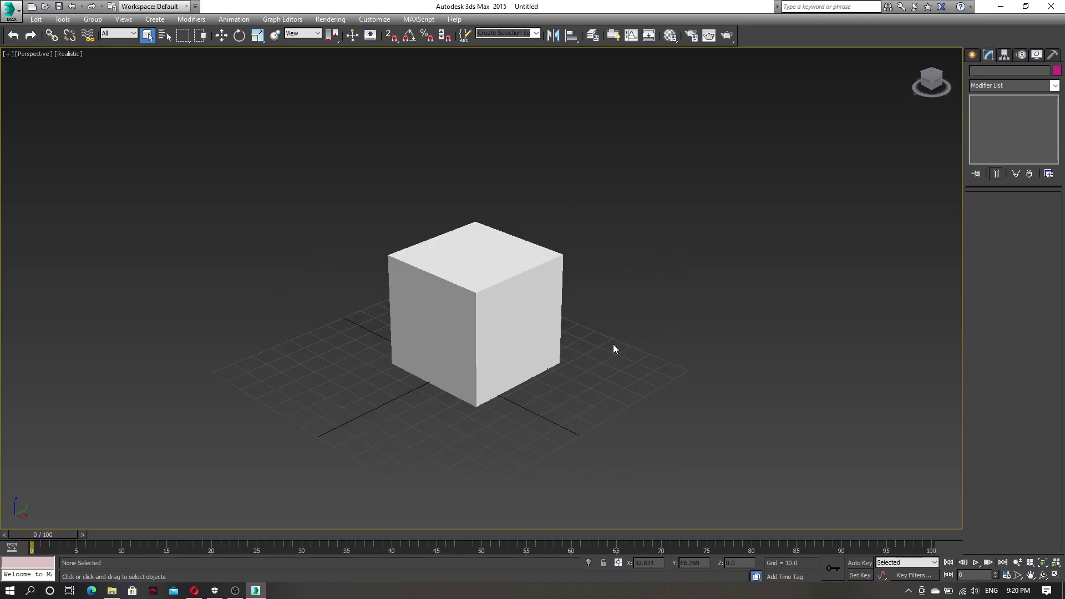
Step: Compare the wireframe, shaded and edged-face displays of the box, leaving Edged Faces turned on in the Perspective viewport
key("F3")
key("F3")
key("F4")
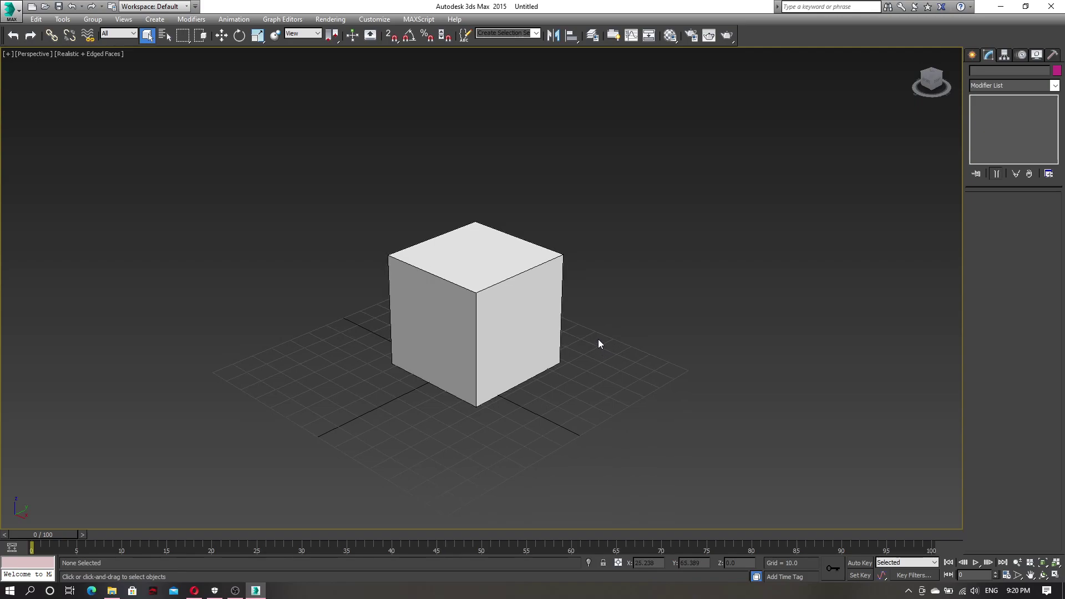
key("F4")
key("F4")
scroll(485, 314, "up", 3)
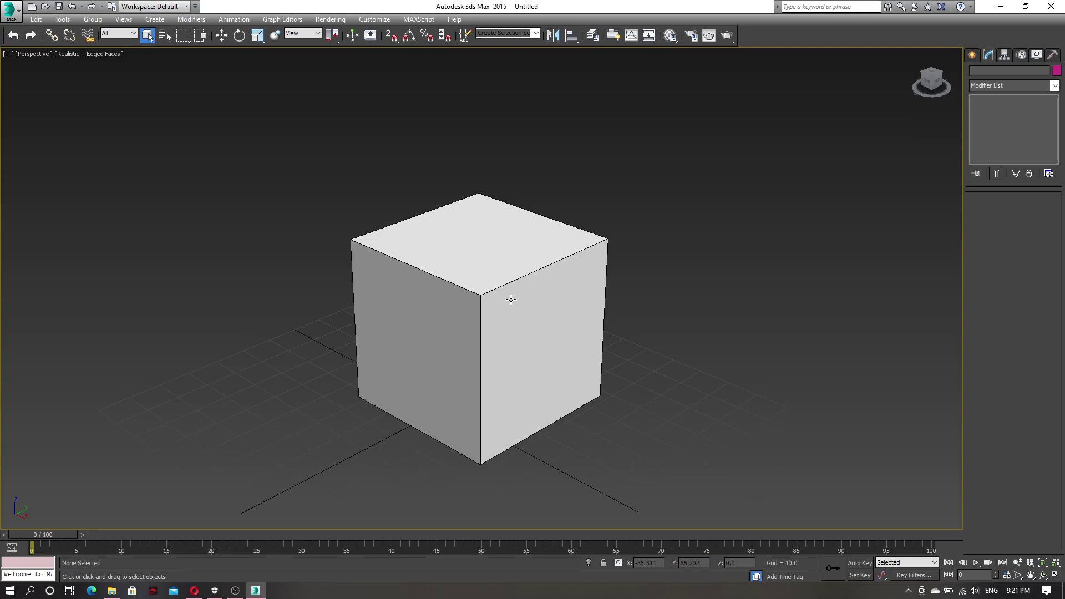
key("F4")
key("F4")
Step: Select the box and pick several of its corner vertices one at a time at the Vertex sub-object level
middle_click_drag(614, 333, 757, 234, "alt")
left_click(659, 300)
middle_click_drag(659, 300, 699, 313, "alt")
left_click(995, 109)
middle_click_drag(843, 233, 792, 254, "alt")
left_click(586, 328)
middle_click_drag(611, 361, 603, 322, "alt")
middle_click_drag(694, 354, 566, 350, "alt")
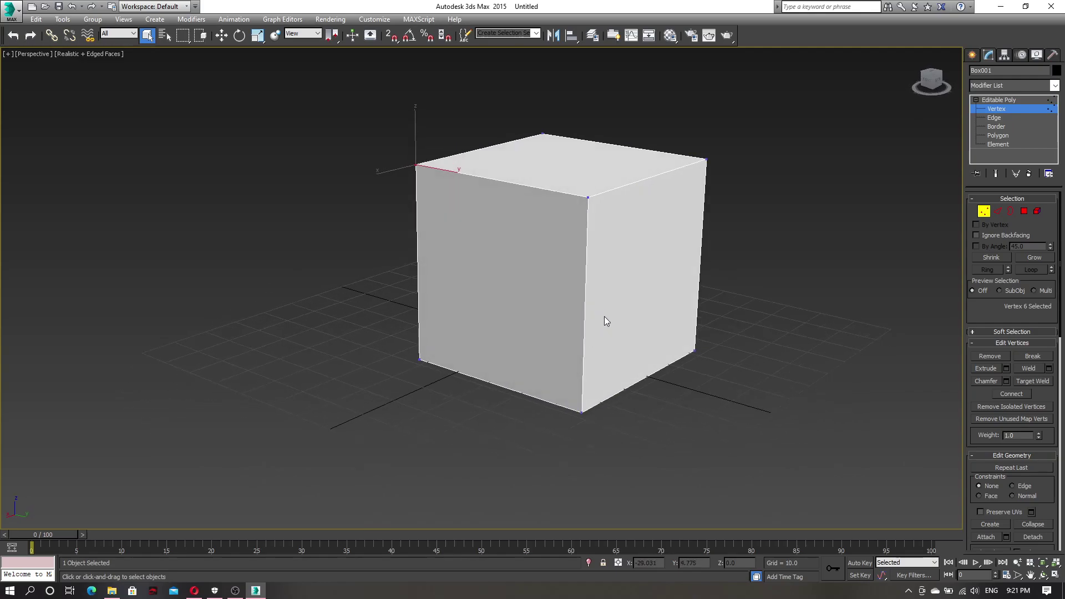
left_click(580, 411)
mouse_move(617, 284)
middle_mouse_down("alt")
mouse_move(611, 268)
mouse_move(637, 287)
mouse_move(620, 284)
middle_mouse_up("alt")
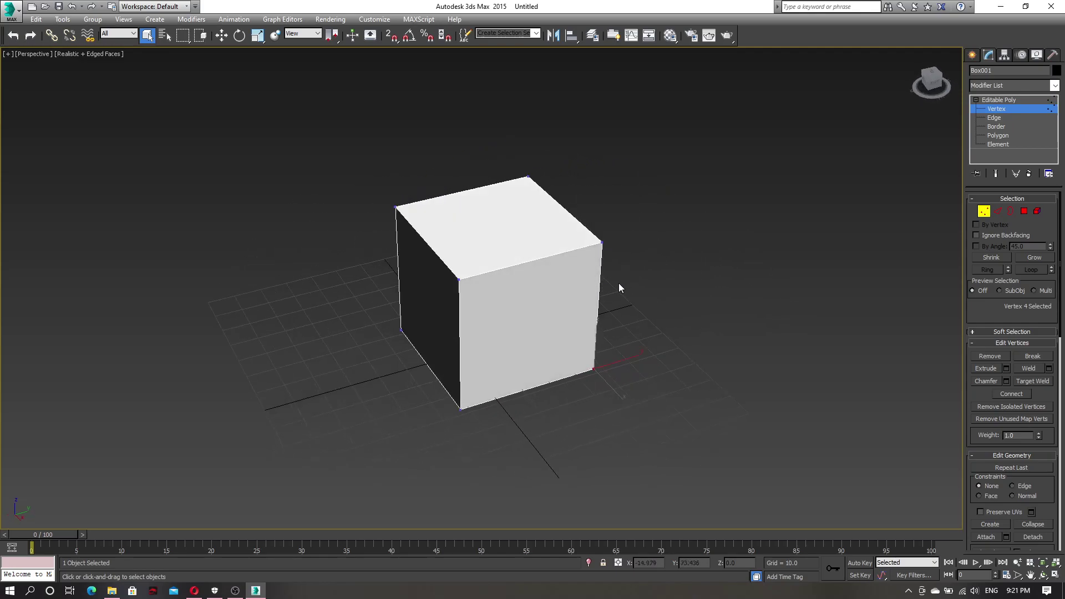
left_click(461, 410)
Step: Examine the box's edges at the Edge sub-object level by selecting several adjacent ones individually
left_click(1008, 119)
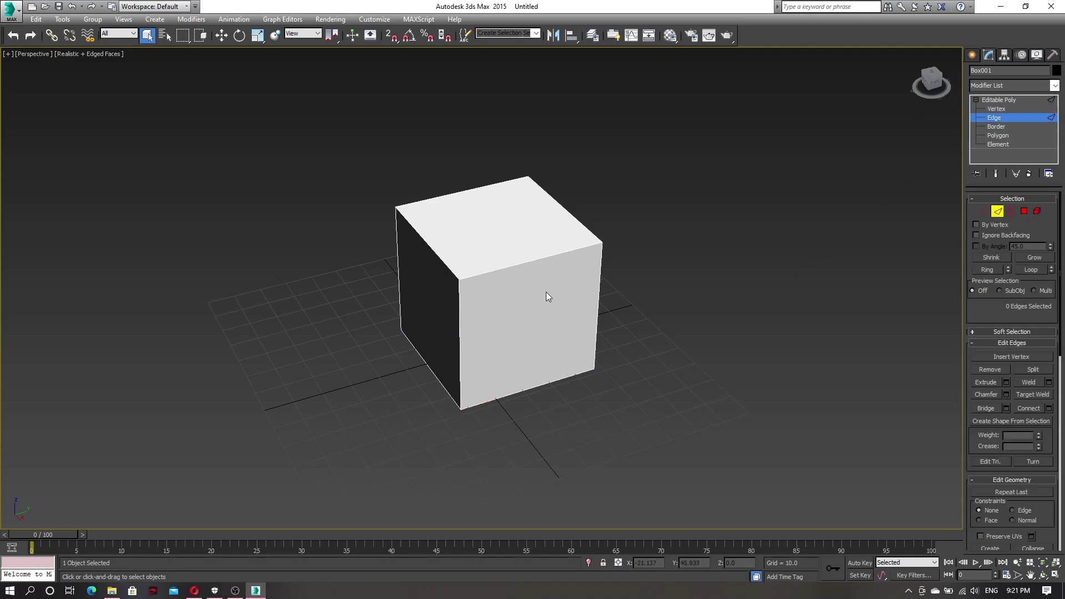
left_click(530, 262)
middle_click_drag(530, 262, 531, 285, "alt")
scroll(512, 293, "up", 5)
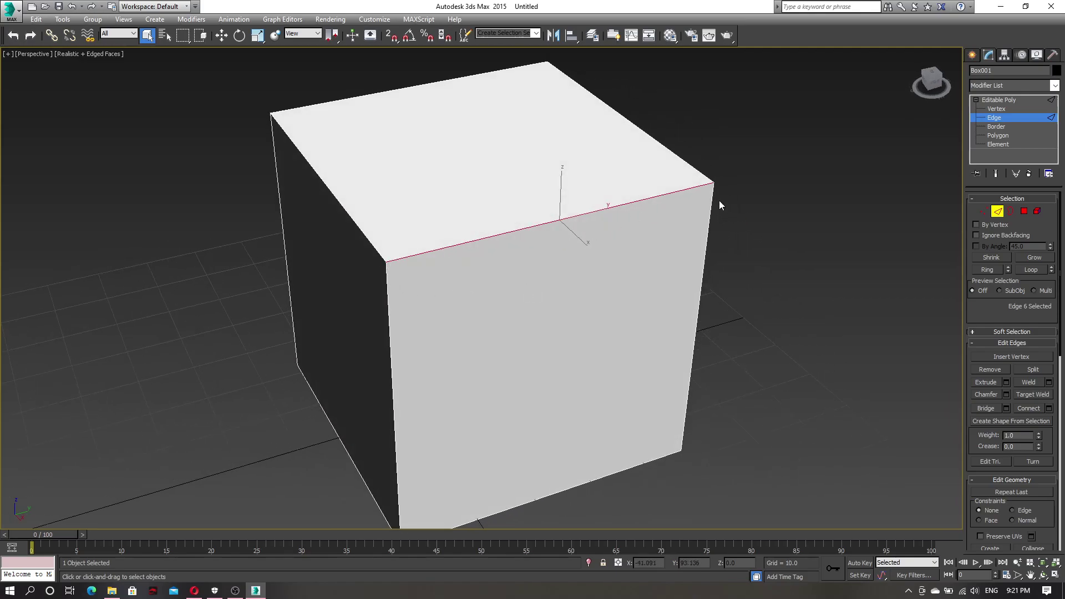
left_click(345, 210)
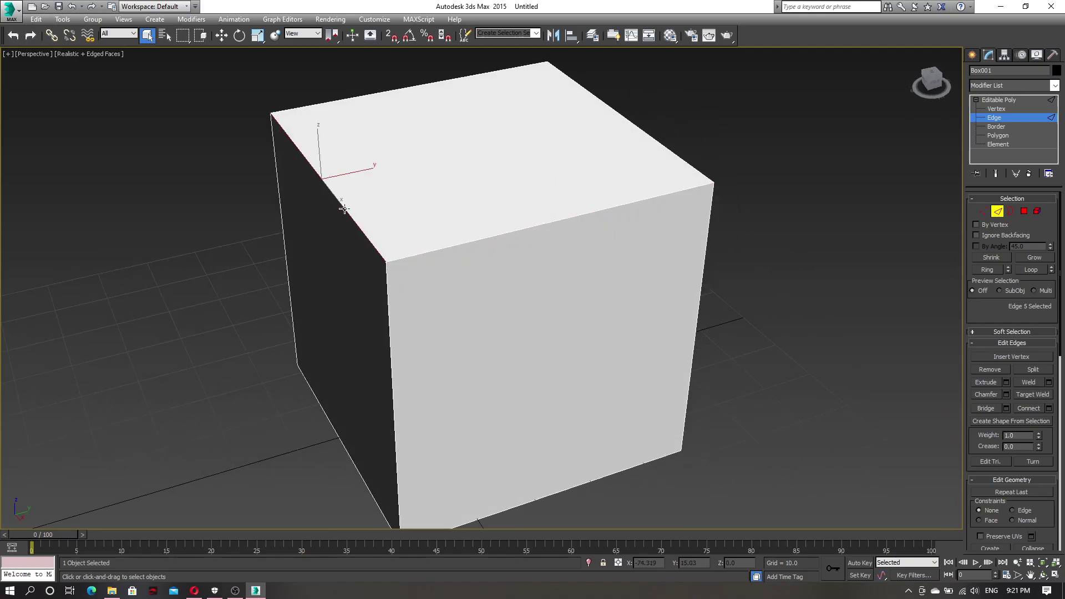
left_click(387, 309)
left_click(491, 238)
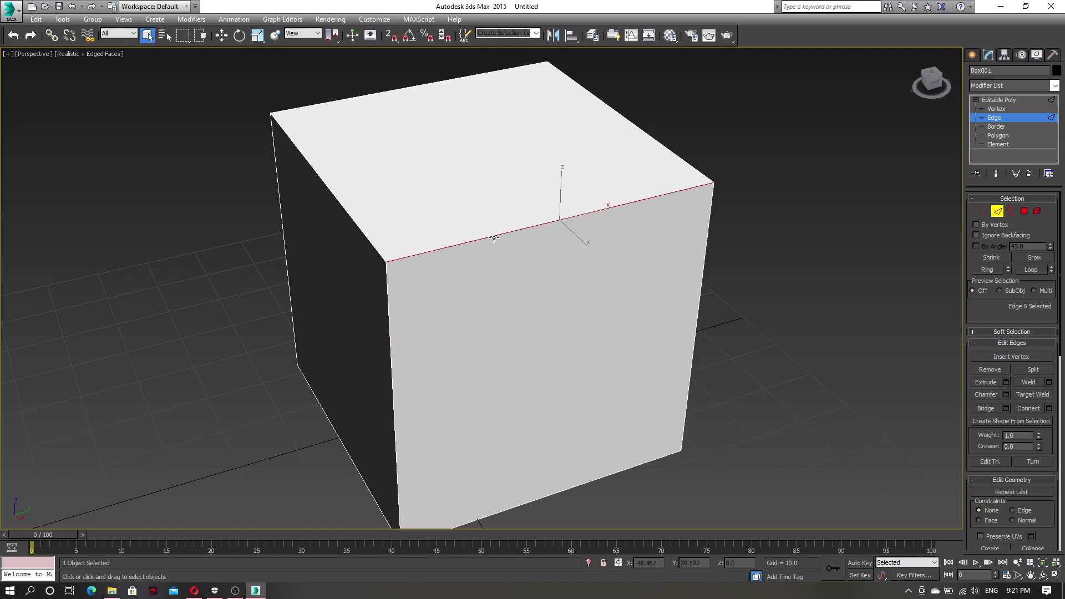
Step: Examine one side face of the box from several angles by selecting it at the Polygon sub-object level
left_click(998, 136)
left_click(574, 256)
middle_click_drag(613, 298, 614, 366, "alt")
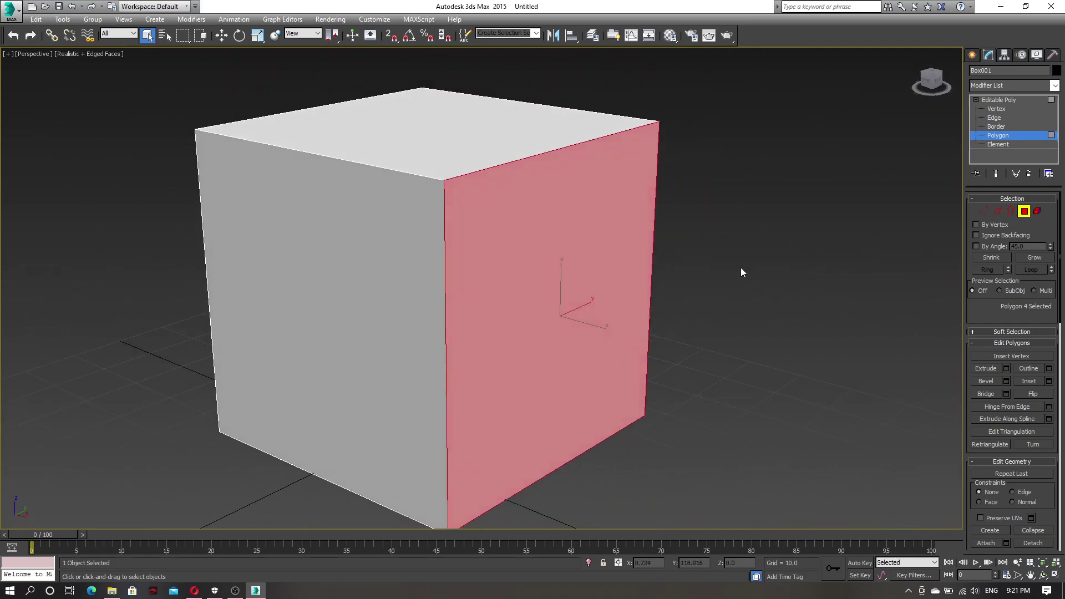
middle_click_drag(893, 221, 766, 289, "alt")
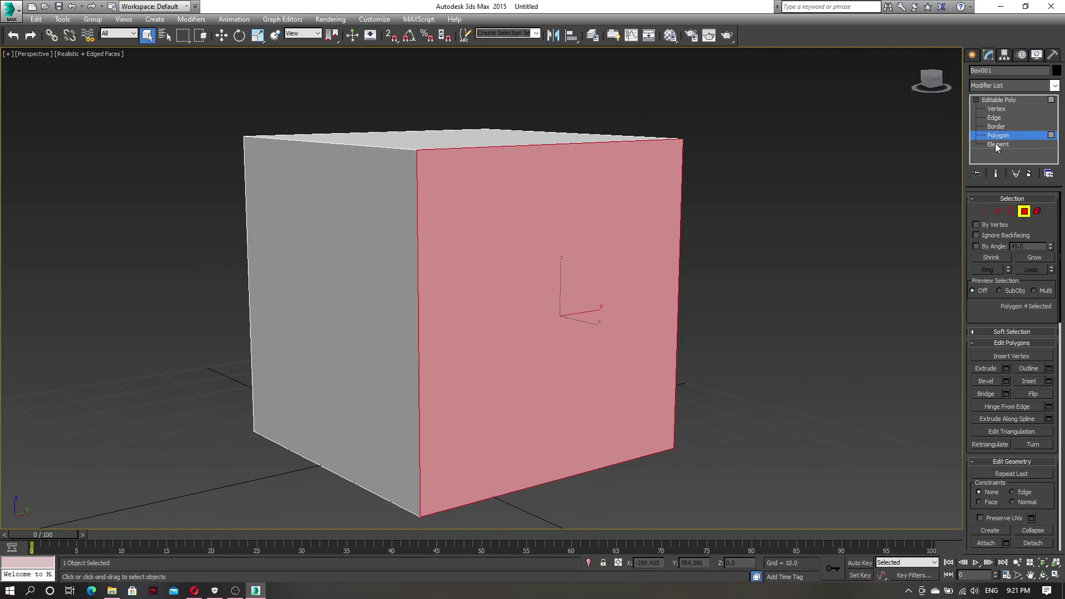
middle_click_drag(870, 198, 500, 227, "alt")
Step: Select an upper corner vertex of the front face, try moving it in the YZ plane, and undo the last move
left_click(997, 109)
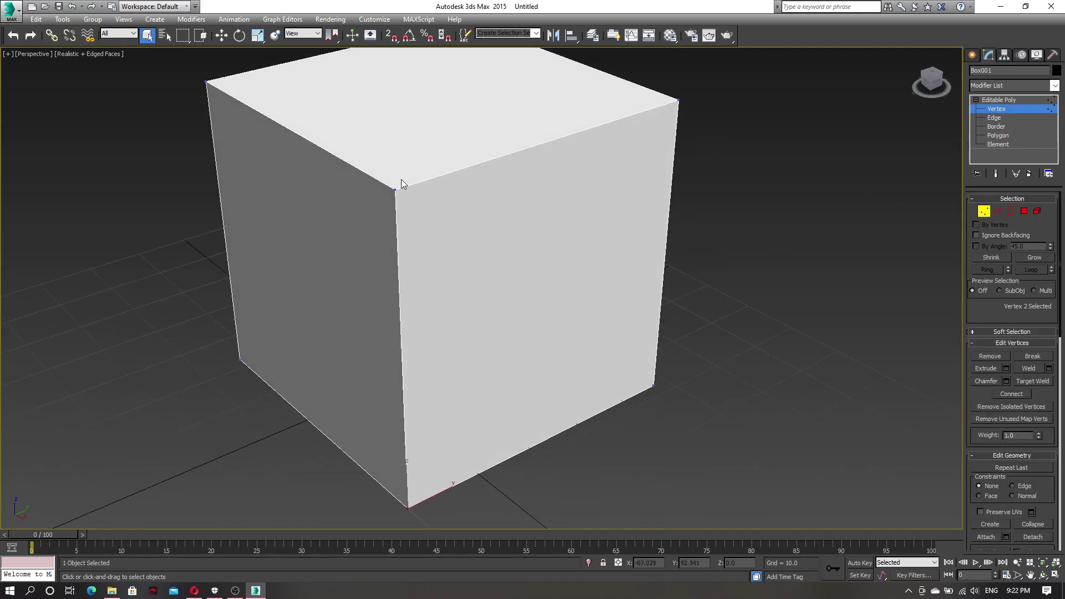
left_click_drag(360, 168, 423, 217)
mouse_move(422, 218)
middle_mouse_down("alt")
mouse_move(448, 237)
mouse_move(415, 232)
mouse_move(416, 209)
middle_mouse_up("alt")
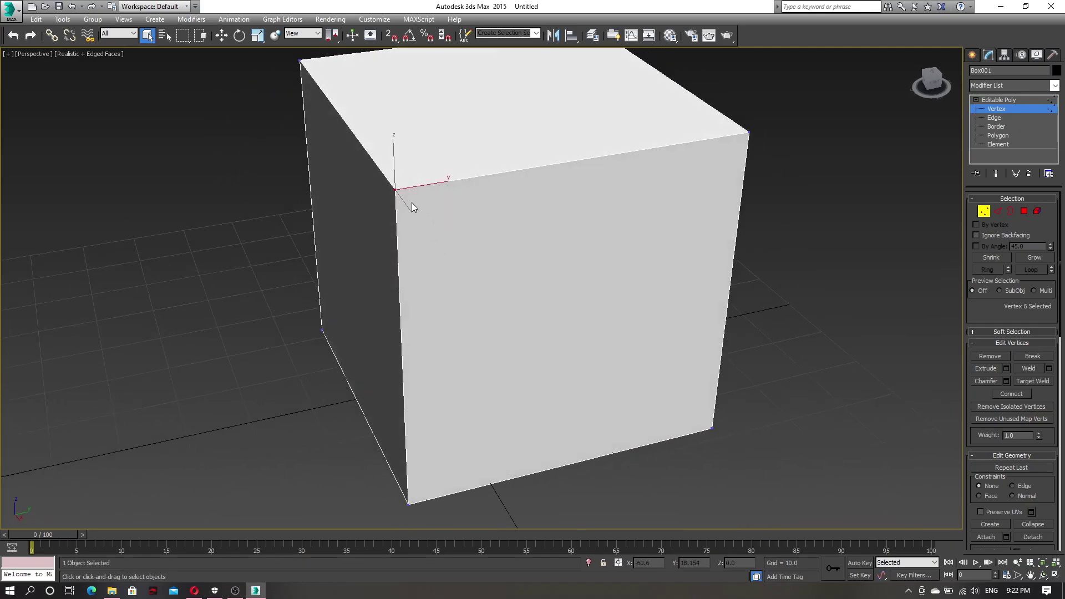
left_click(221, 37)
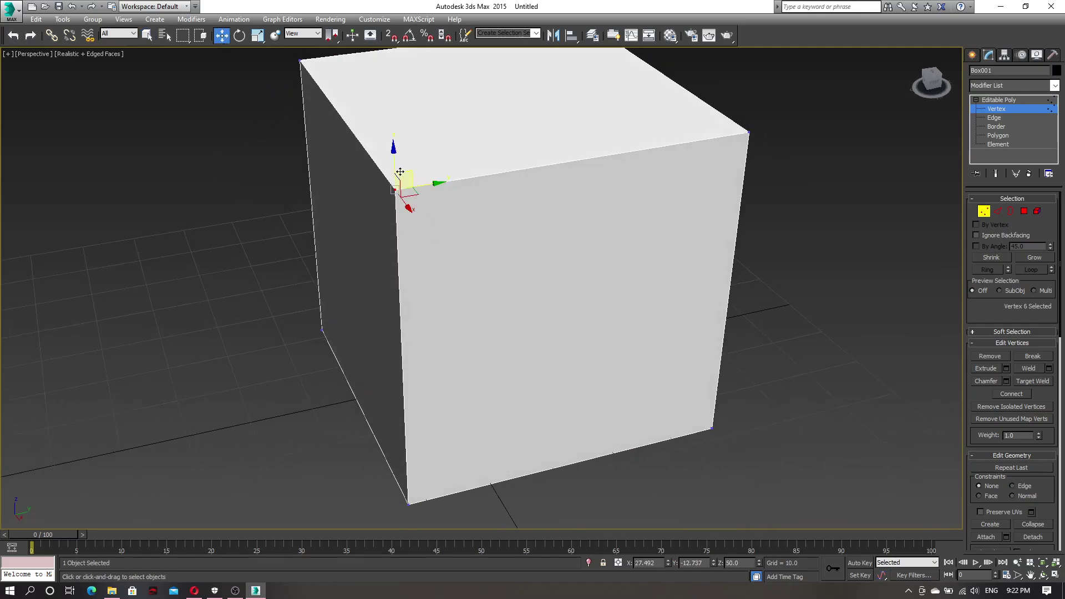
mouse_move(405, 188)
left_mouse_down()
mouse_move(366, 118)
mouse_move(316, 147)
mouse_move(397, 183)
left_mouse_up()
scroll(521, 238, "down", 5)
middle_click_drag(503, 242, 532, 233, "alt")
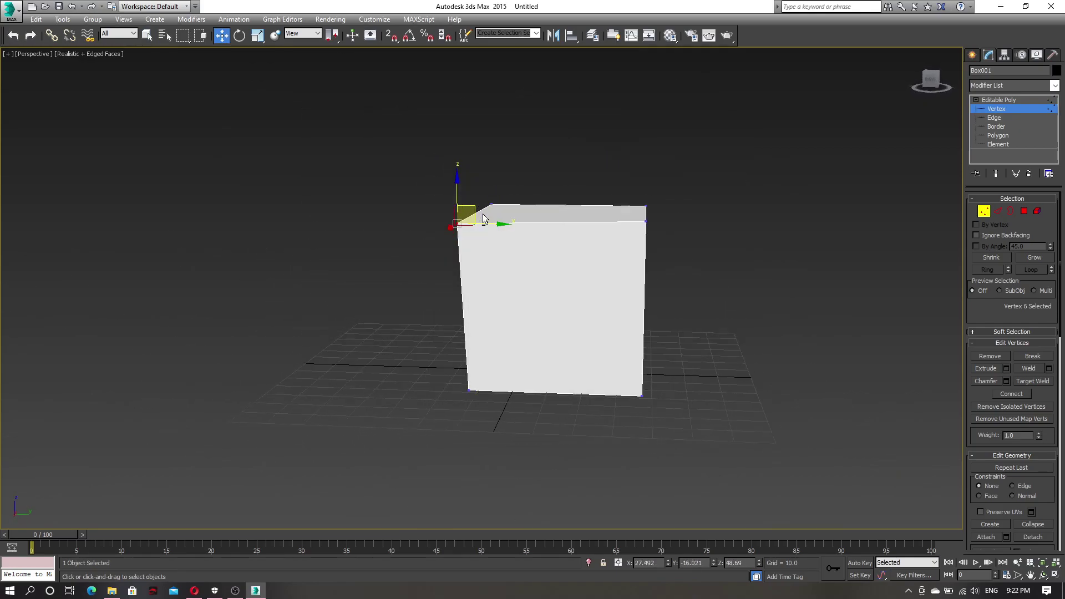
left_click_drag(466, 215, 556, 243)
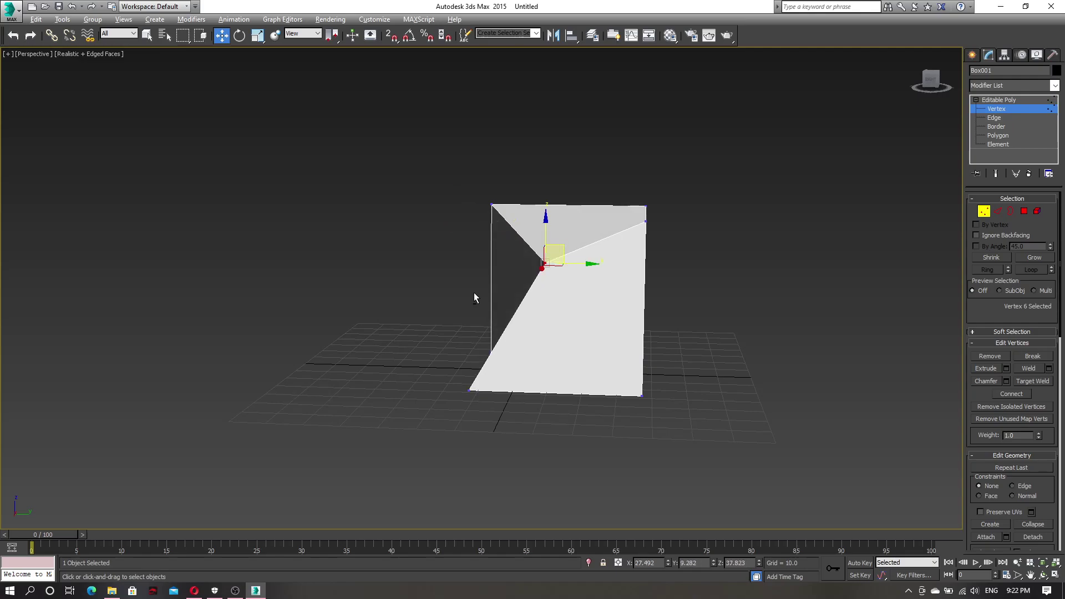
key("ctrl+z")
Step: Move the two upper corner vertices of the front face inward and downward to narrow its top edge
middle_click_drag(484, 288, 569, 288, "alt")
left_click_drag(562, 251, 516, 245)
middle_click_drag(499, 278, 422, 300, "alt")
left_click_drag(506, 253, 477, 245)
left_click(573, 268)
left_click_drag(583, 259, 525, 273)
middle_click_drag(525, 273, 513, 277, "alt")
left_click_drag(556, 272, 560, 297)
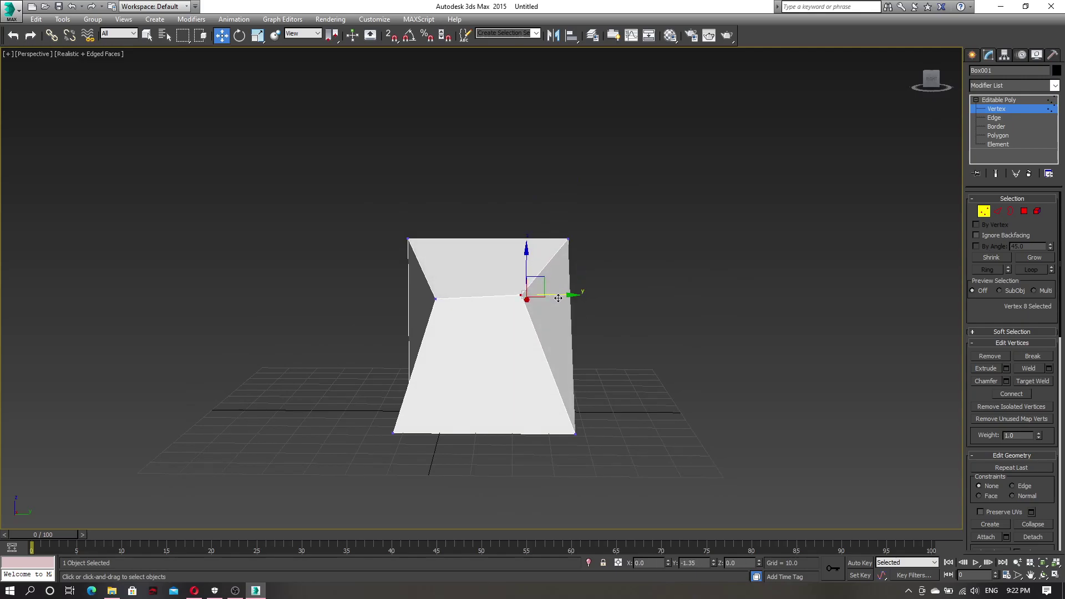
Step: Select the two lower vertices of the narrowed front face and raise them to about Z 17
middle_click_drag(586, 430, 601, 442, "alt")
left_click_drag(344, 385, 344, 385)
left_click_drag(496, 404, 490, 352)
middle_click_drag(490, 351, 550, 380, "alt")
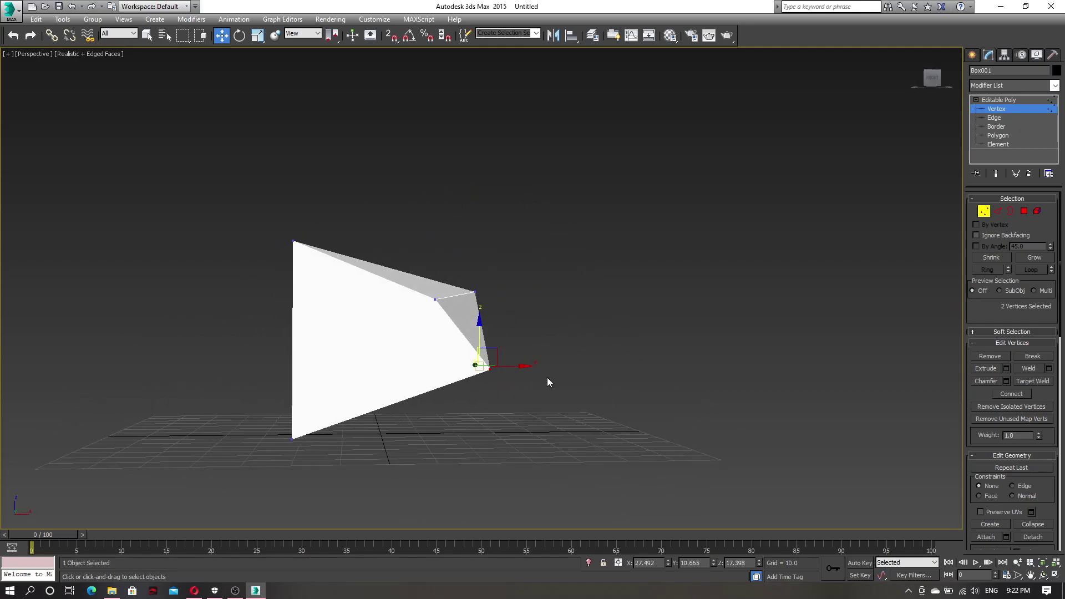
Step: Select all four vertices of the narrowed front face and rotate them together
left_click_drag(488, 369, 600, 305)
mouse_move(529, 221)
left_mouse_down()
mouse_move(472, 342)
mouse_move(422, 398)
left_mouse_up()
left_click(239, 36)
left_click_drag(499, 309, 580, 309)
right_click(580, 309)
left_click_drag(490, 332, 494, 372)
Step: Scale the four selected front-face vertices down with the Scale tool
left_click(258, 35)
left_click_drag(473, 324, 462, 370)
middle_click_drag(398, 382, 418, 332, "alt")
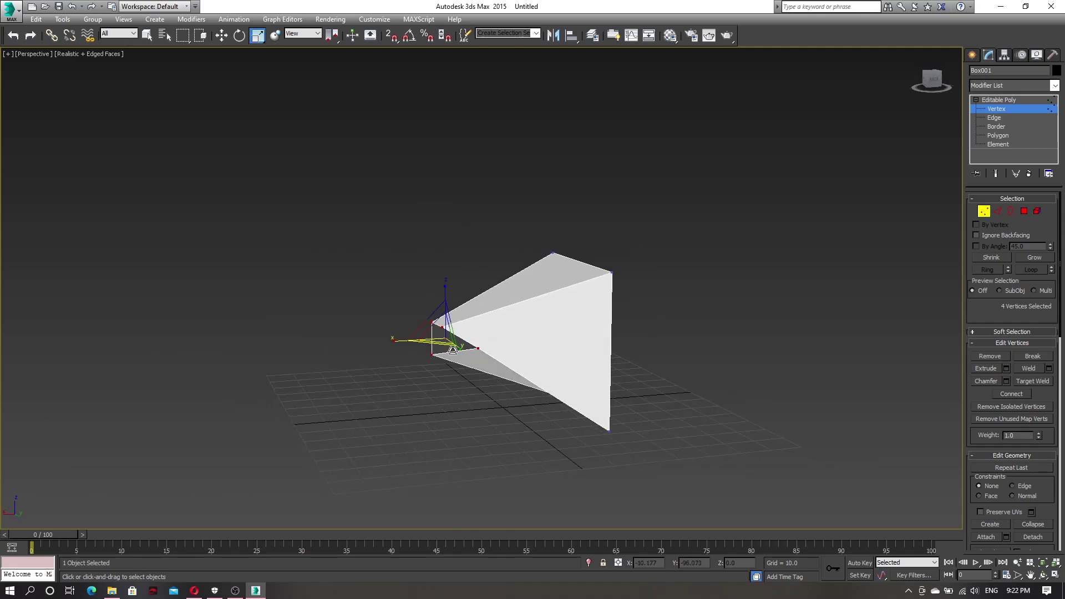
Step: Move the small end face's vertices, placing one lower corner at about X 27, Y 19, Z 20
left_click(221, 36)
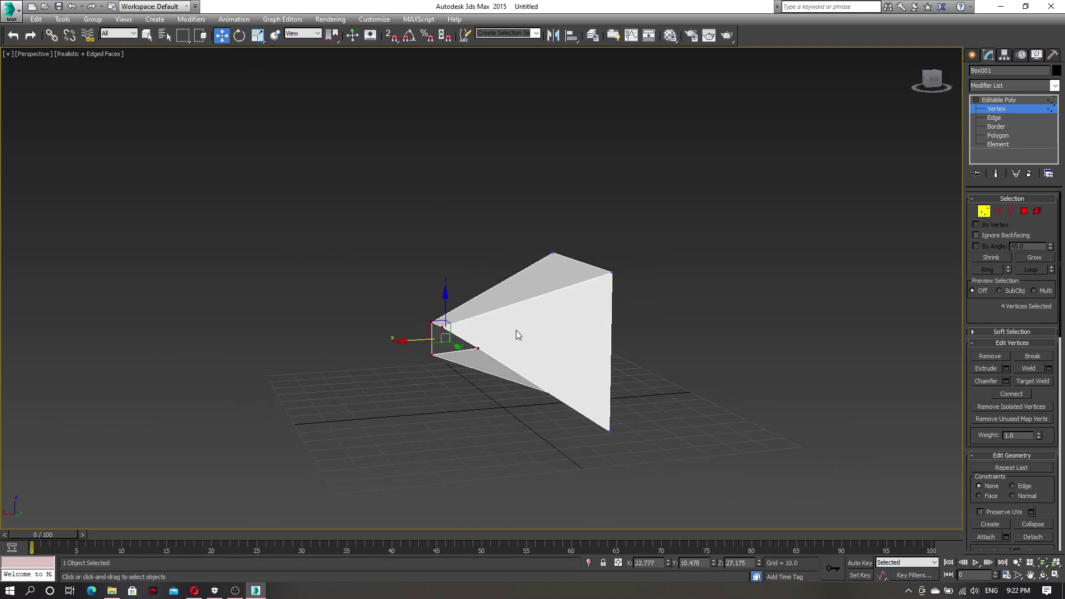
mouse_move(445, 337)
left_mouse_down()
mouse_move(481, 339)
mouse_move(432, 345)
left_mouse_up()
middle_click_drag(431, 345, 454, 361, "alt")
left_click_drag(444, 344, 439, 348)
mouse_move(498, 354)
middle_mouse_down("alt")
mouse_move(464, 357)
mouse_move(481, 351)
middle_mouse_up("alt")
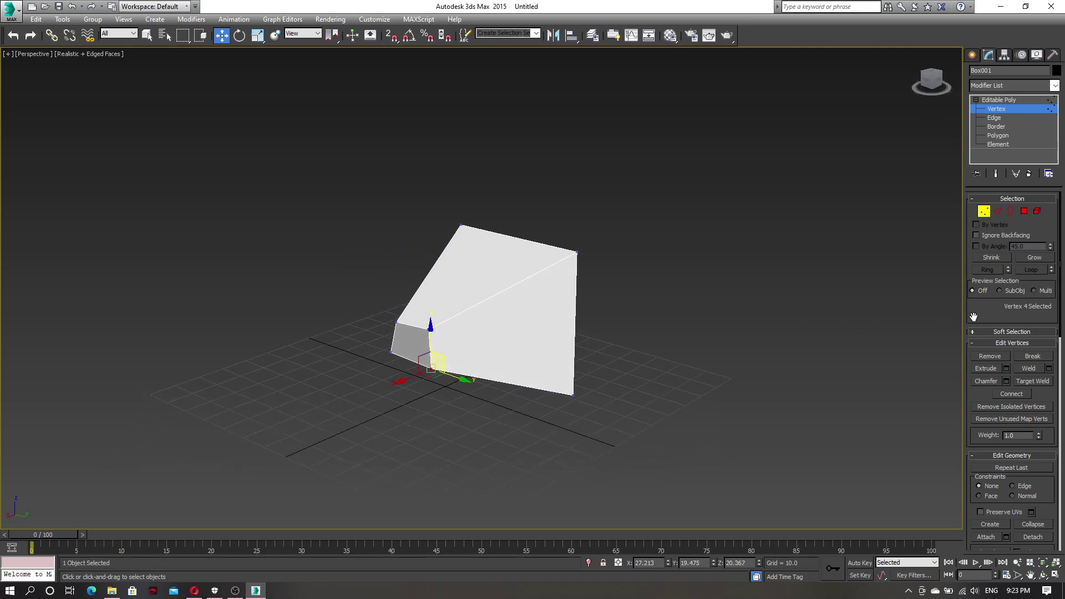
Step: Collapse the Editable Poly's other parameter rollouts so that only Edit Vertices stays expanded
left_click(972, 199)
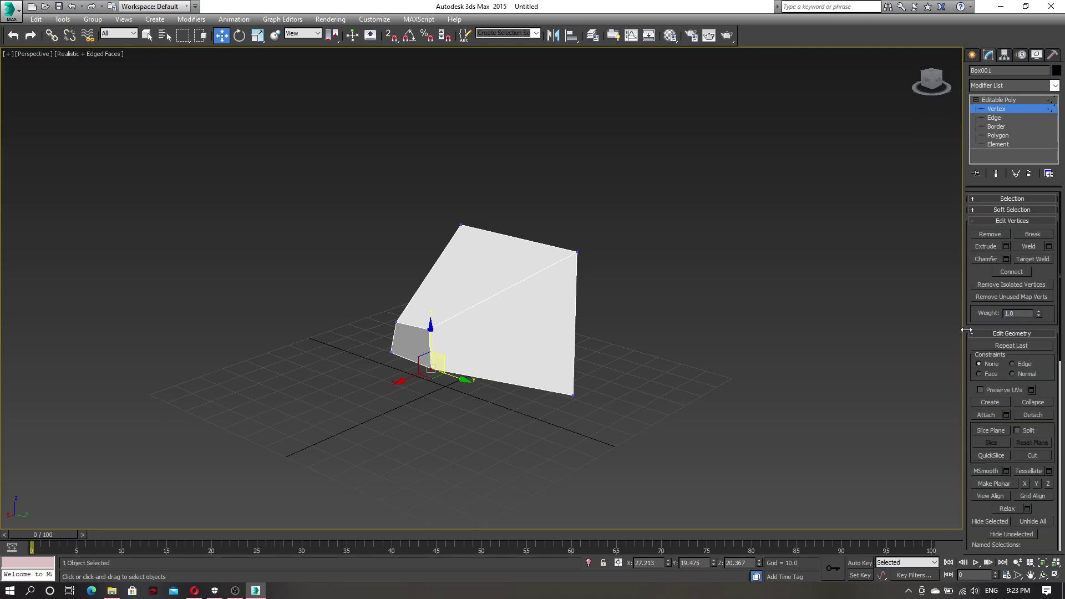
scroll(967, 278, "down", 5)
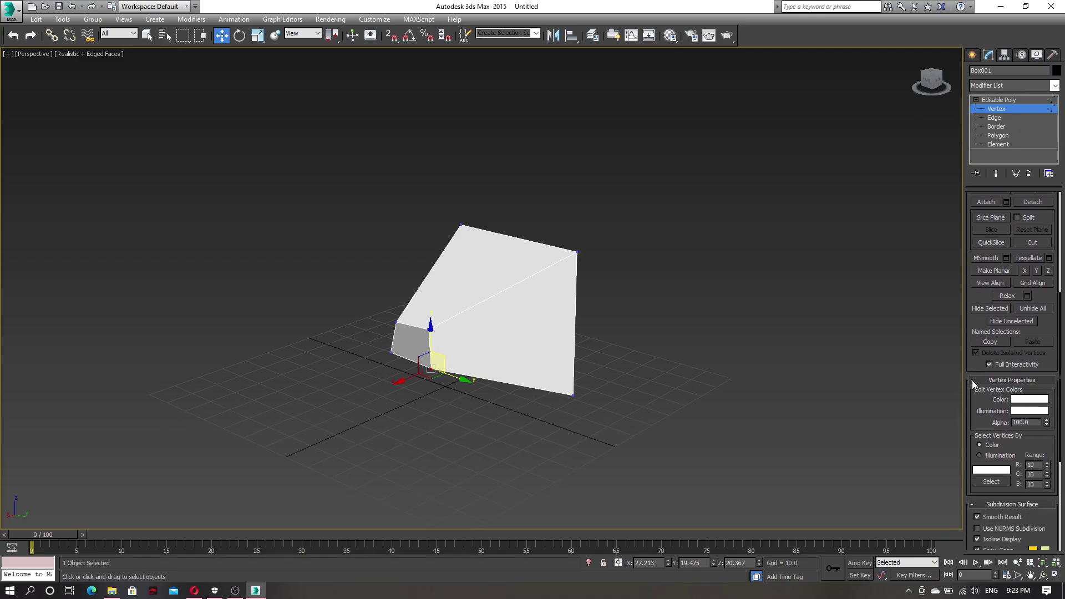
left_click(973, 380)
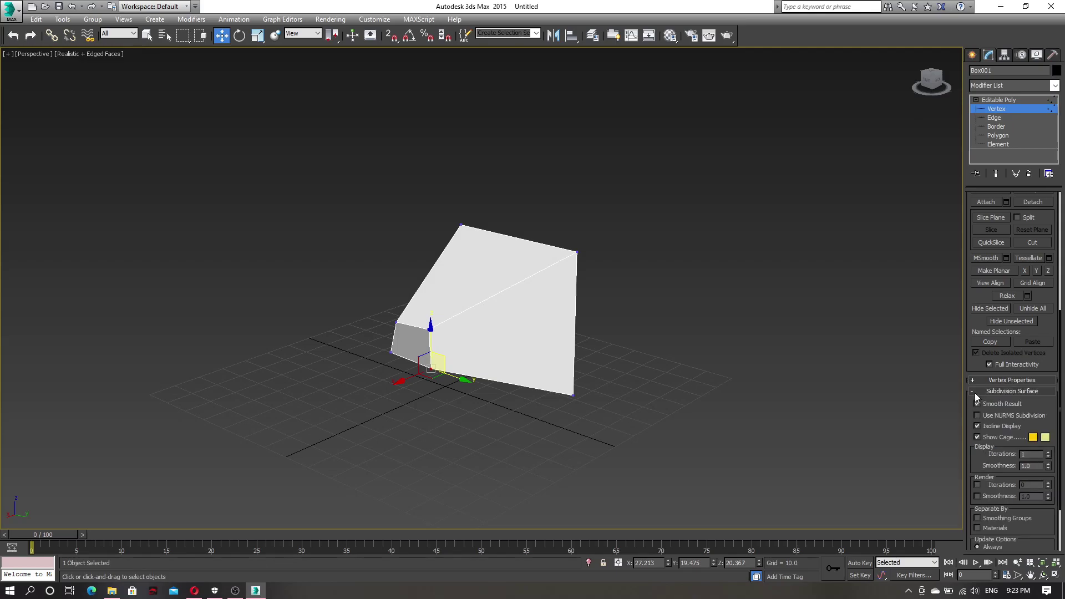
left_click(974, 392)
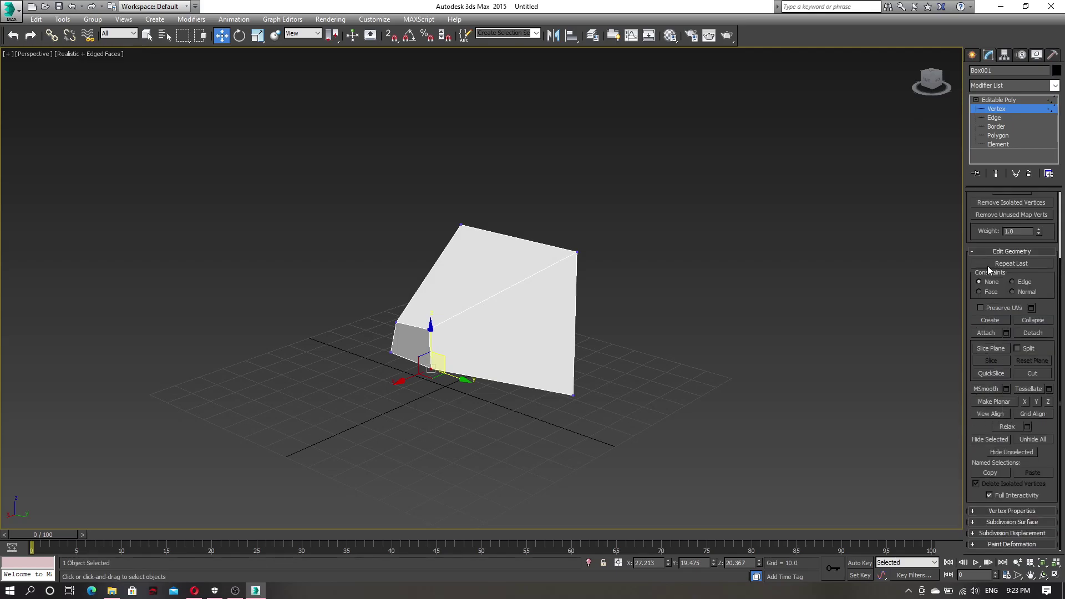
scroll(987, 242, "up", 3)
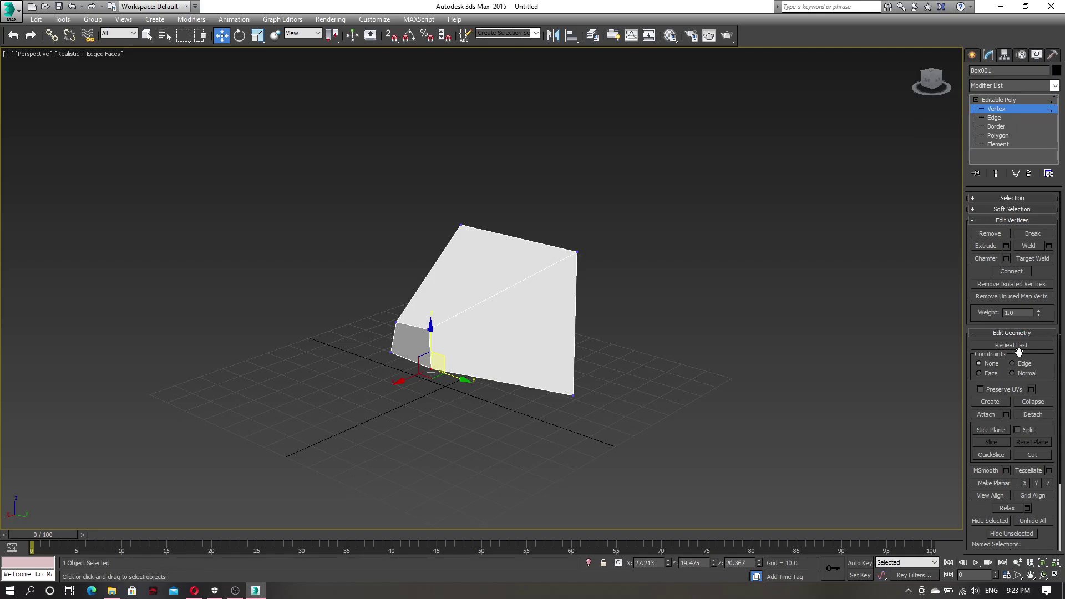
left_click(972, 334)
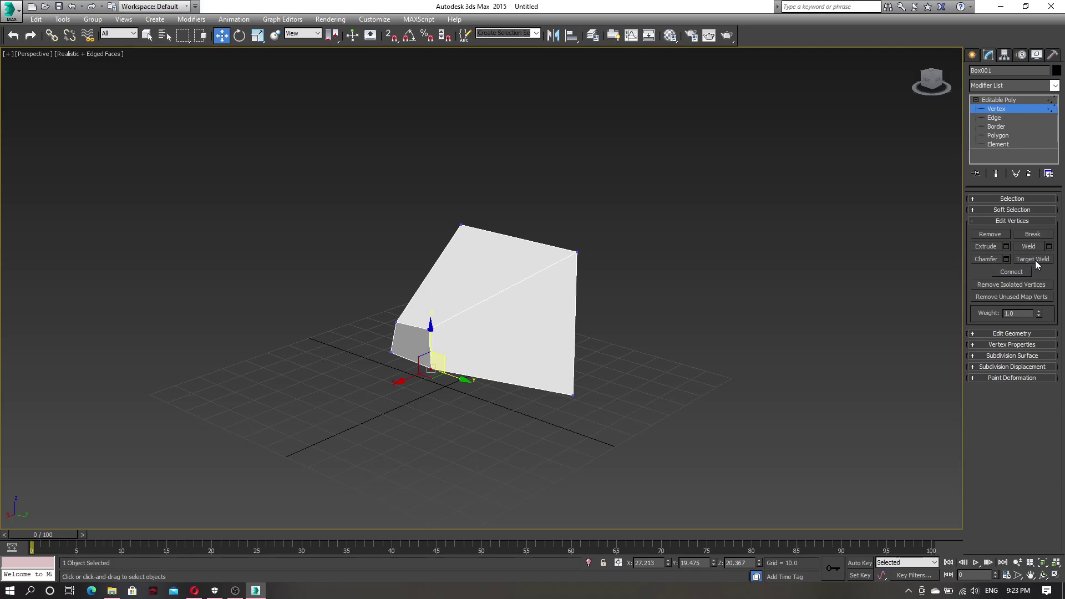
Step: Select both upper vertices of the small end face
mouse_move(681, 337)
middle_mouse_down("alt")
mouse_move(630, 328)
mouse_move(718, 333)
mouse_move(688, 322)
middle_mouse_up("alt")
middle_click_drag(442, 348, 588, 329, "alt")
scroll(588, 341, "up", 3)
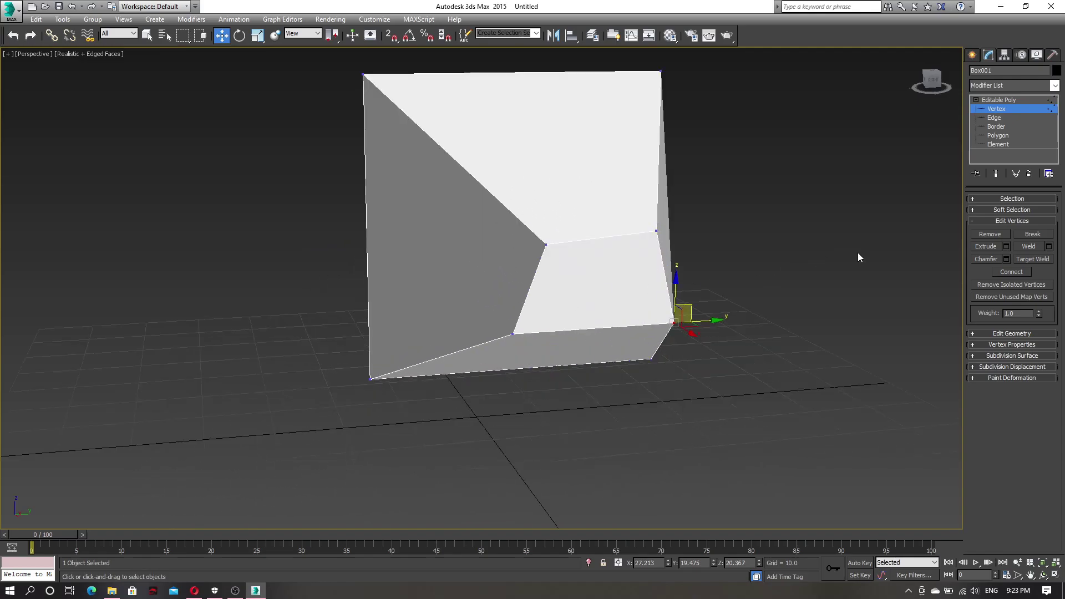
left_click(547, 243)
left_click(656, 230, "ctrl")
middle_click_drag(705, 267, 690, 277, "alt")
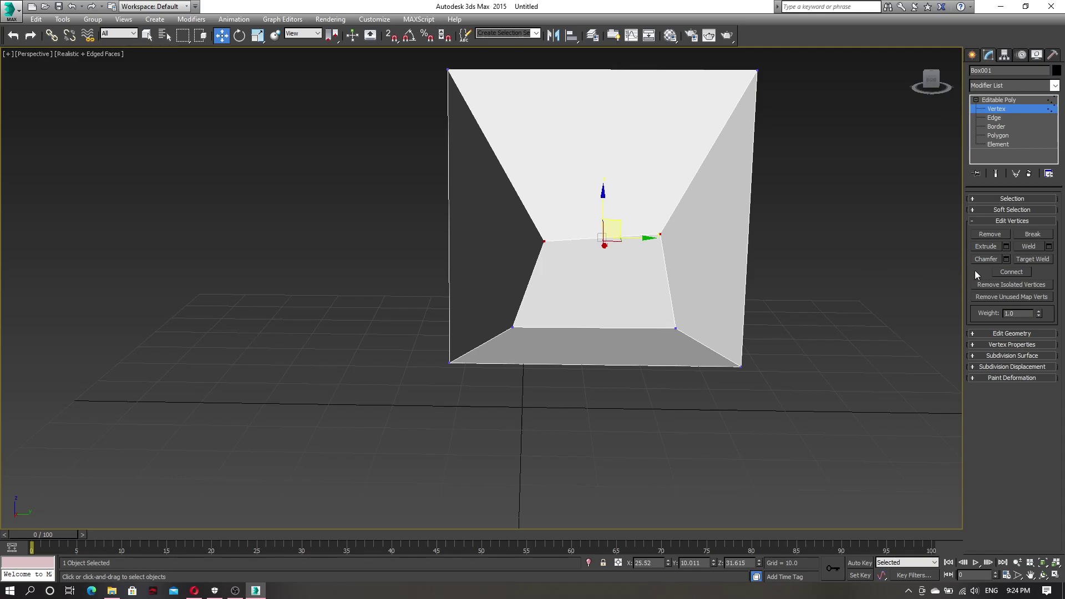
Step: Try Target Weld from one upper vertex of the small end face to the other, and undo the weld
left_click(1046, 261)
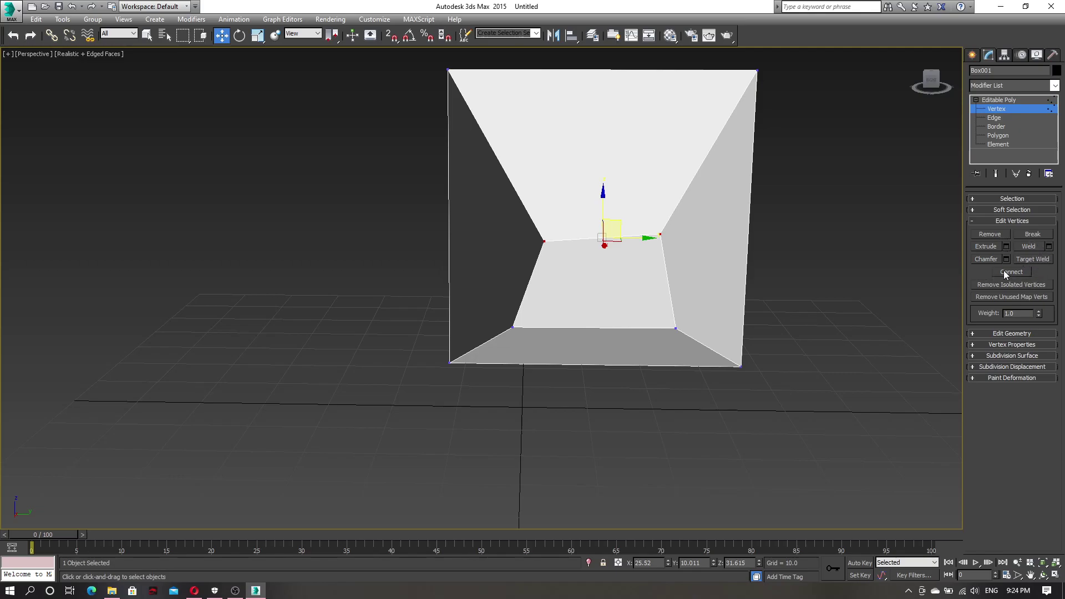
left_click(658, 234)
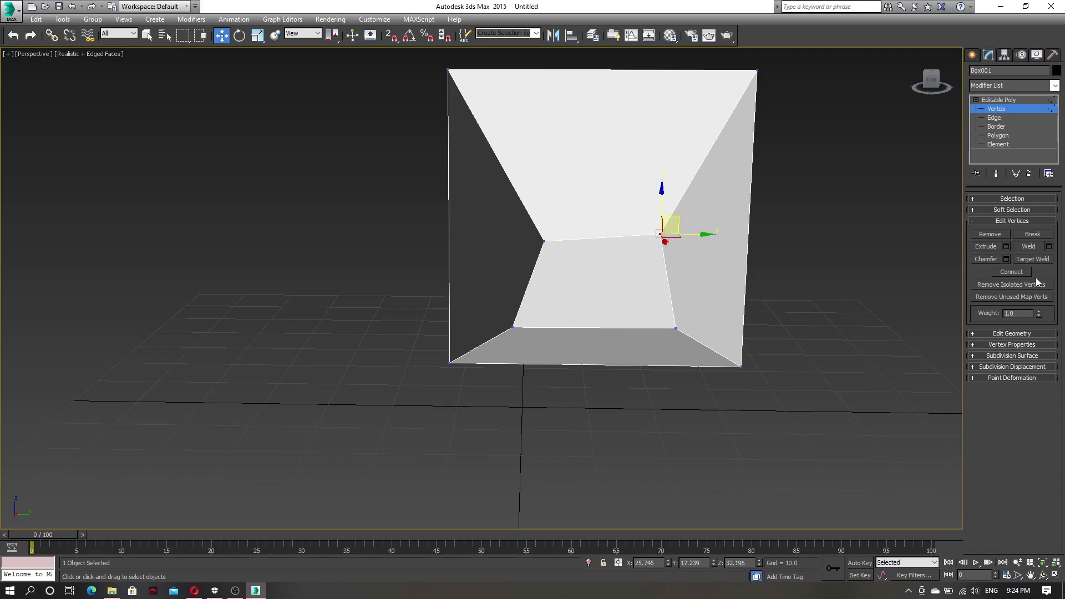
left_click(1038, 259)
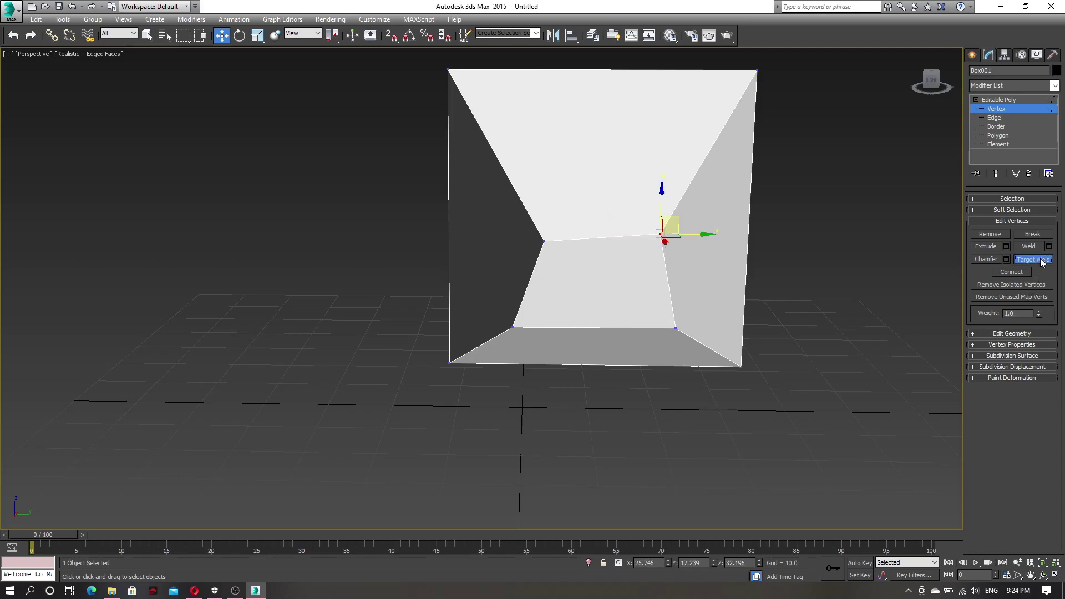
left_click(661, 234)
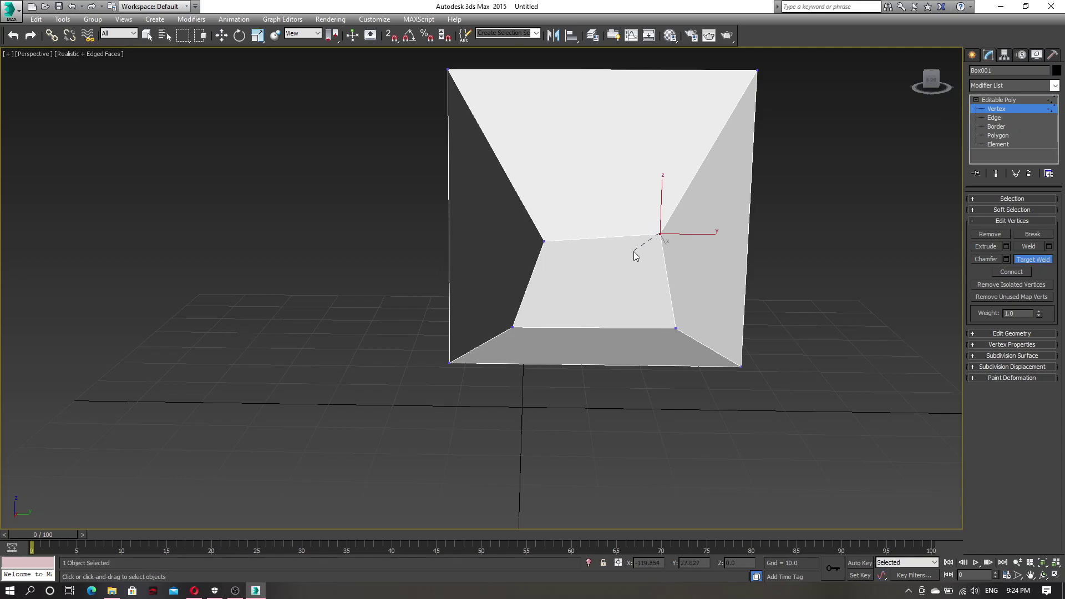
left_click(542, 242)
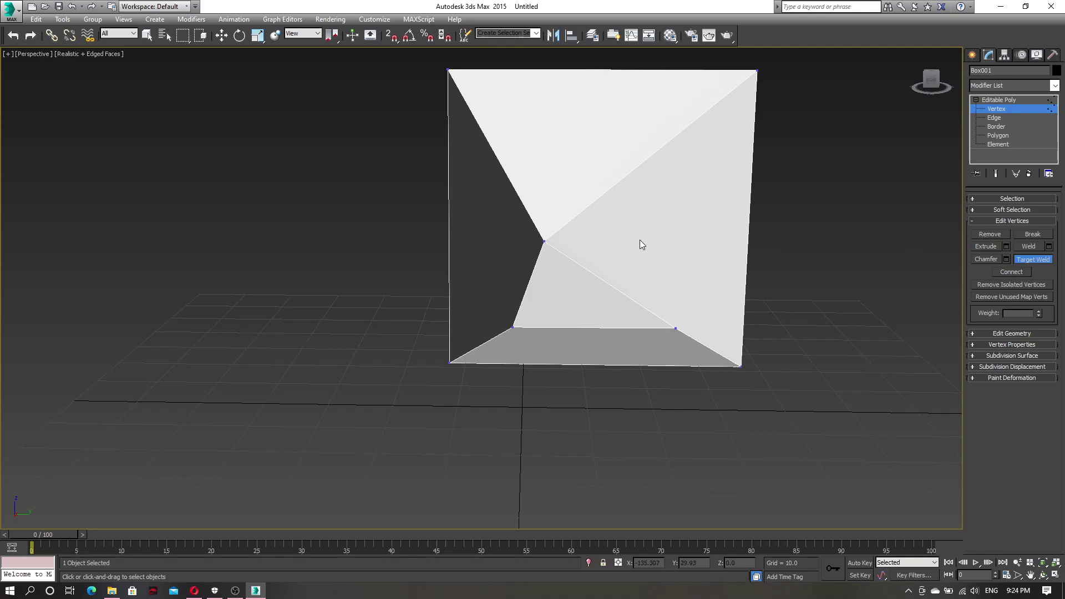
key("ctrl+z")
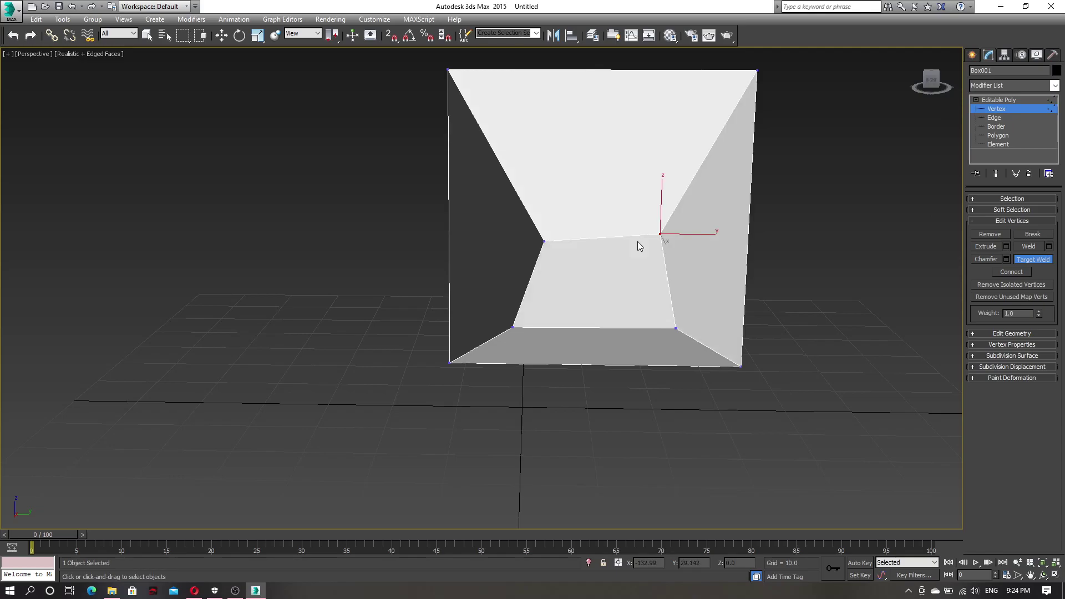
Step: Return to the Move tool, window-select the end face's two upper vertices and expand the Selection rollout
key("alt")
key("w")
middle_click_drag(807, 270, 821, 241, "alt")
left_click_drag(767, 204, 601, 274)
left_click(973, 199)
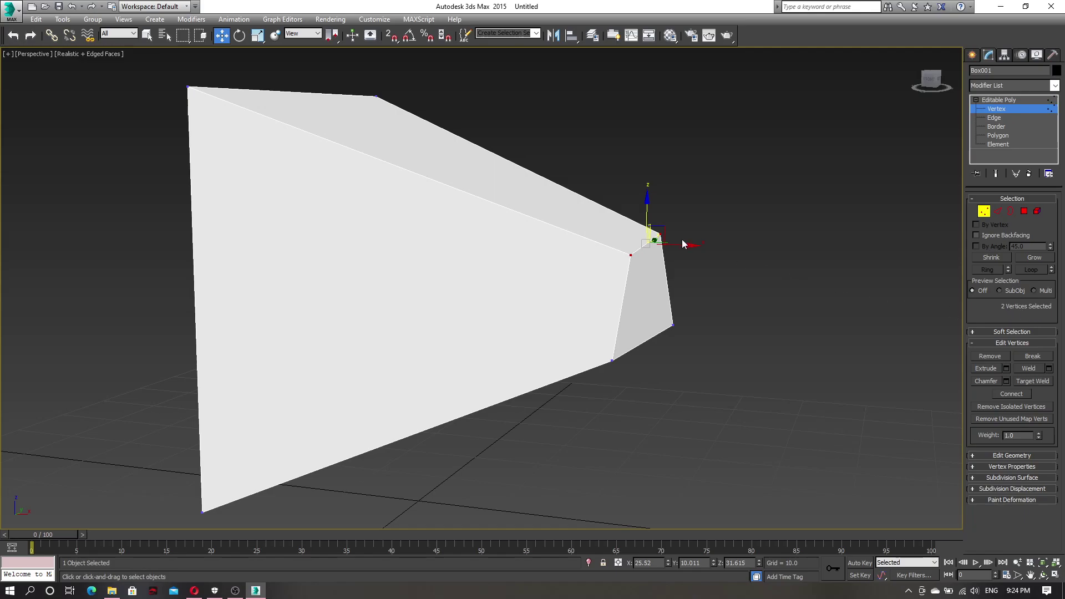
Step: Clear the vertex selection and select the small end face's two upper vertices one at a time to check the selection read-out
left_click(699, 207)
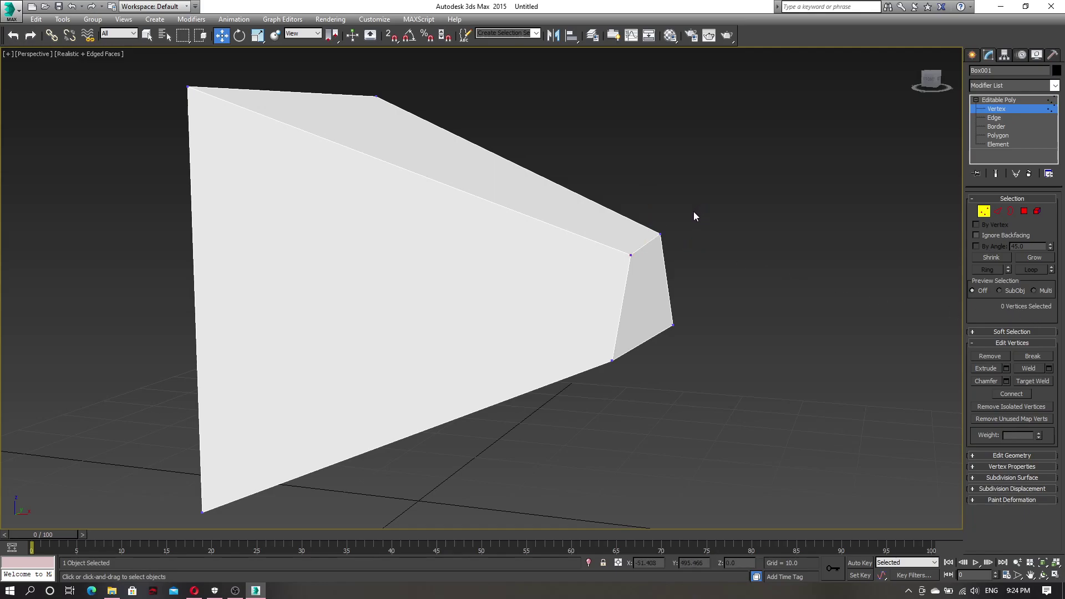
left_click_drag(650, 257, 650, 256)
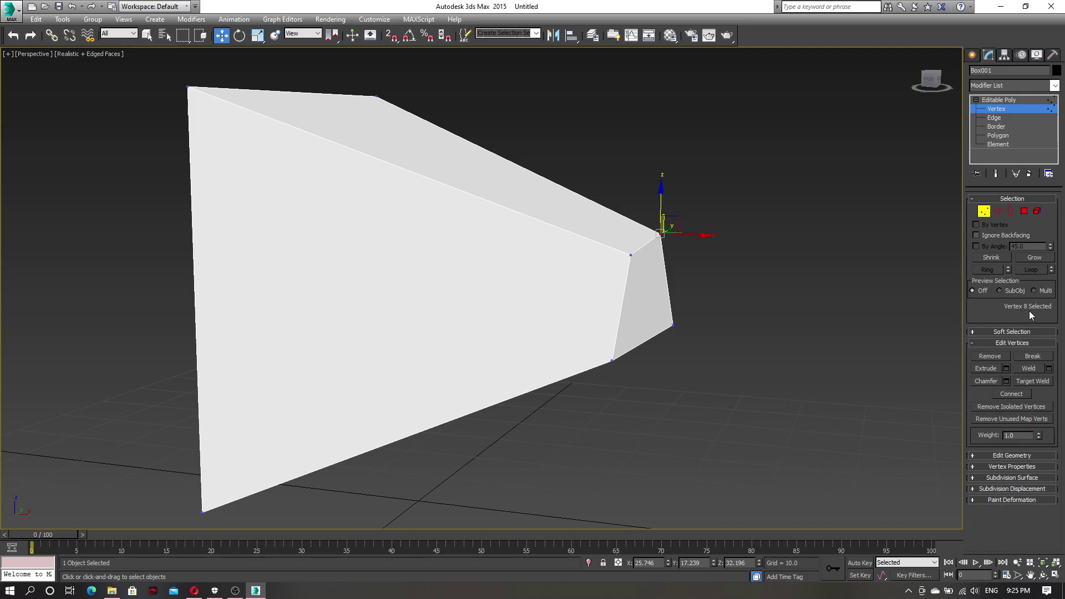
middle_click_drag(834, 294, 808, 294, "alt")
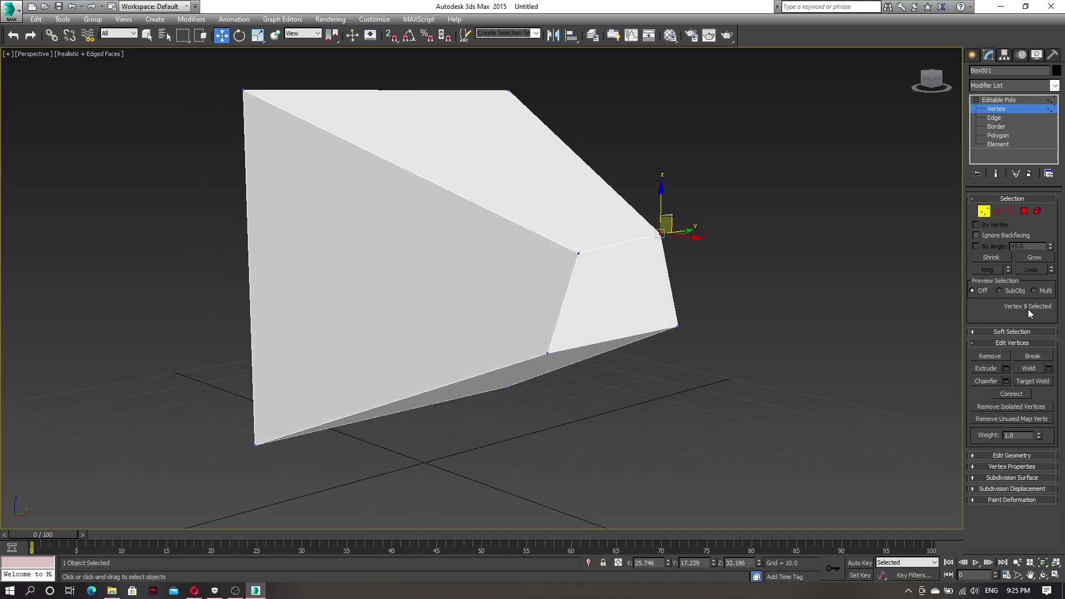
left_click(579, 255)
Step: Window-select all four vertices of the small end face and check the selection read-out
middle_click_drag(706, 263, 734, 242, "alt")
left_click_drag(714, 221, 559, 341)
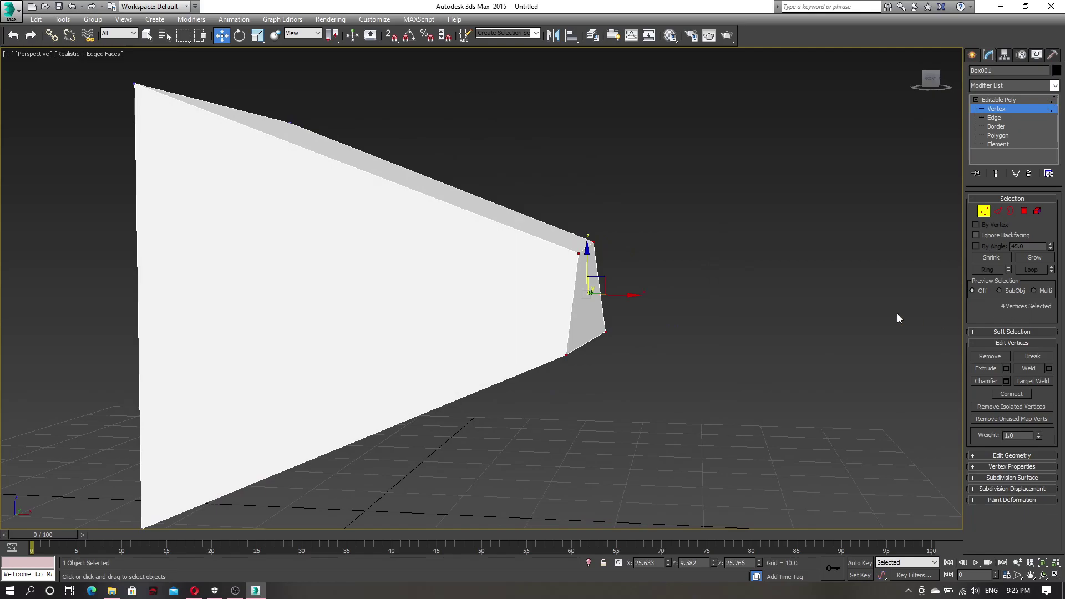
middle_click_drag(824, 311, 741, 323, "alt")
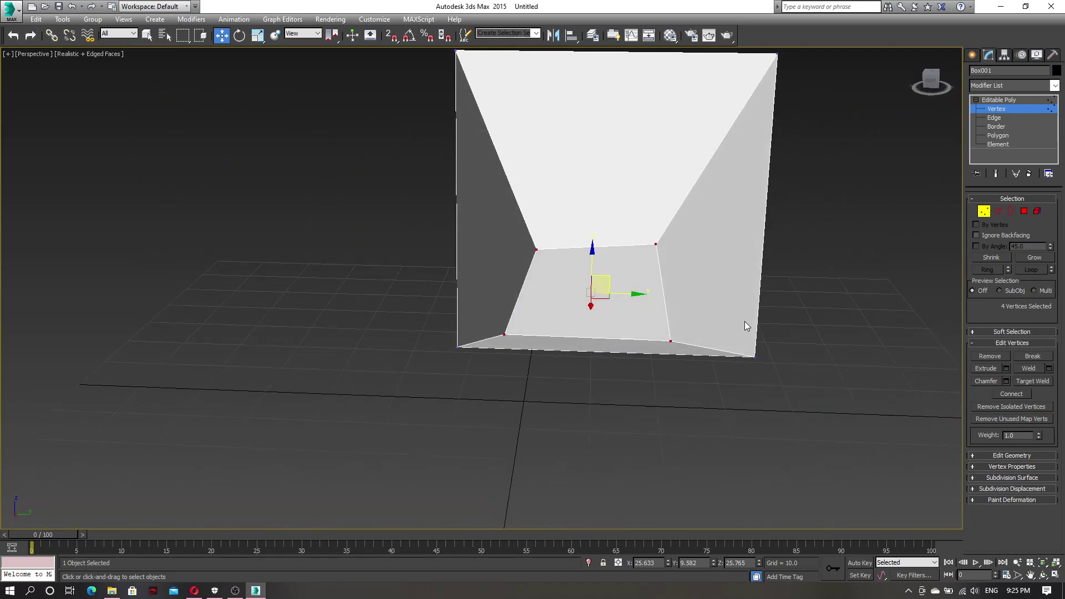
middle_click_drag(760, 269, 681, 252, "alt")
Step: Target-weld the small end face's upper vertex on the +Y side onto its neighbouring upper vertex, and leave the tool
left_click(676, 249)
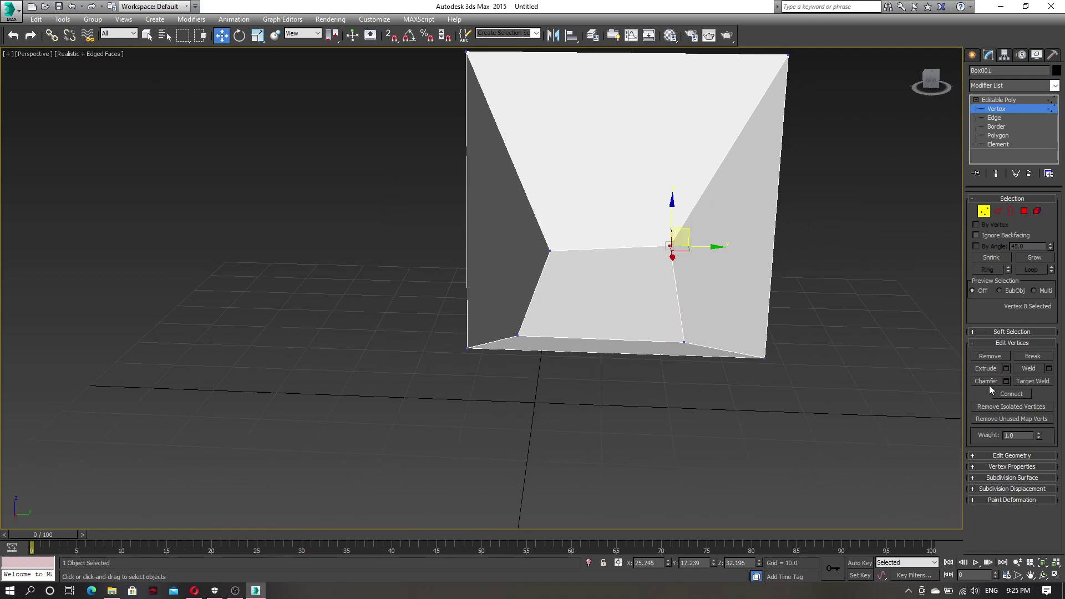
left_click(1032, 382)
left_click(670, 245)
left_click(548, 252)
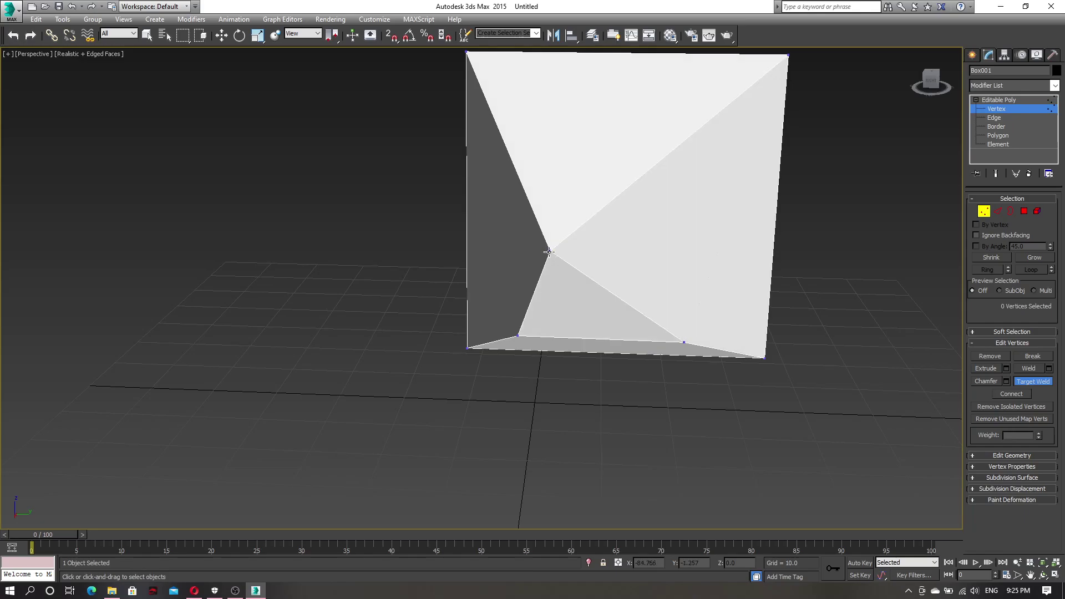
right_click(627, 254)
Step: Window-select the merged upper vertex to inspect it, and undo the target weld
middle_click_drag(625, 252, 743, 233, "alt")
left_click_drag(820, 198, 773, 233)
middle_click_drag(788, 239, 827, 250, "alt")
middle_click_drag(811, 291, 779, 252, "alt")
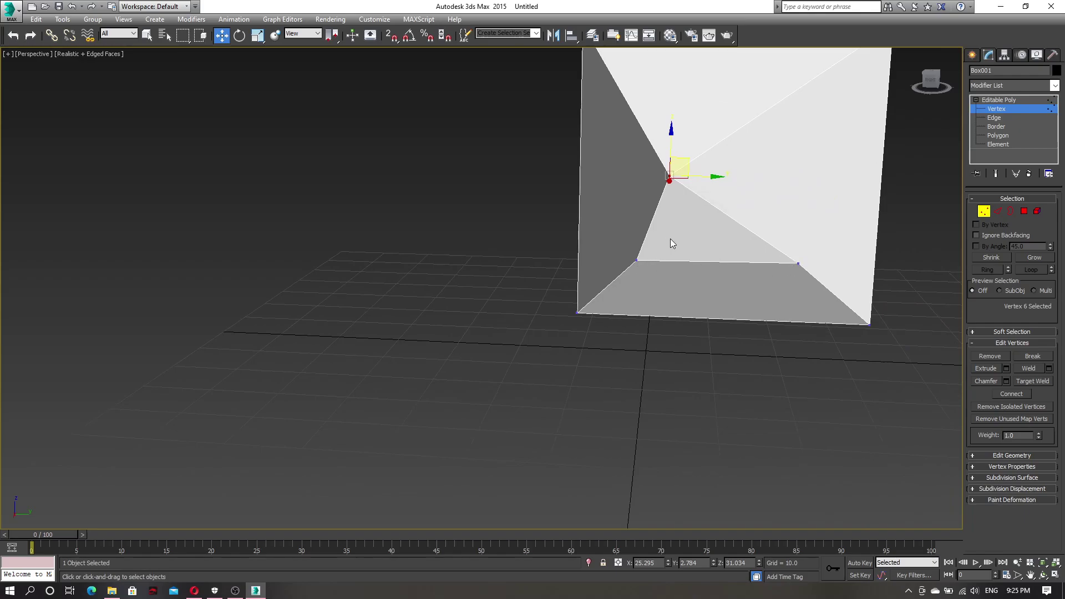
key("ctrl+z")
key("ctrl+z")
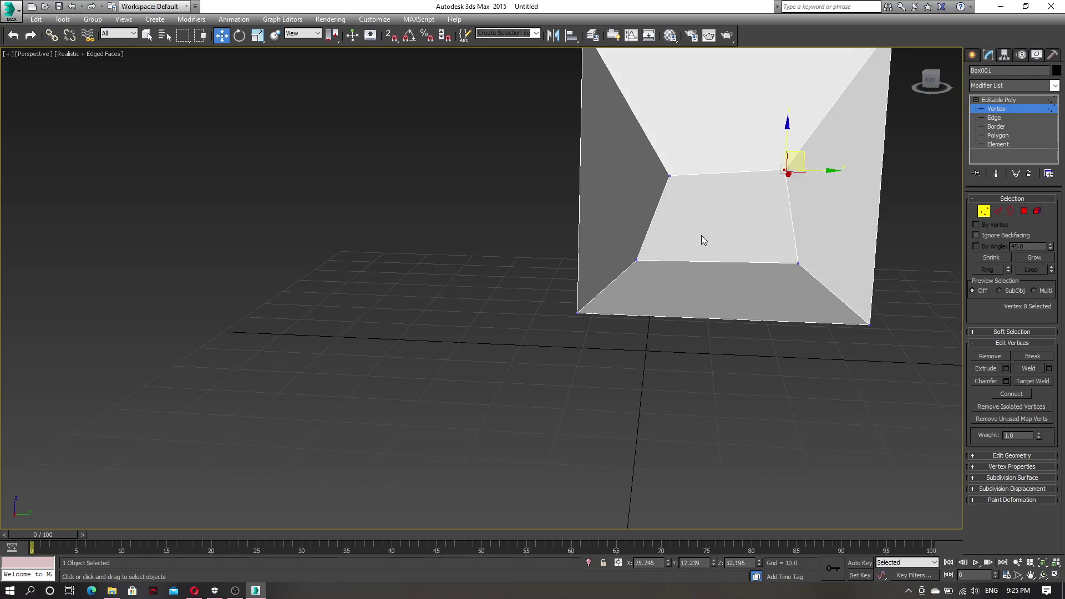
Step: Chamfer the small end face's lower vertex on the -Y side with a vertex chamfer amount of 5.974
middle_click_drag(793, 206, 790, 230, "alt")
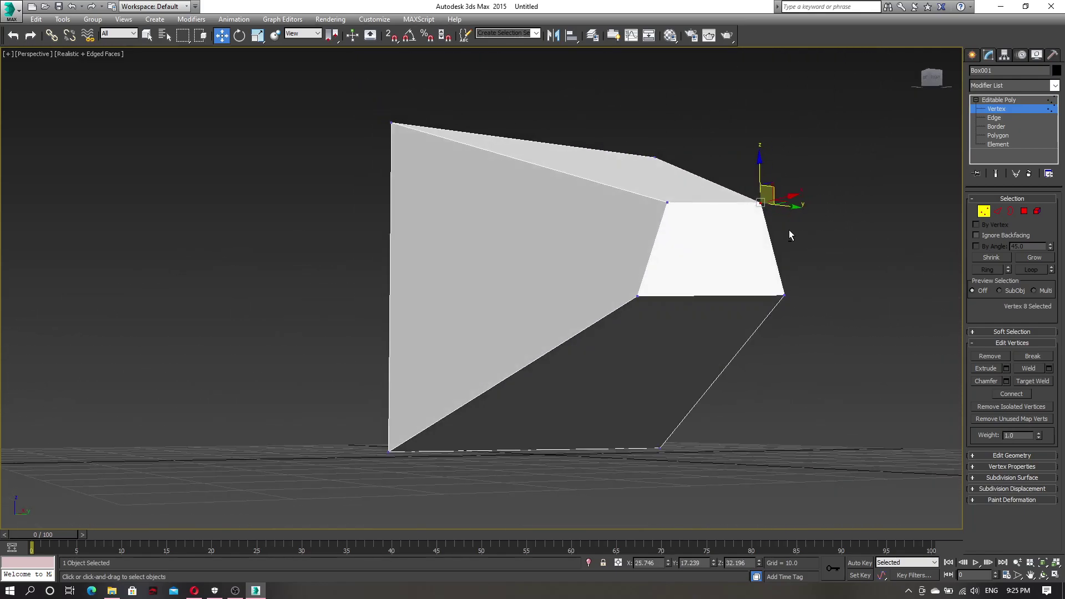
left_click(639, 297)
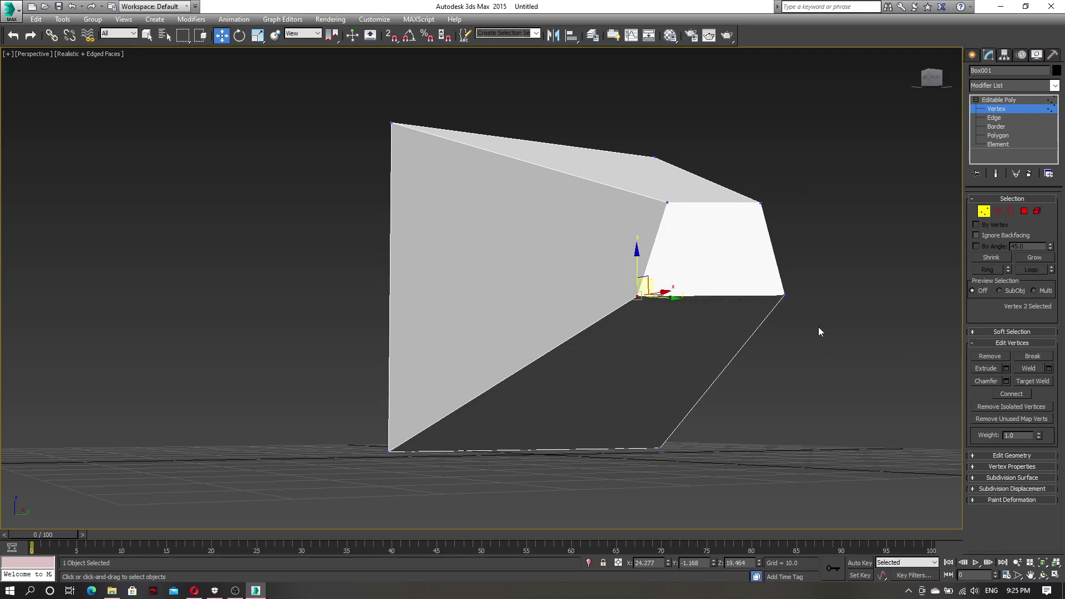
left_click(1006, 381)
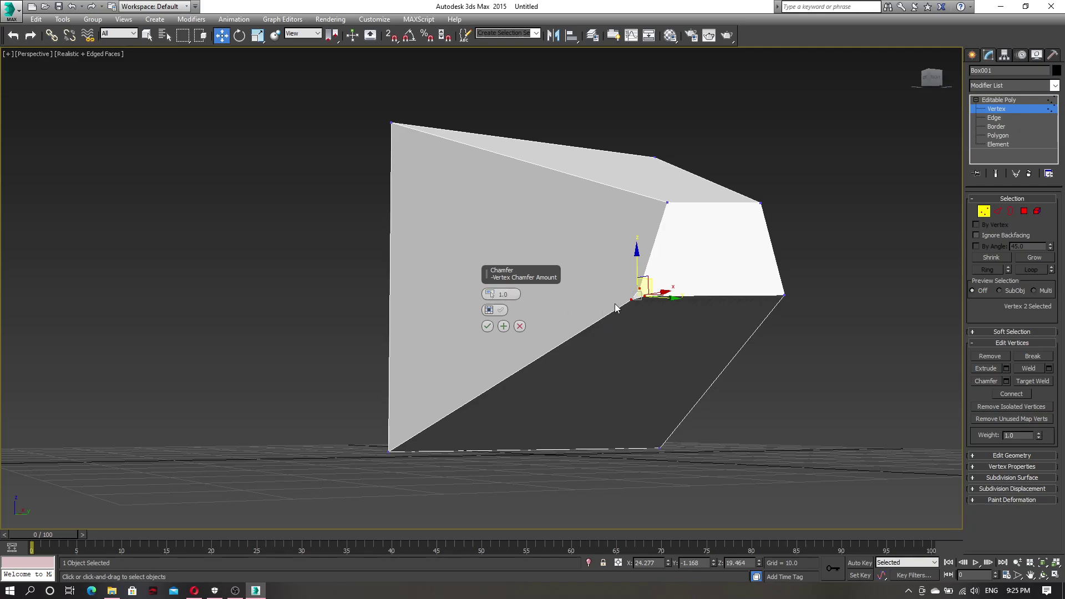
scroll(644, 315, "up", 4)
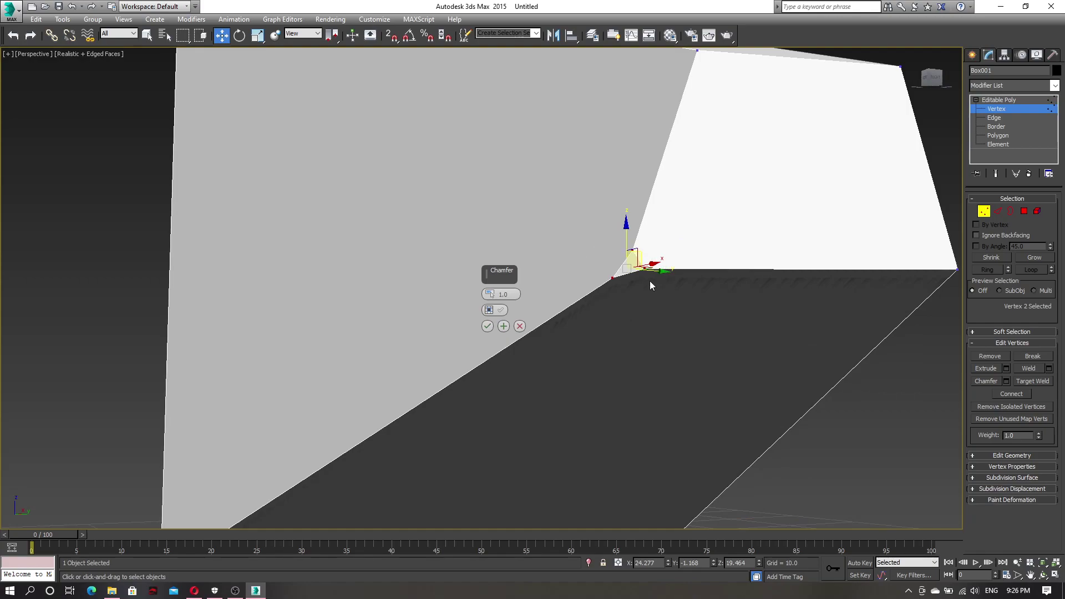
left_click_drag(489, 294, 491, 262)
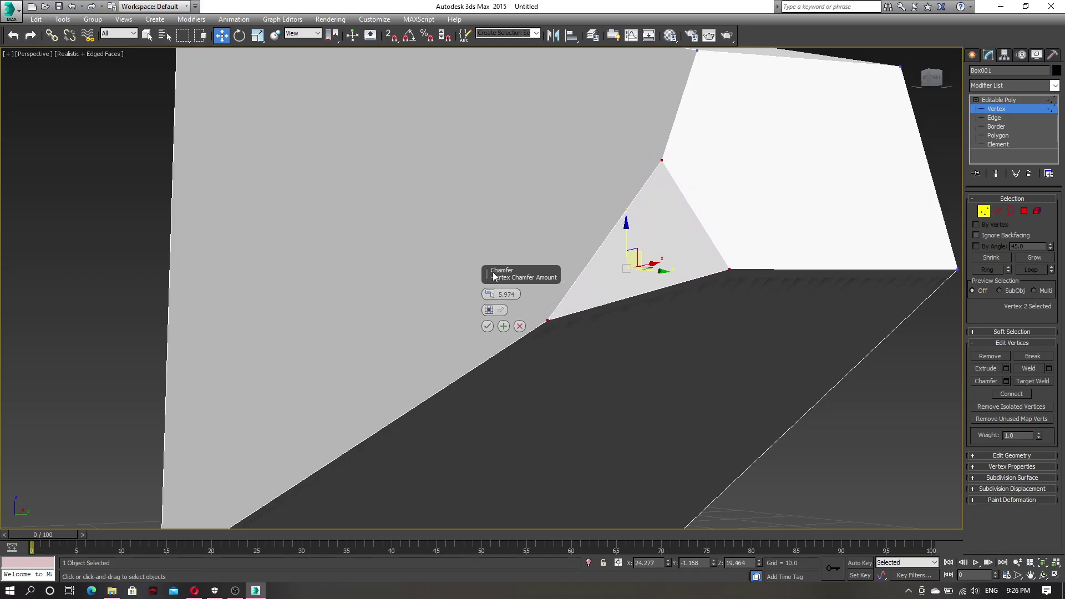
left_click(488, 327)
middle_click_drag(524, 315, 606, 269, "alt")
scroll(674, 283, "down", 3)
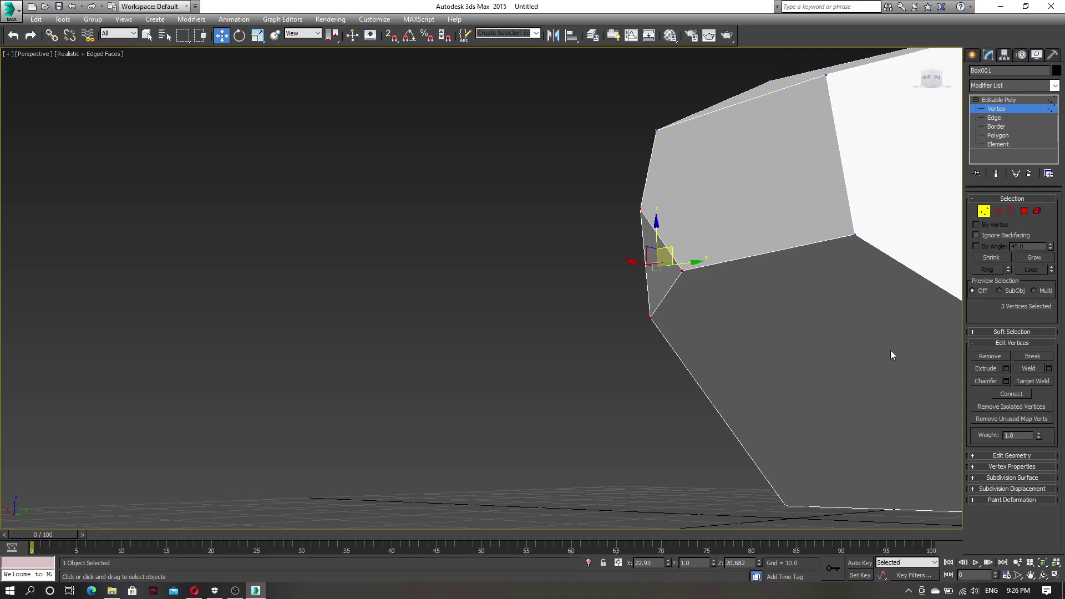
Step: Weld the three chamfer vertices into one with a weld threshold of 10.728
middle_click_drag(876, 357, 812, 309, "alt")
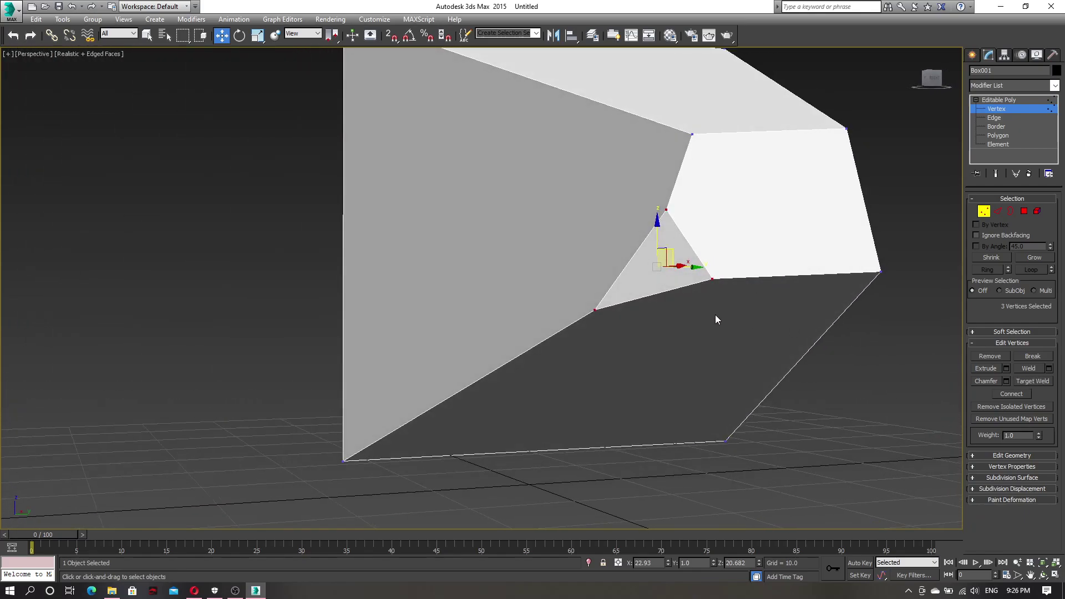
middle_click_drag(691, 264, 801, 288, "alt")
middle_click_drag(921, 341, 710, 277, "alt")
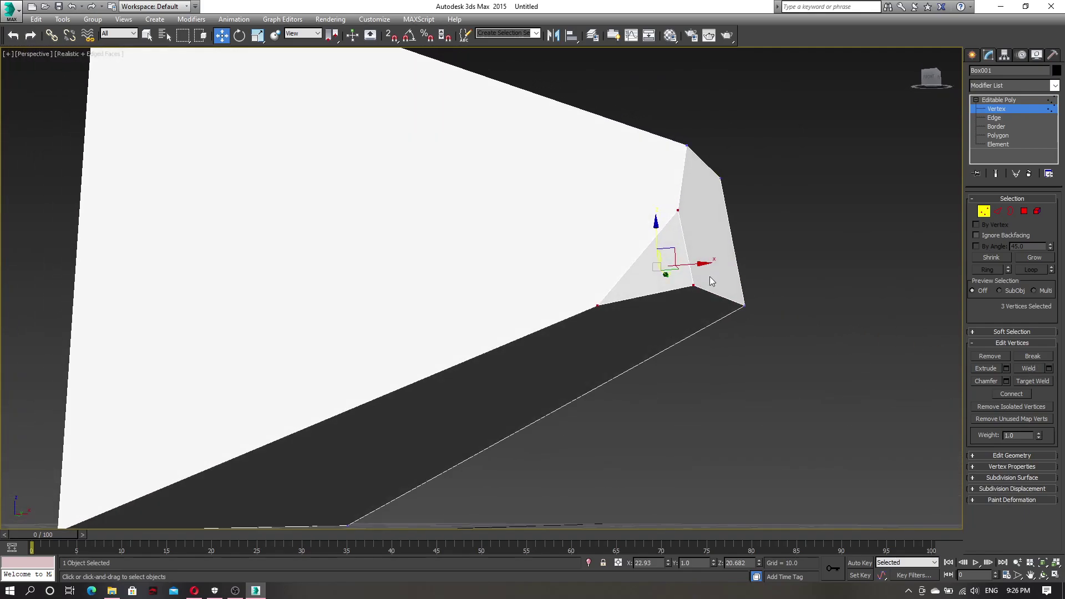
left_click(1049, 368)
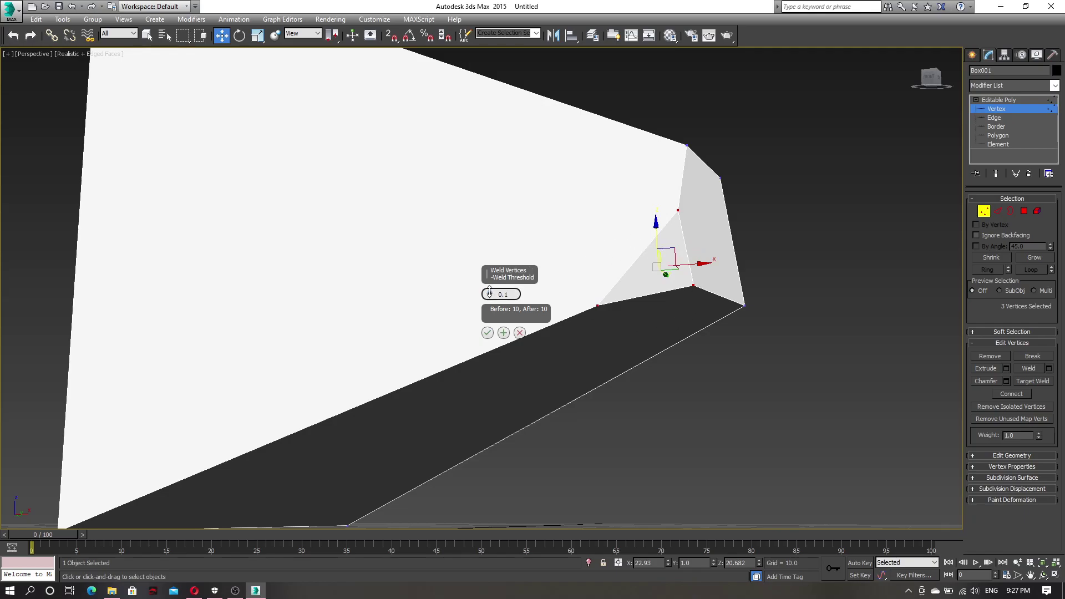
left_click_drag(490, 293, 489, 291)
left_click_drag(490, 293, 487, 246)
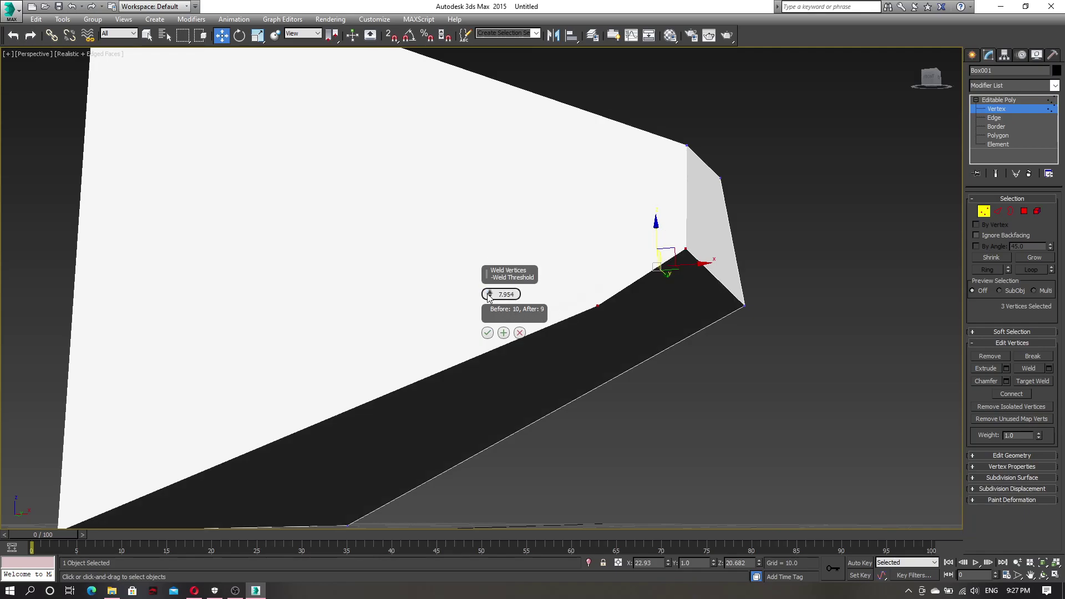
left_click_drag(489, 295, 497, 304)
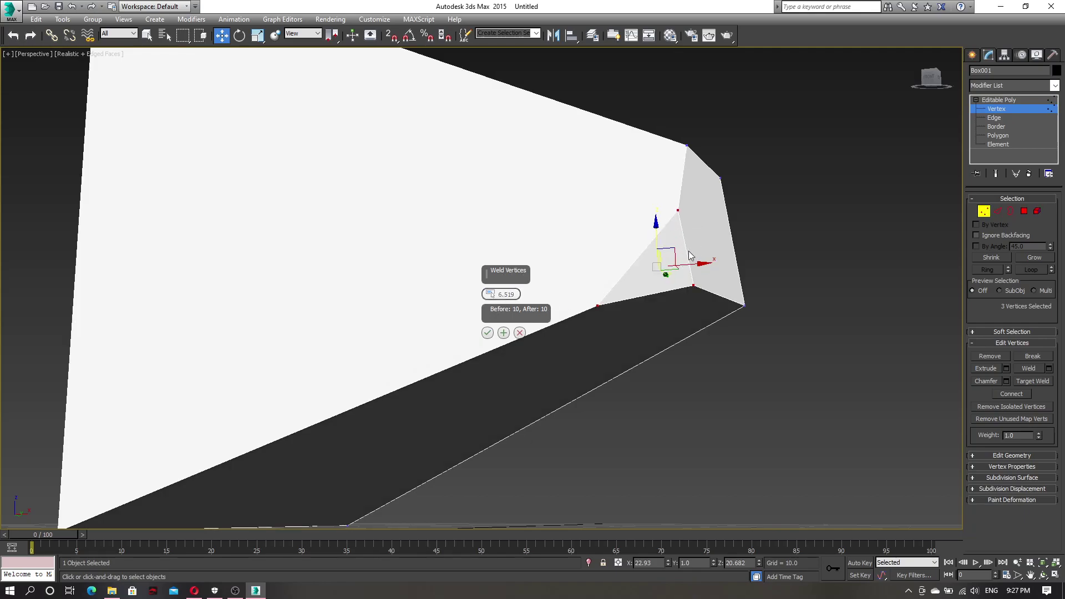
left_click_drag(490, 296, 490, 261)
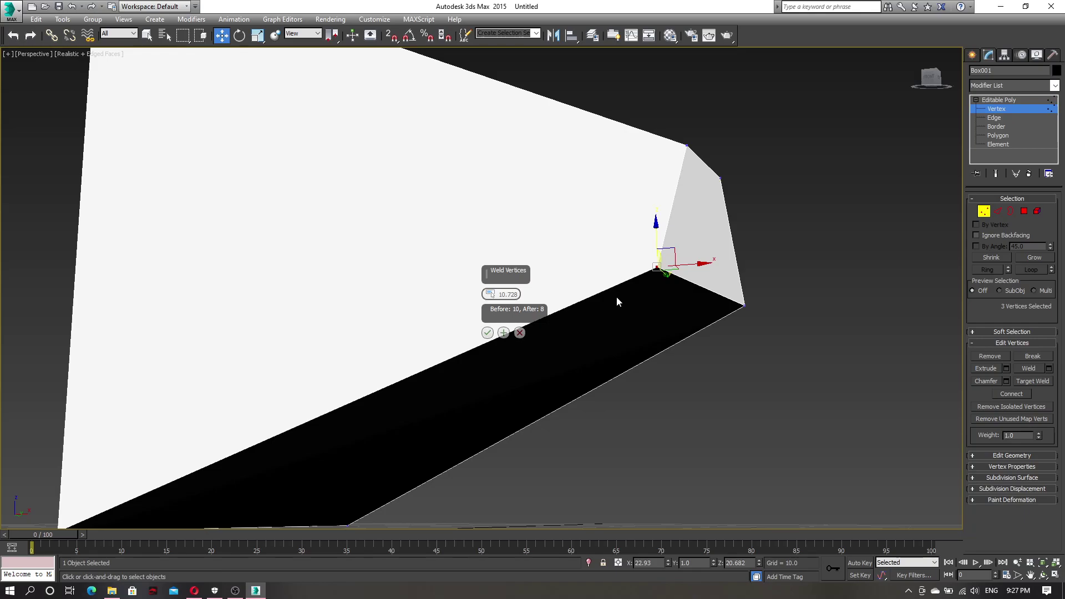
left_click(487, 332)
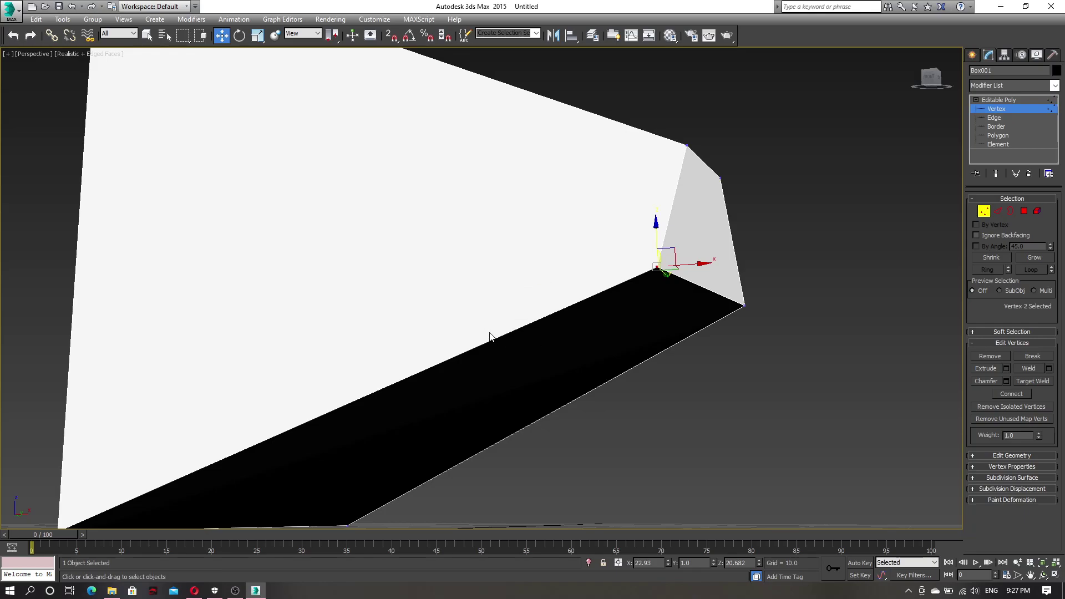
Step: Window-select the welded corner vertex to check it, and leave the vertex sub-object level
middle_click_drag(594, 330, 704, 314, "alt")
left_click_drag(686, 301, 651, 274)
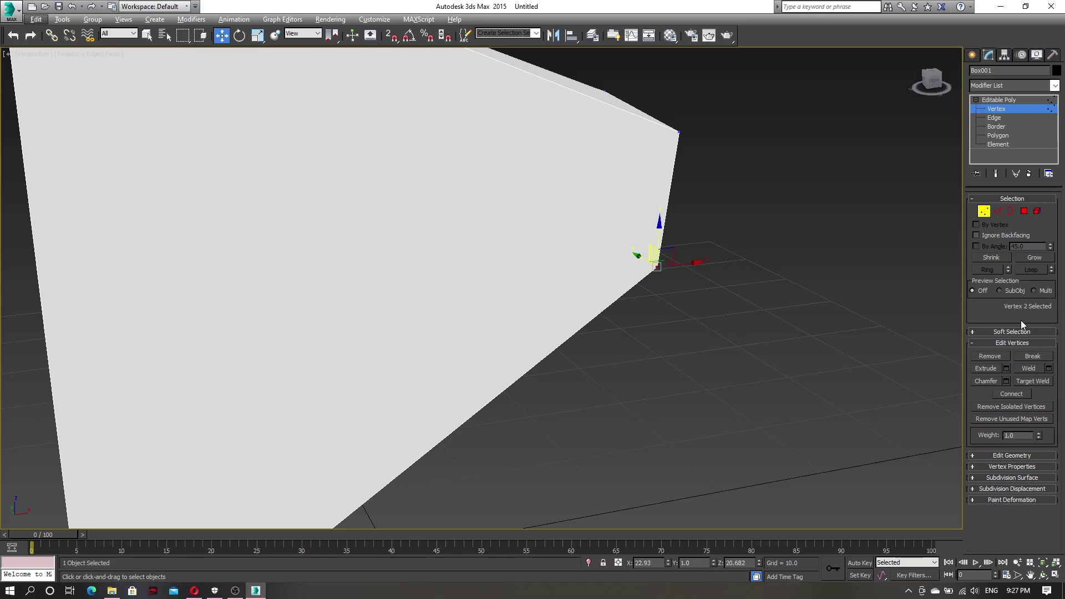
scroll(685, 320, "down", 6)
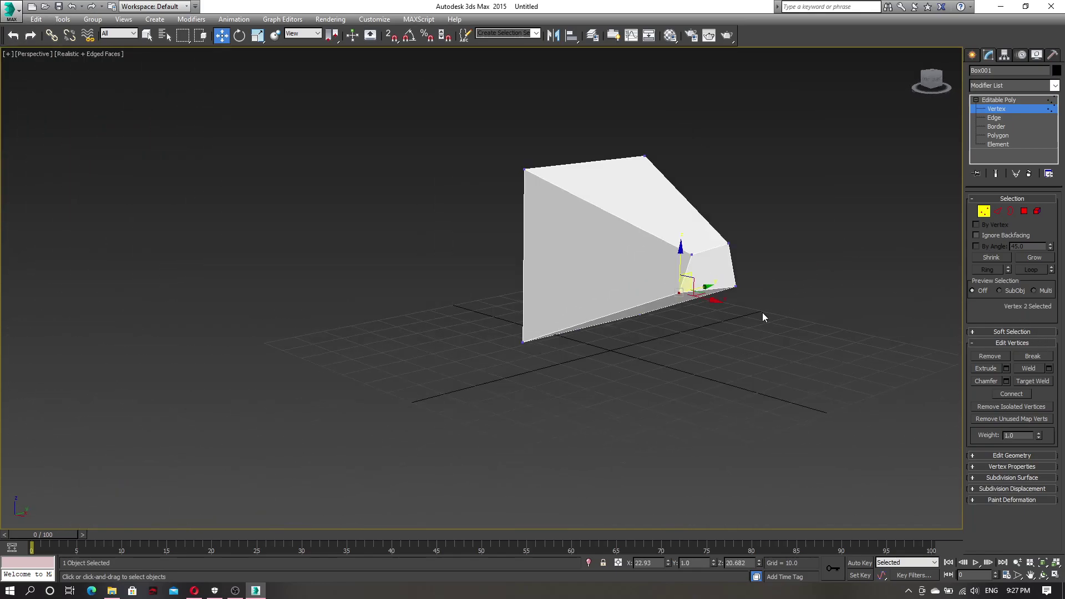
middle_click_drag(786, 332, 738, 319)
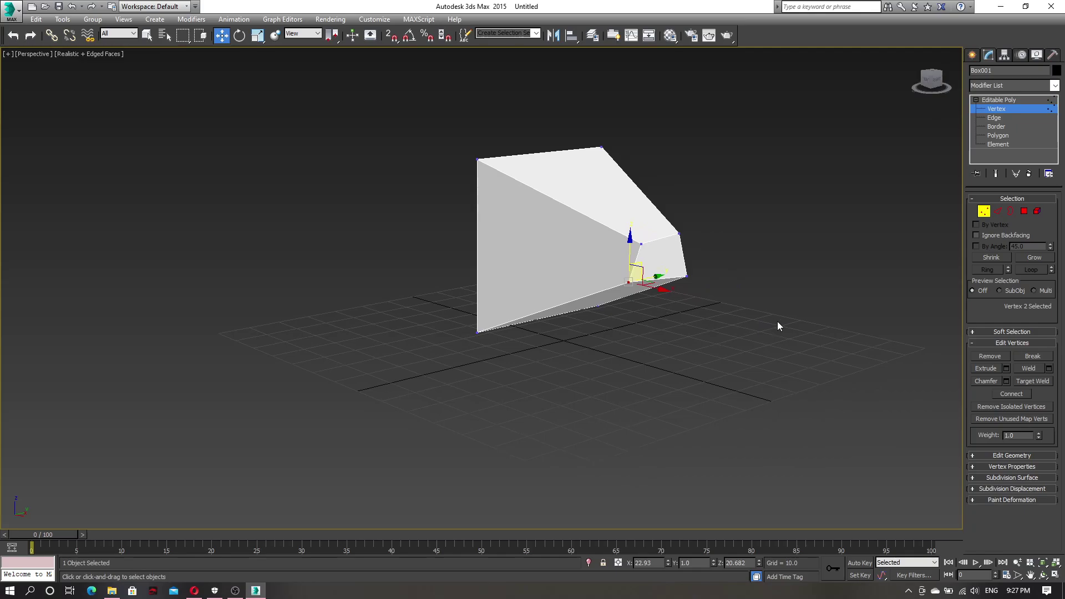
scroll(686, 313, "up", 2)
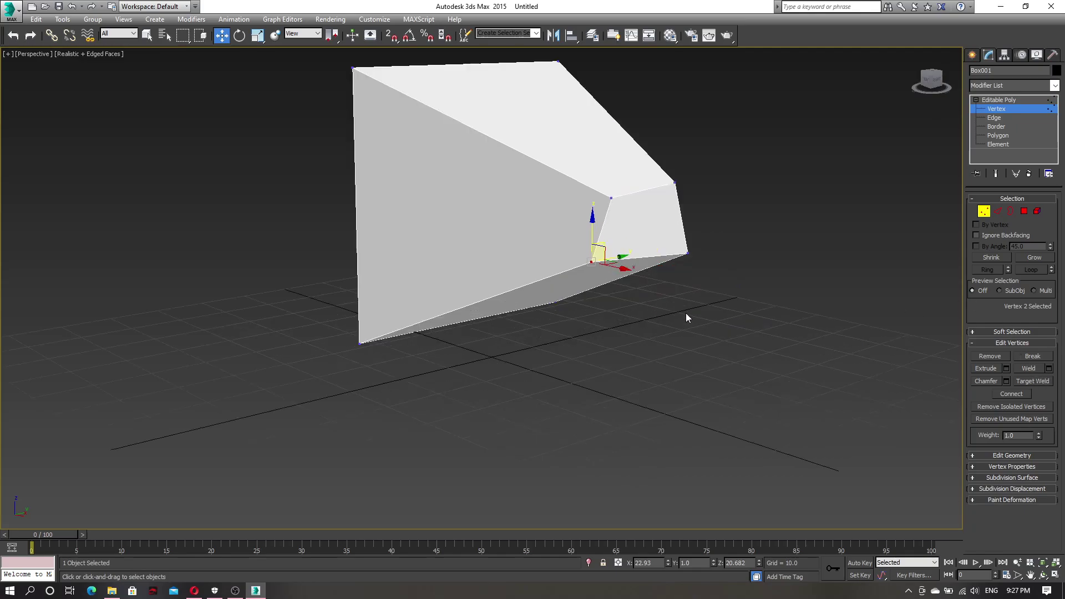
scroll(684, 304, "down", 2)
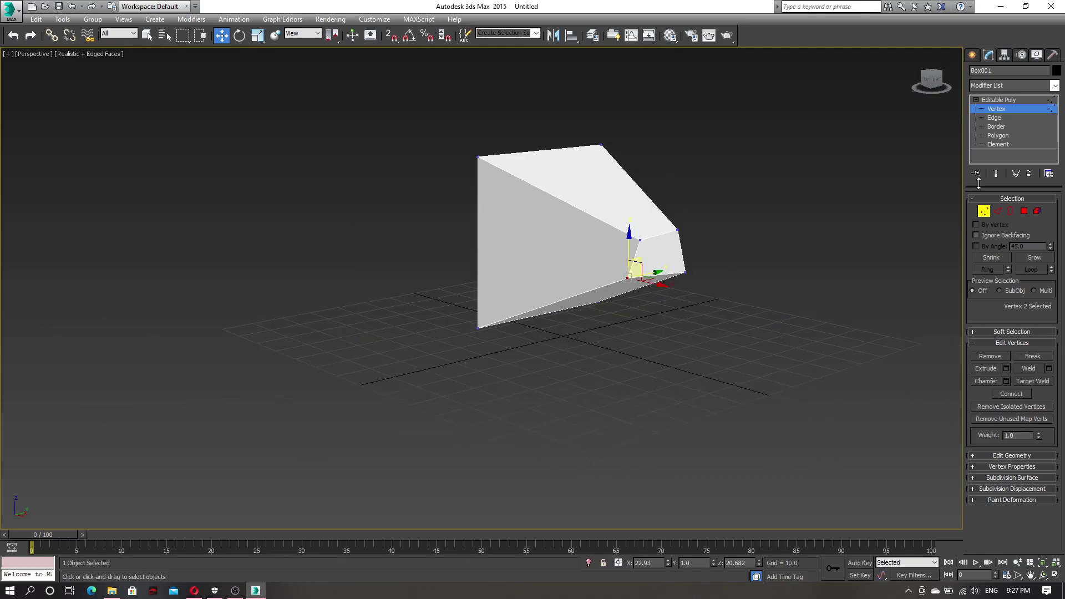
left_click(979, 110)
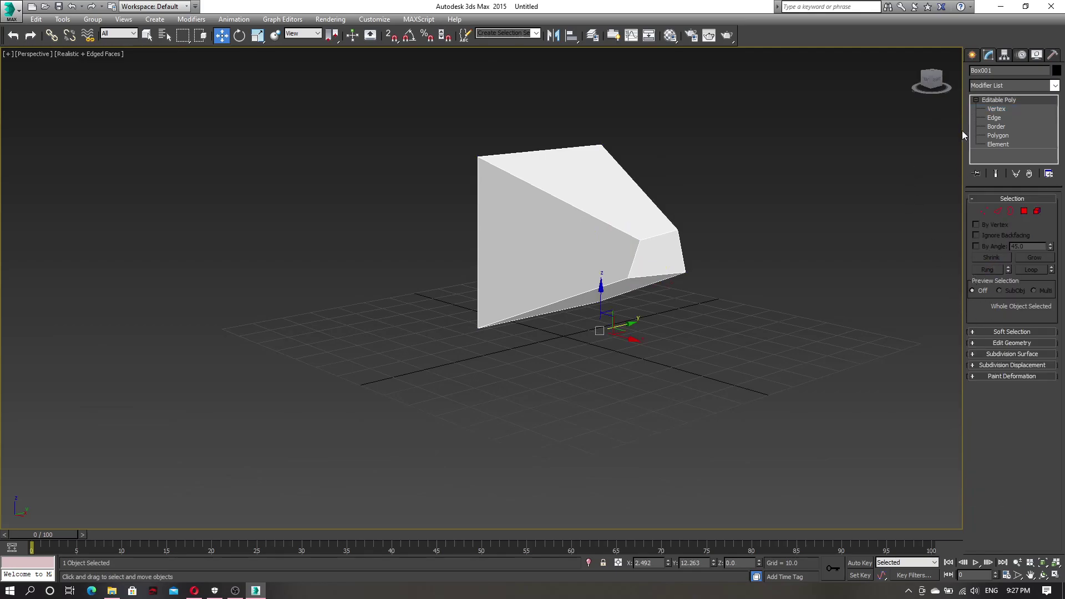
Step: Create a standard sphere of about 28.5 radius beside the white shape and set its segments to 33
left_click(972, 54)
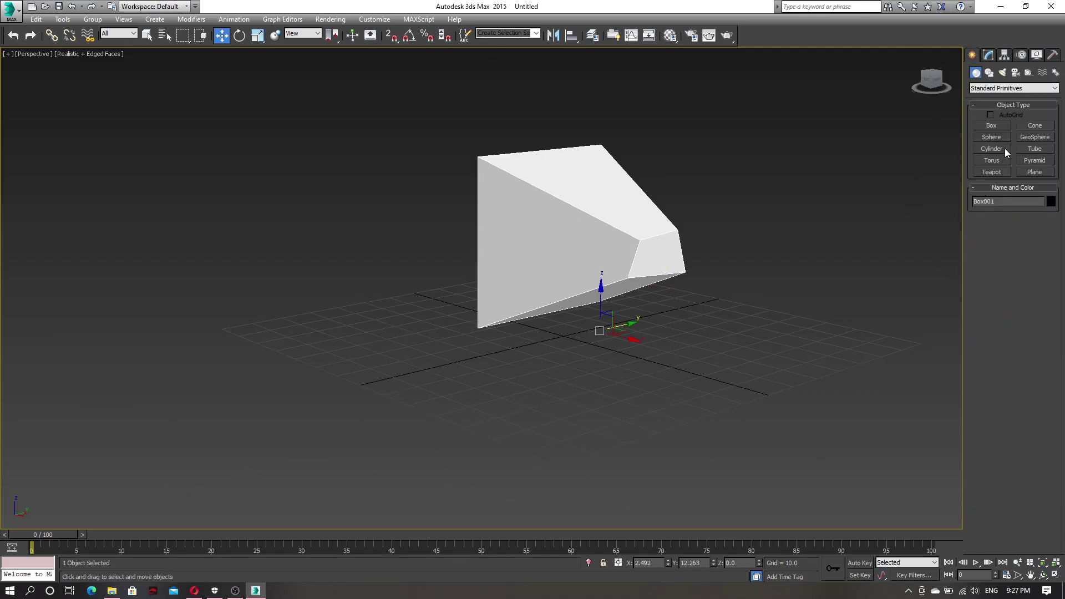
left_click(993, 137)
left_click_drag(754, 381, 782, 355)
scroll(782, 355, "down", 3)
middle_click_drag(756, 379, 882, 371, "alt")
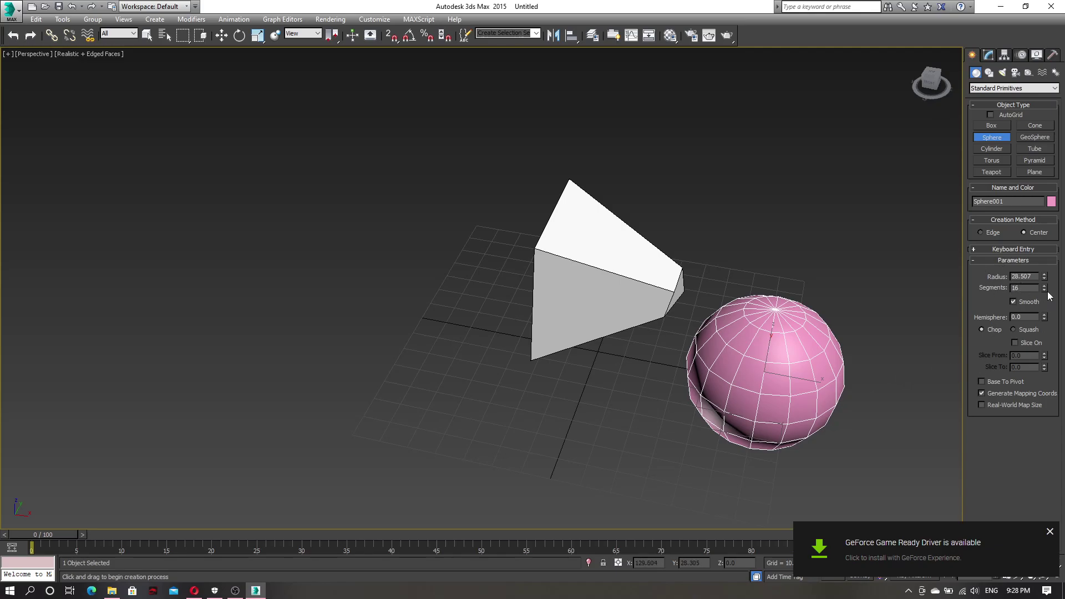
left_click_drag(1043, 289, 1043, 208)
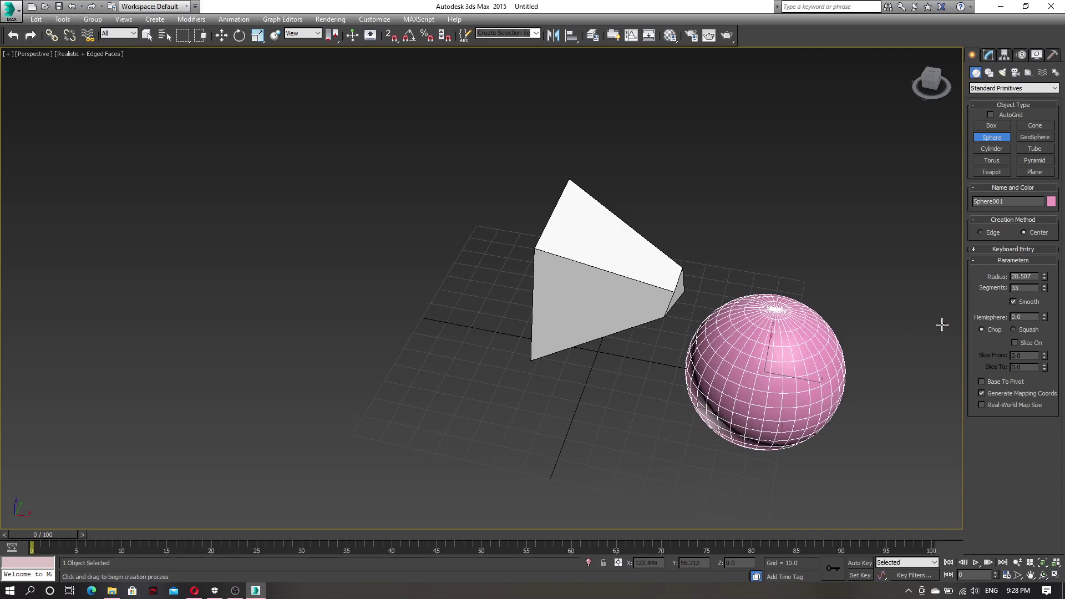
Step: Convert the new sphere to an Editable Poly with the Move tool active
key("w")
right_click(798, 350)
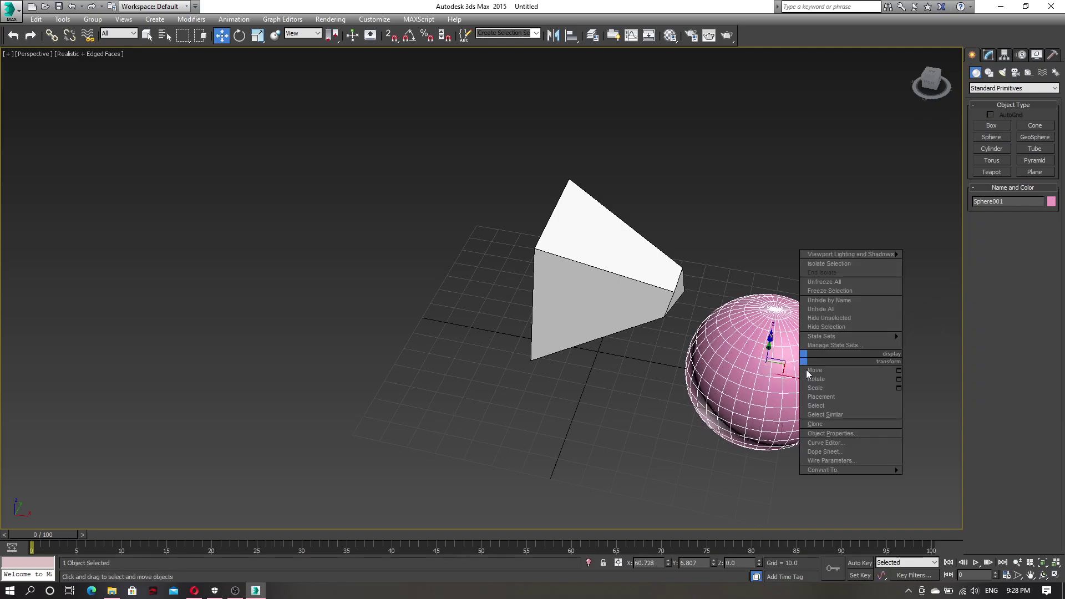
mouse_move(866, 467)
left_click(920, 474)
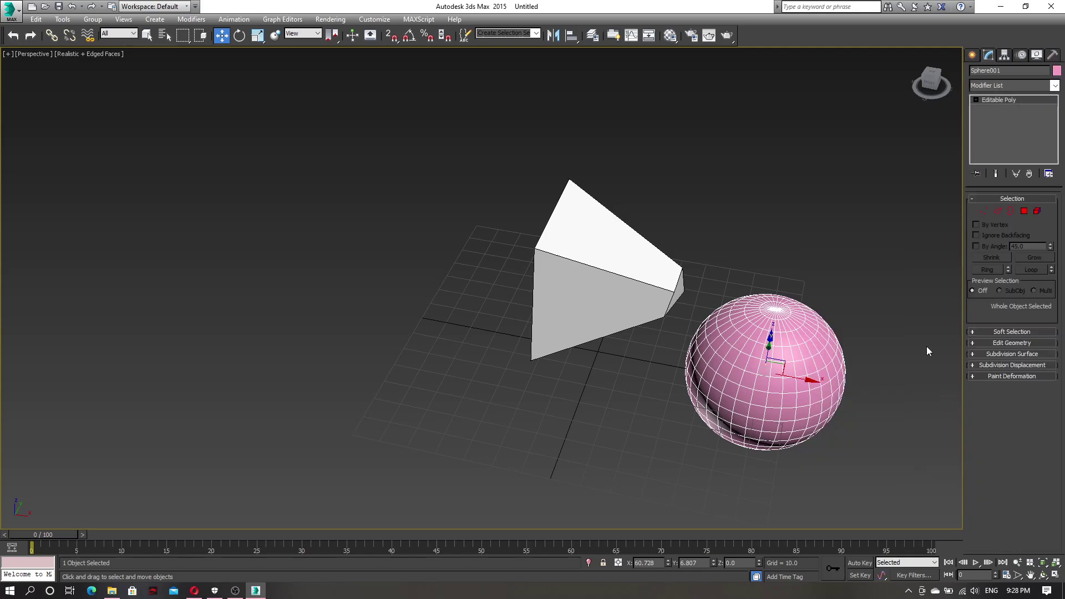
Step: Enter the sphere's vertex sub-object level and select all of its vertices
left_click(976, 99)
left_click(996, 109)
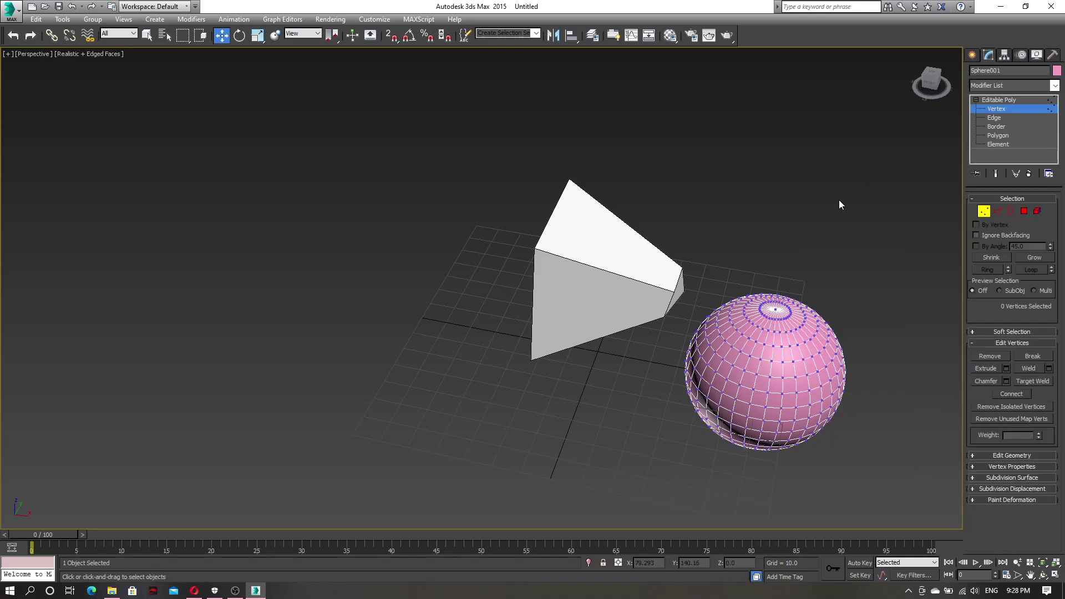
key("ctrl+a")
middle_click_drag(886, 342, 888, 308, "alt")
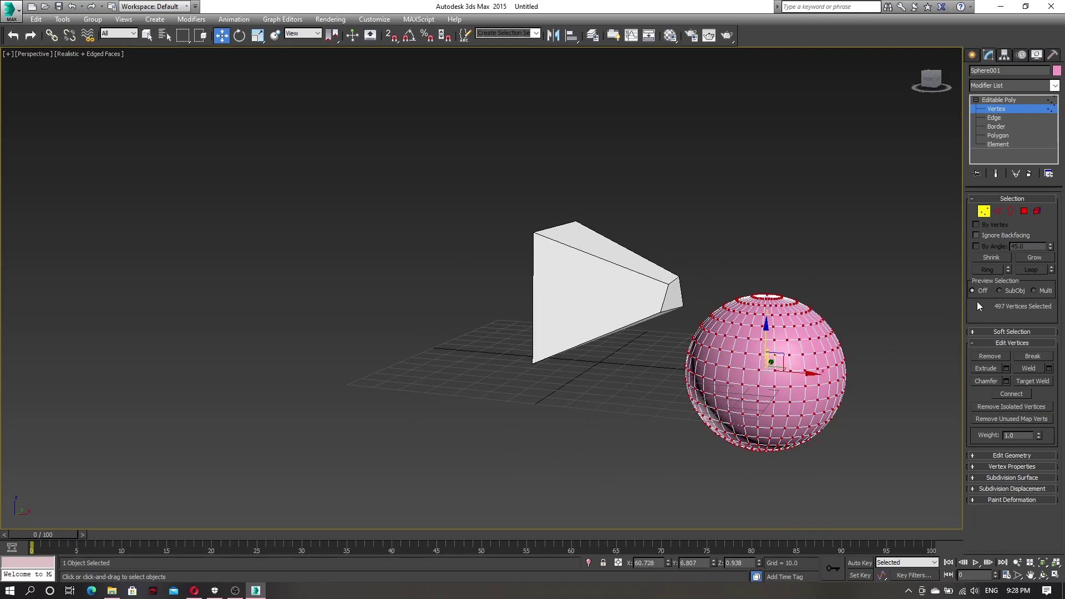
Step: Preview welding all of the sphere's vertices at thresholds of 4.213 and 5.361, and discard the weld
left_click(1049, 368)
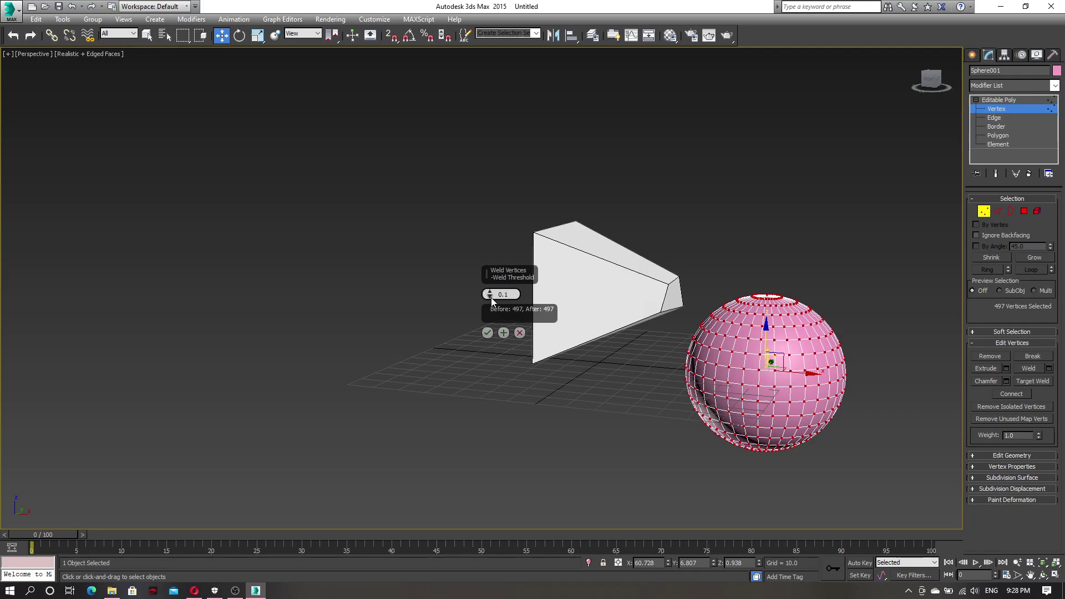
left_click_drag(490, 293, 492, 268)
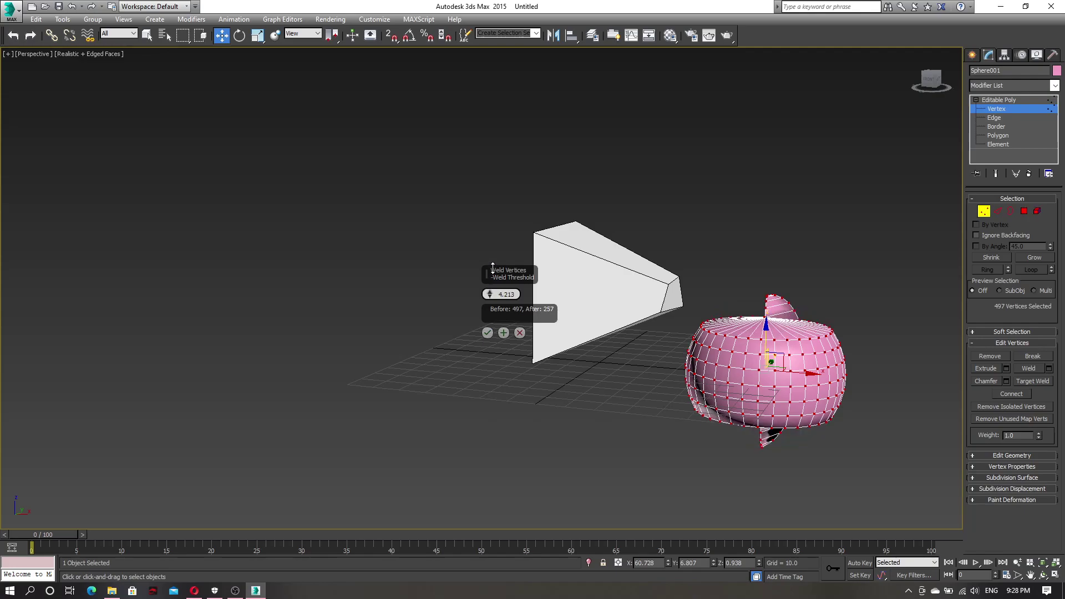
middle_click_drag(493, 268, 533, 312, "alt")
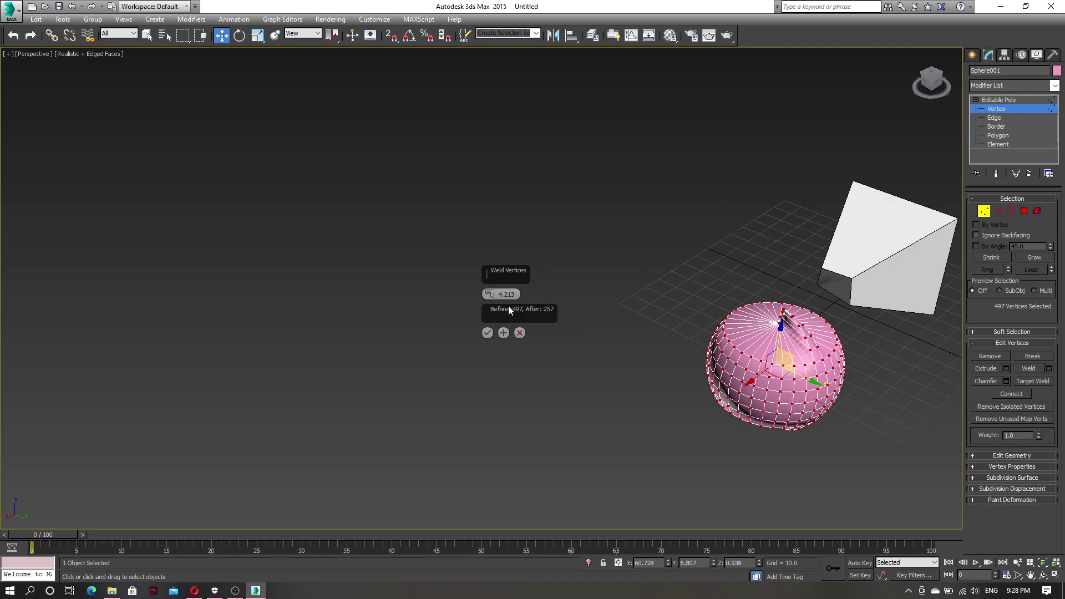
left_click_drag(489, 292, 491, 283)
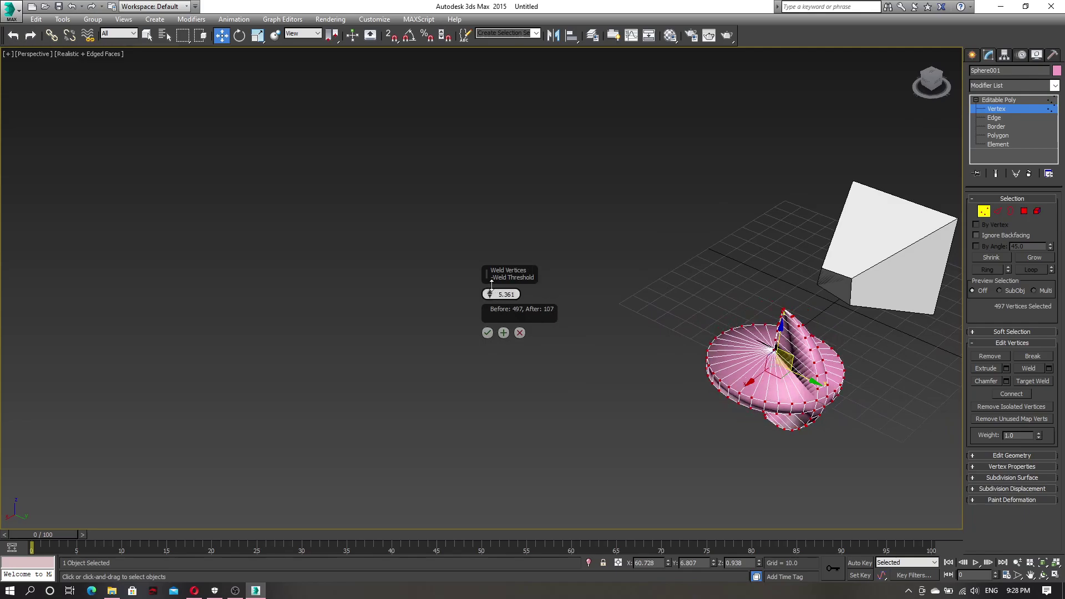
middle_click_drag(656, 339, 534, 337, "alt")
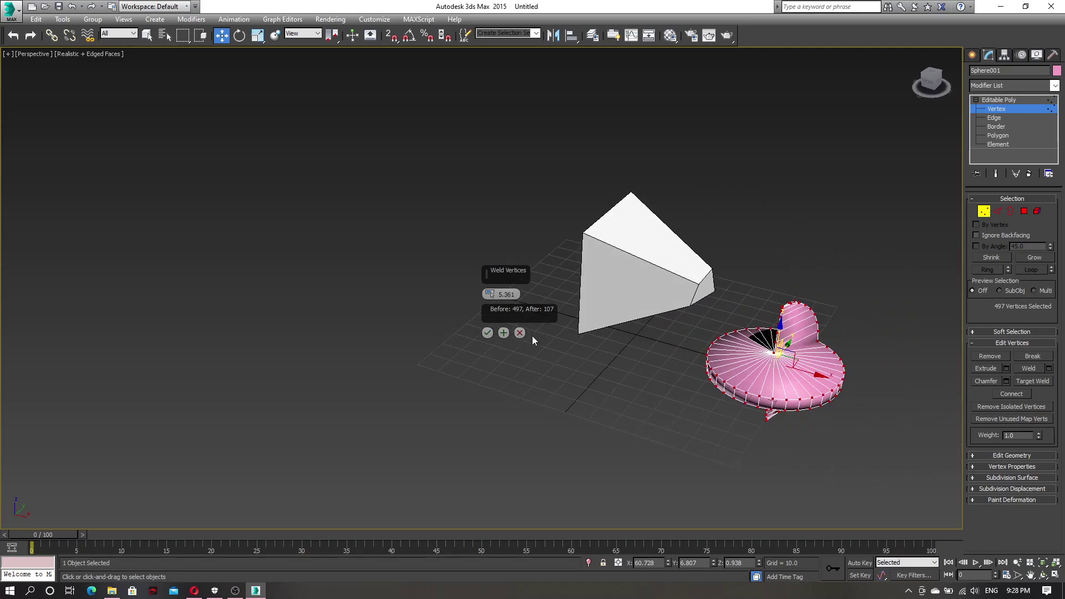
left_click(520, 333)
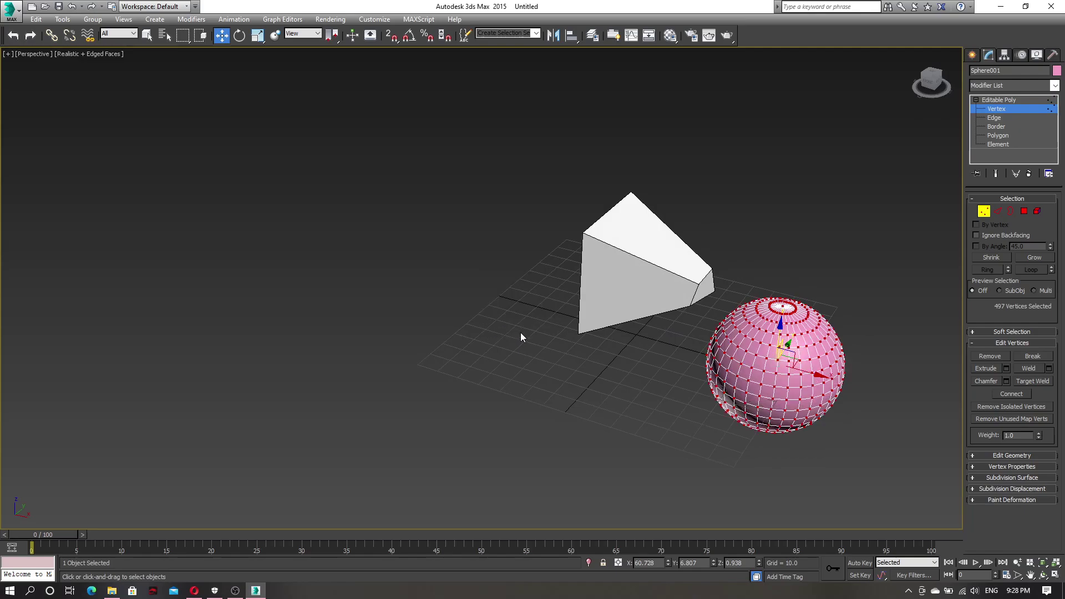
Step: Leave the vertex sub-object level and delete the sphere
middle_click_drag(854, 331, 784, 329, "alt")
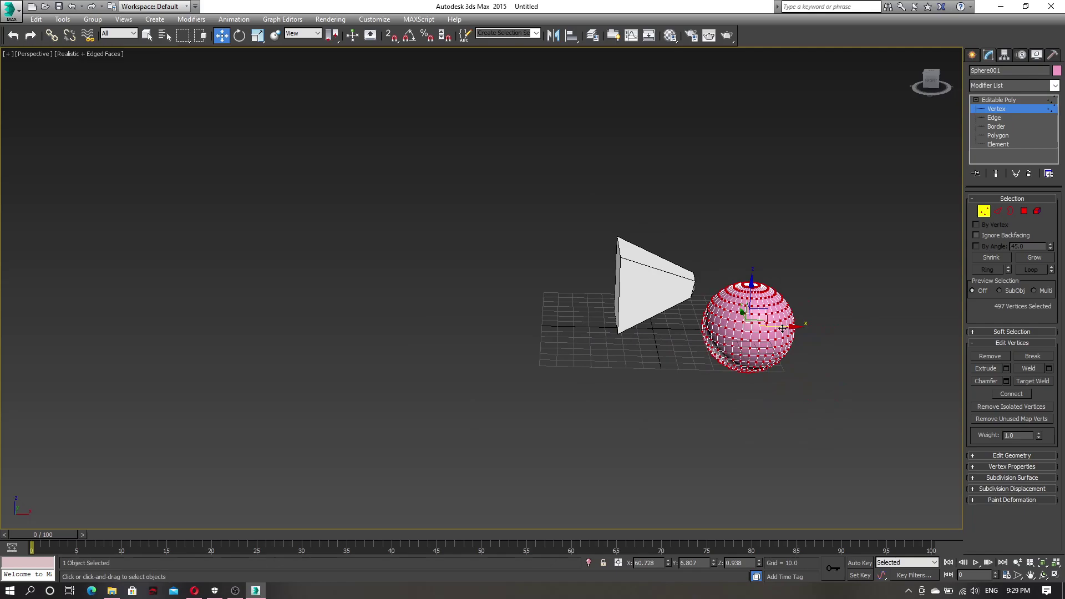
left_click(993, 109)
left_click(652, 267)
middle_click_drag(715, 285, 681, 290, "alt")
left_click(727, 352)
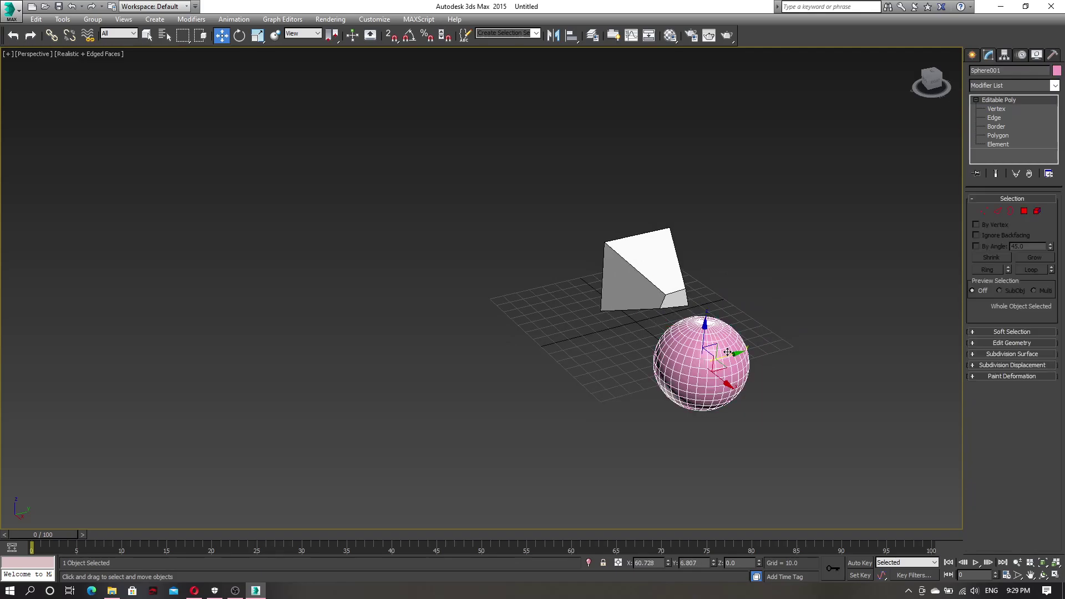
key("Delete")
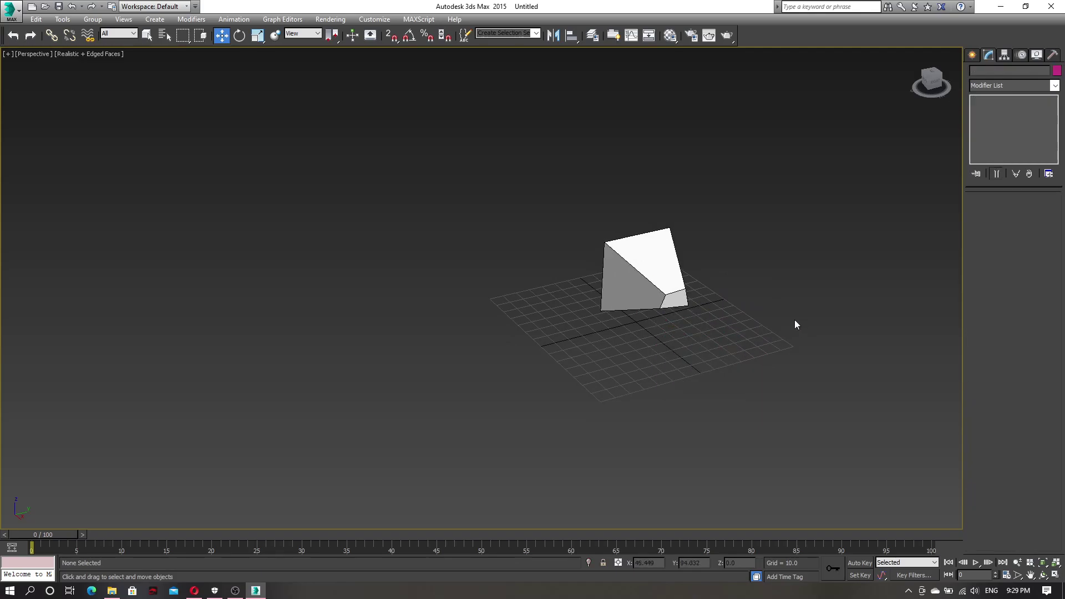
Step: Enter the white shape's vertex sub-object level and select the lower corner vertex of its small end face
left_click(641, 266)
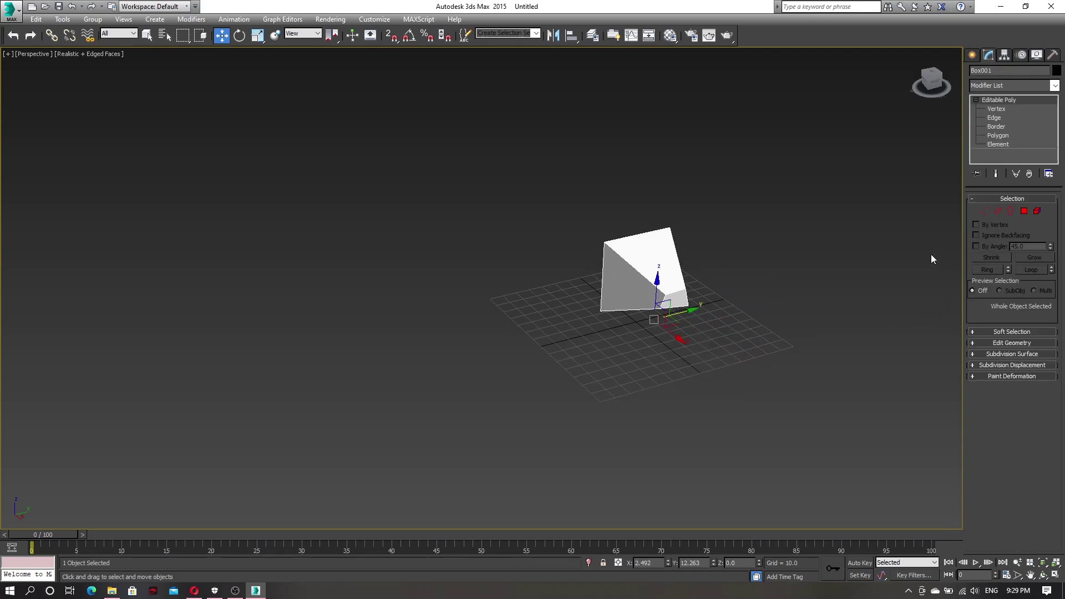
left_click(1002, 111)
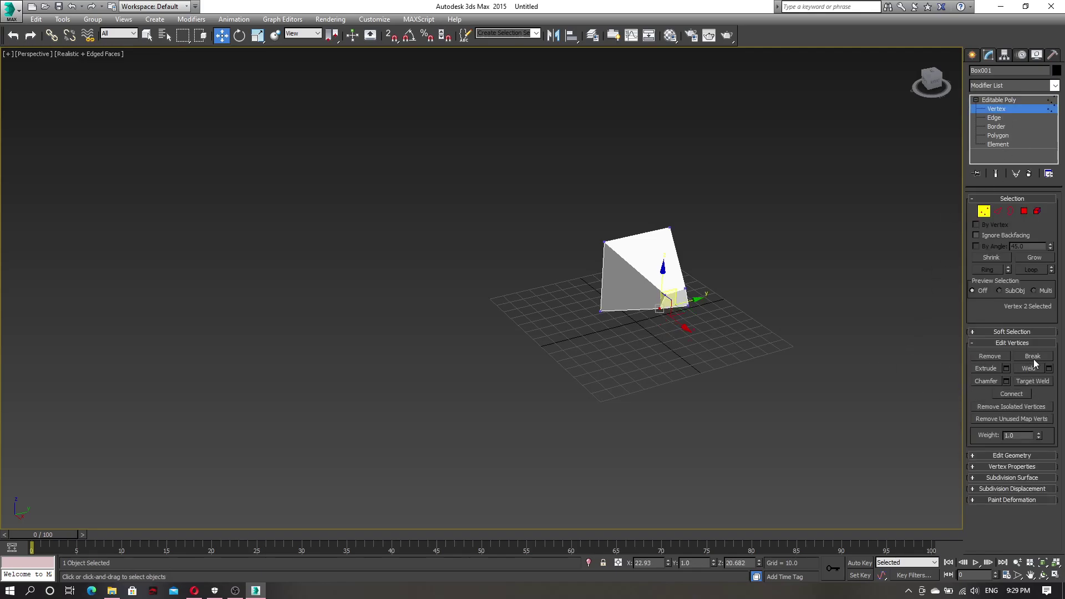
scroll(709, 354, "up", 3)
mouse_move(621, 291)
middle_mouse_down("alt")
mouse_move(624, 264)
mouse_move(604, 268)
mouse_move(673, 304)
mouse_move(641, 297)
middle_mouse_up("alt")
scroll(621, 308, "up", 2)
left_click_drag(700, 235, 692, 221)
middle_click_drag(692, 221, 757, 274, "alt")
left_click_drag(690, 215, 690, 216)
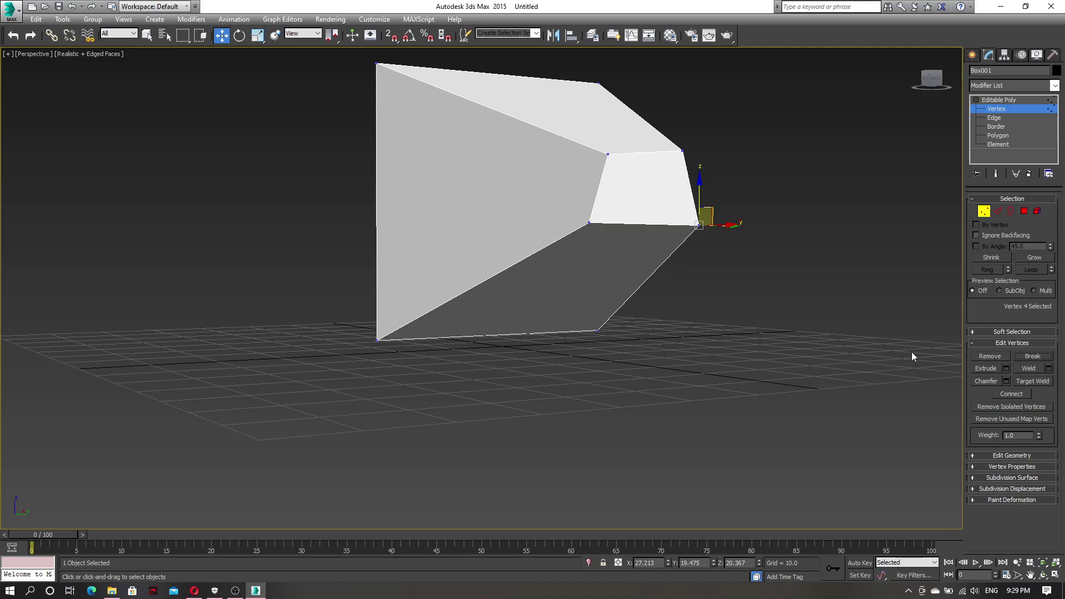
Step: Break the selected corner vertex into separate vertices and select one of them
middle_click_drag(764, 302, 693, 294, "alt")
left_click_drag(730, 260, 700, 284)
left_click_drag(624, 361, 625, 361)
middle_click_drag(943, 327, 707, 337, "alt")
left_click(623, 321)
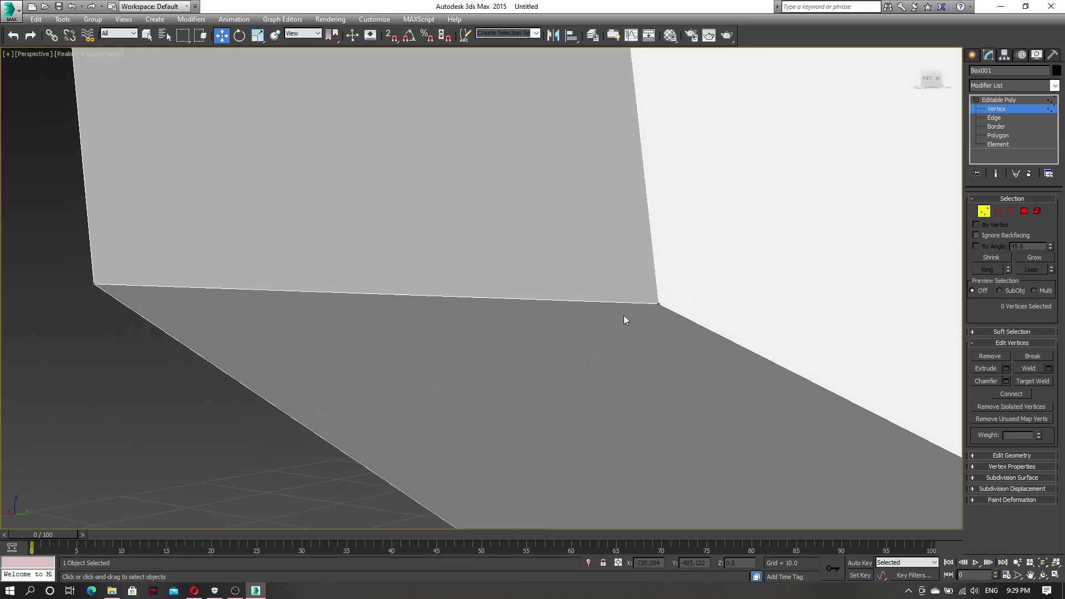
left_click(656, 303)
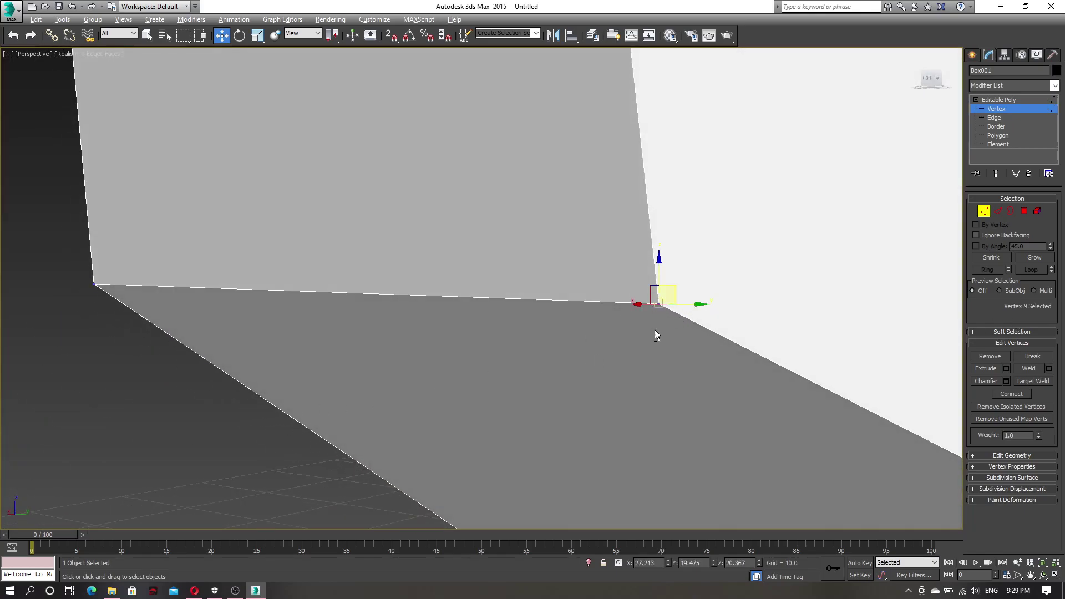
Step: Move two split vertices apart, one to about Y 19.27, Z 20.72 and the other to about Y 19.68, Z 20.62
middle_click_drag(654, 328, 677, 316, "alt")
left_click_drag(692, 306, 677, 305)
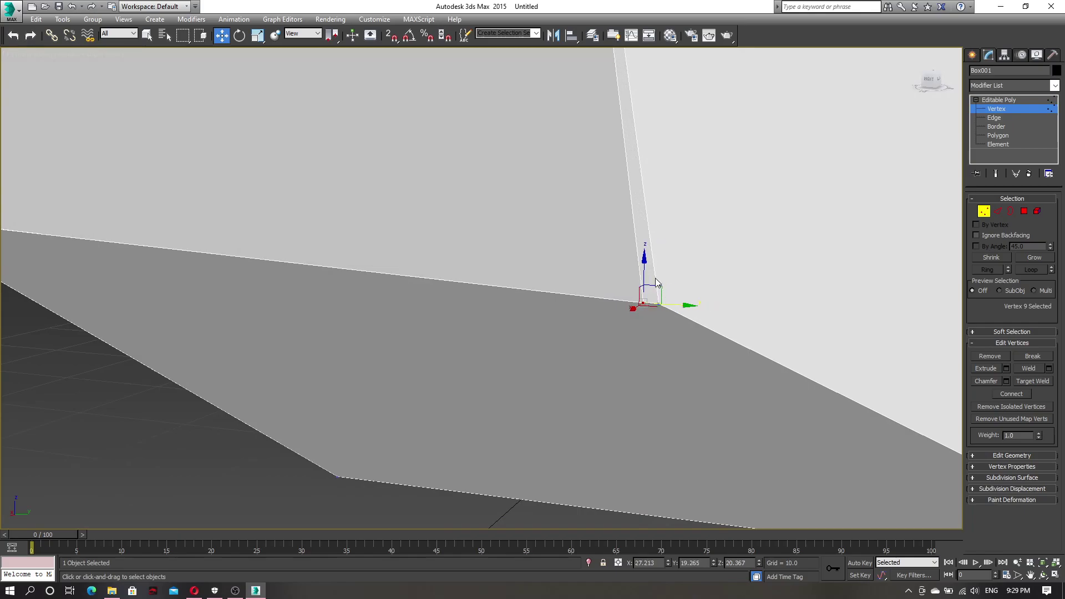
left_click_drag(641, 262, 642, 244)
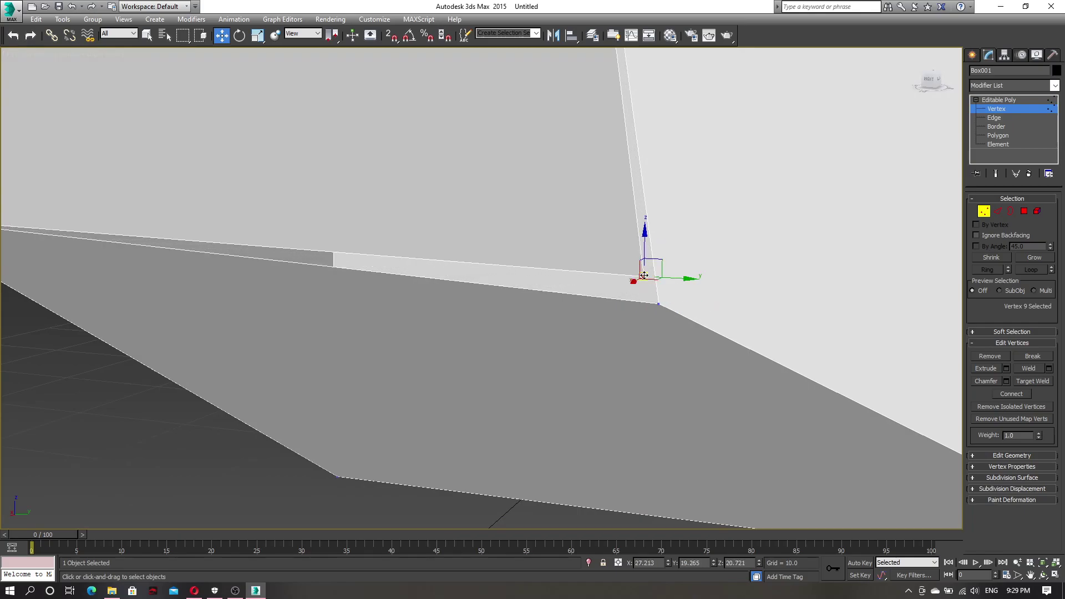
left_click(655, 306)
left_click_drag(657, 279, 658, 261)
left_click_drag(703, 286, 716, 286)
scroll(699, 323, "down", 1)
scroll(699, 323, "down", 2)
middle_click_drag(703, 333, 721, 304, "alt")
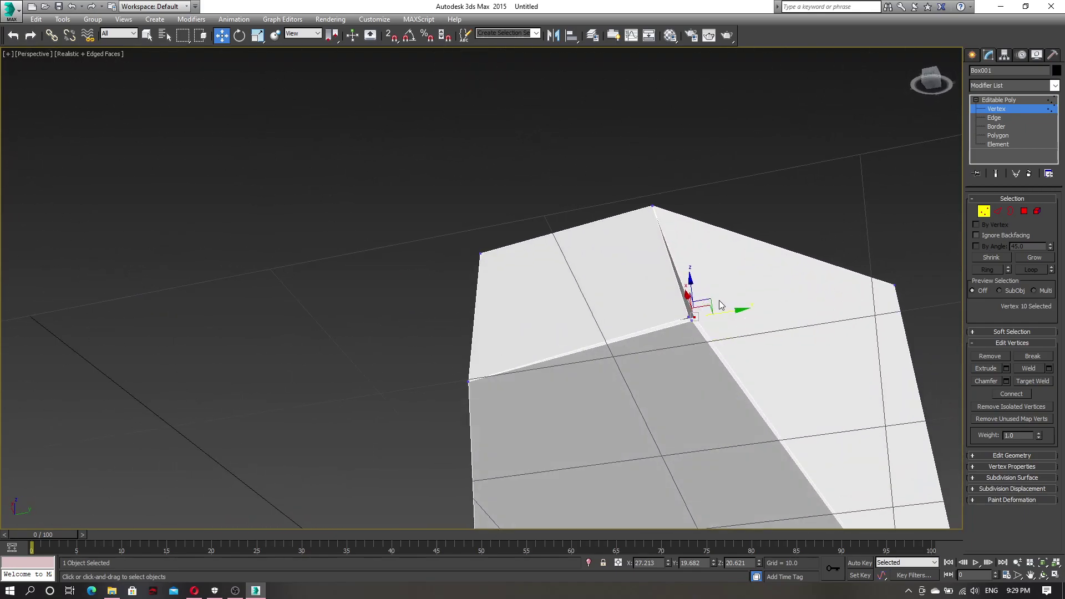
middle_click_drag(816, 257, 844, 259, "alt")
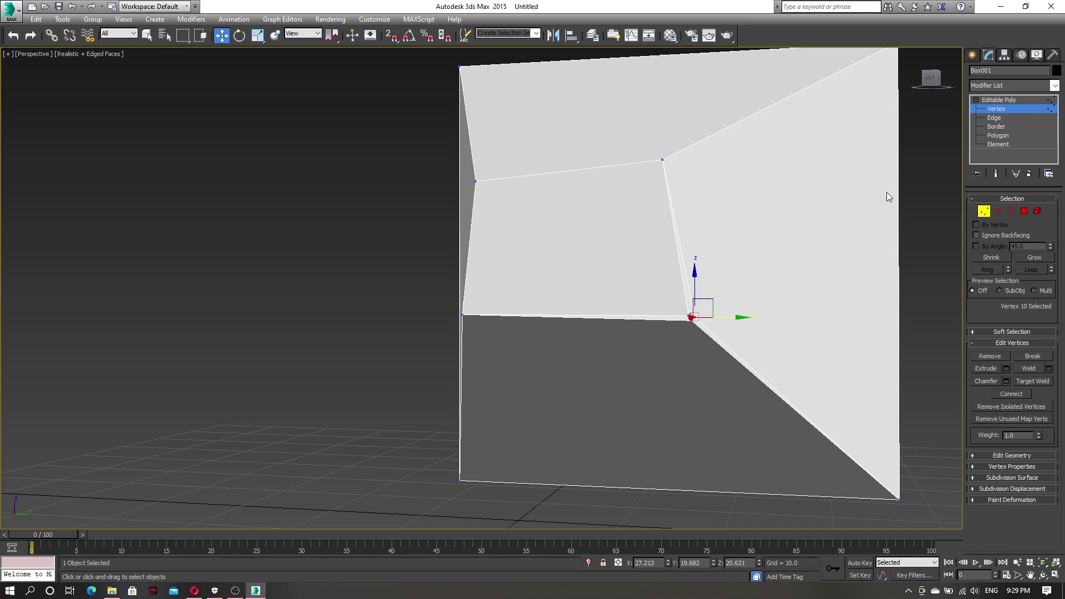
Step: Select the open border at the split corner in the Border sub-object level and examine the gap from several sides
left_click(985, 126)
middle_click_drag(610, 200, 688, 255, "alt")
scroll(719, 287, "down", 3)
left_click_drag(526, 211, 424, 93)
middle_click_drag(699, 250, 631, 296, "alt")
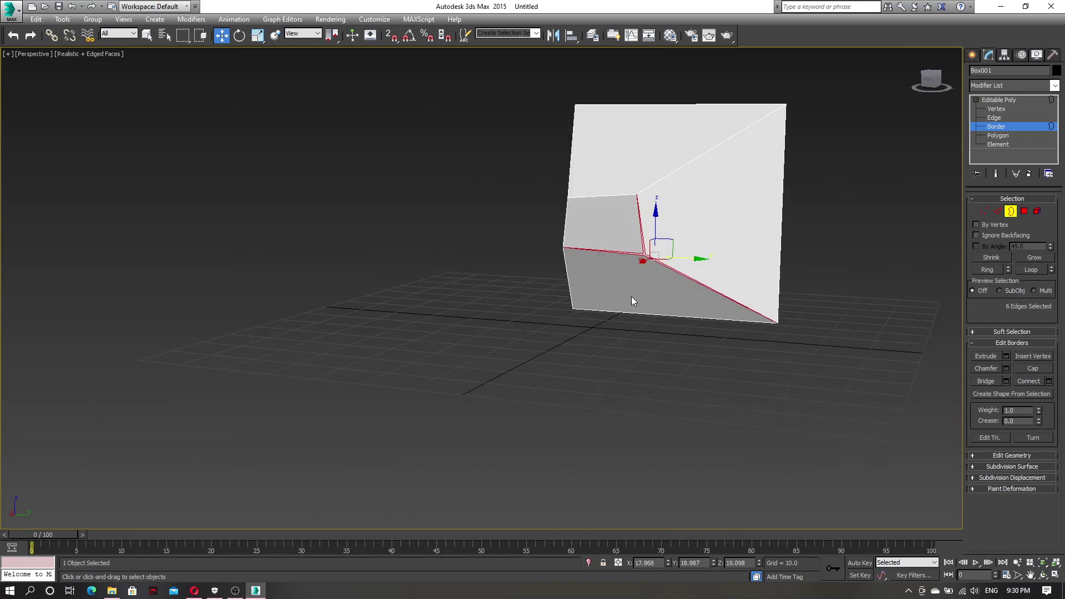
scroll(648, 267, "up", 3)
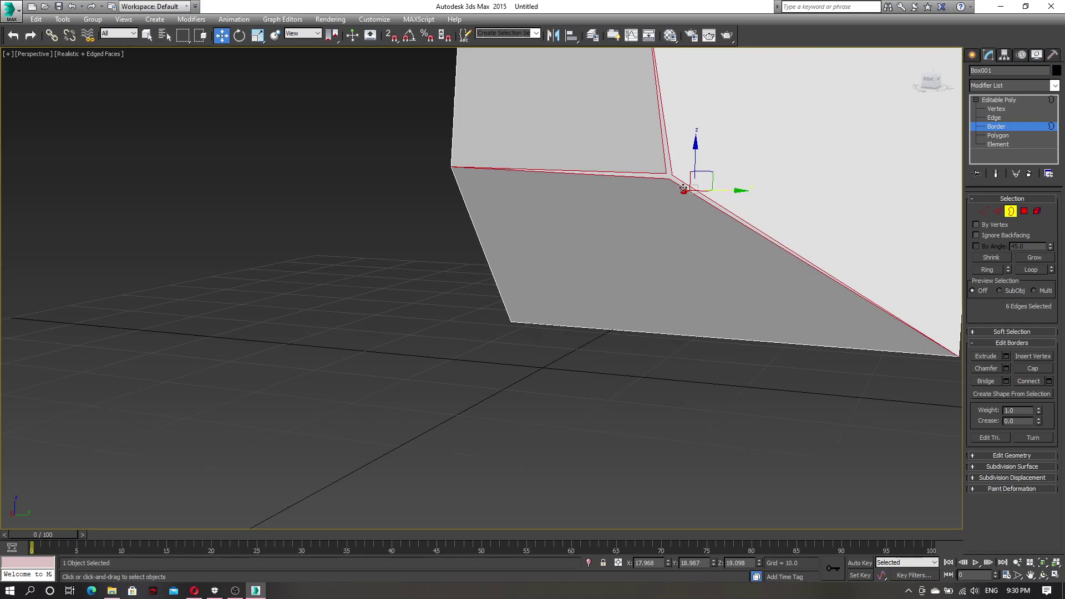
middle_click_drag(671, 177, 610, 244, "alt")
middle_click_drag(543, 298, 568, 316, "alt")
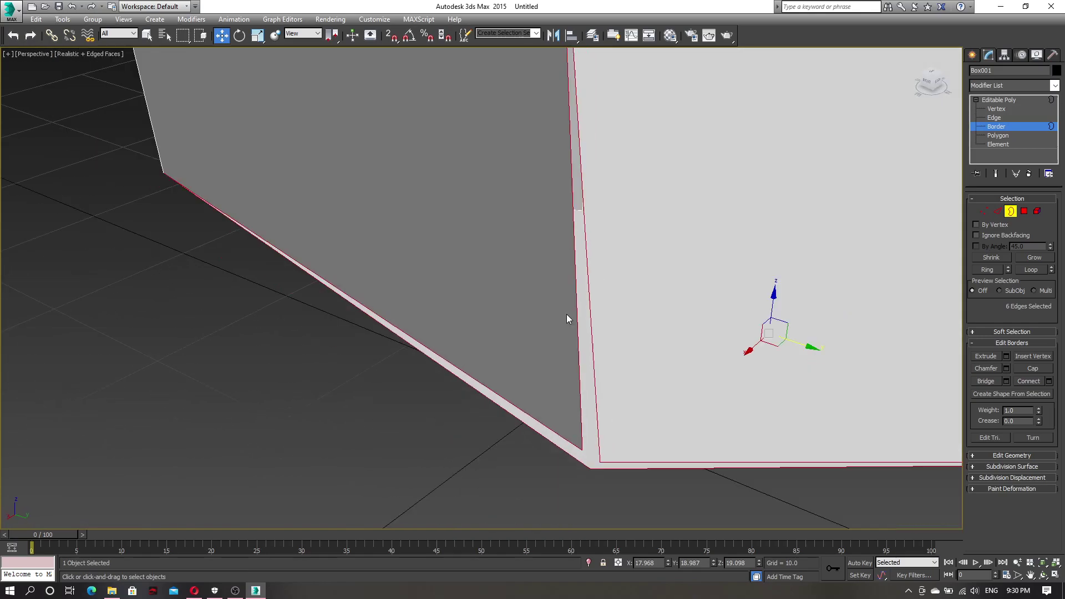
middle_click_drag(594, 380, 605, 378)
scroll(614, 364, "down", 4)
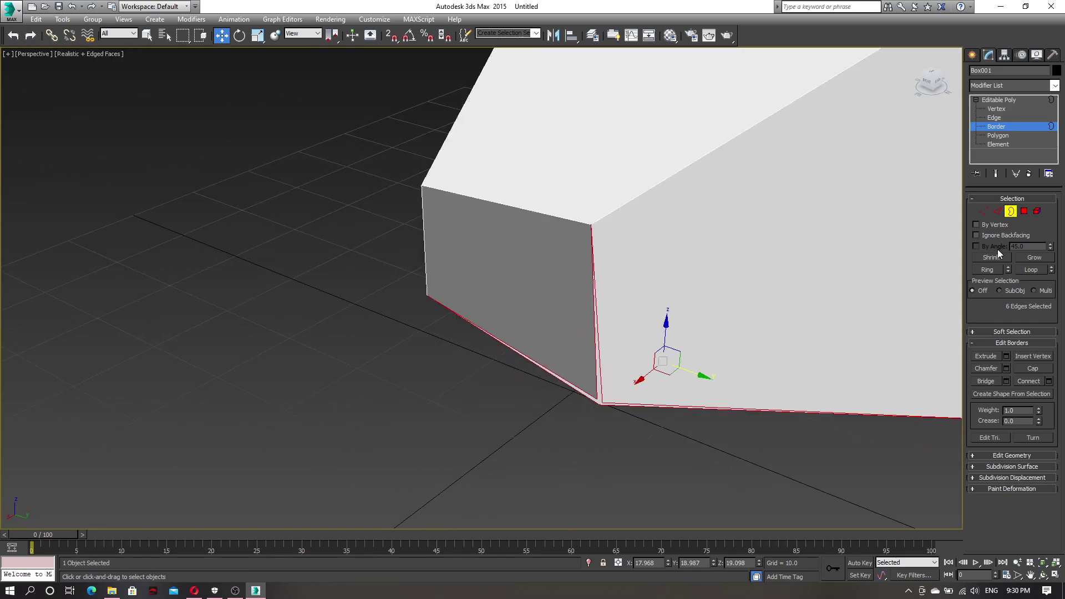
middle_click_drag(868, 344, 830, 321, "alt")
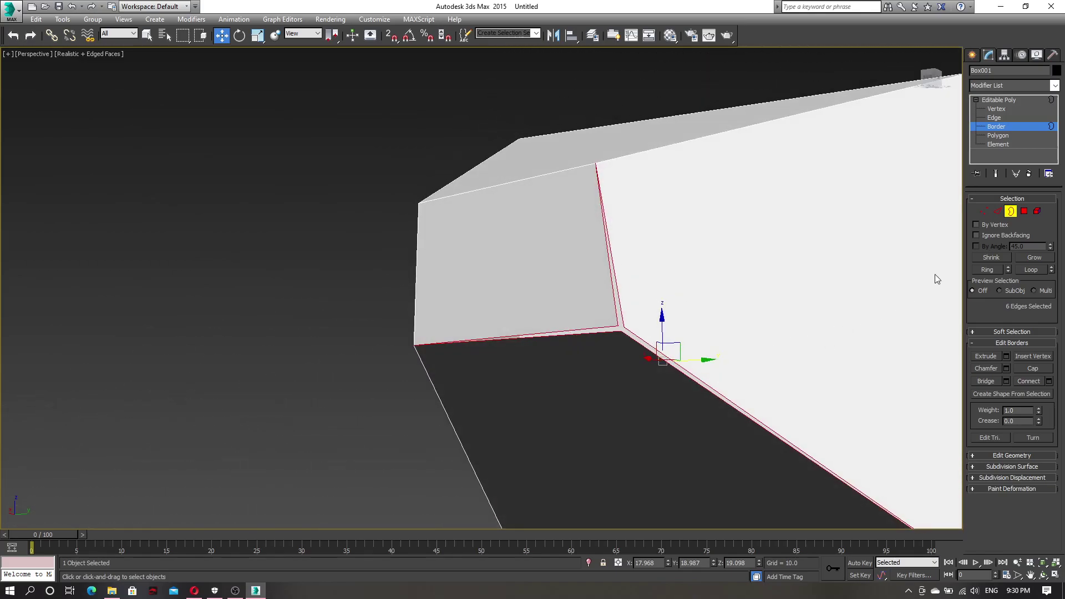
key("shift+z")
key("shift+z")
Step: Return to the vertex sub-object level, window-select the three split corner vertices and weld them with a threshold of 10.728
left_click(1005, 108)
middle_click_drag(841, 283, 868, 267, "alt")
left_click_drag(835, 338, 715, 430)
middle_click_drag(774, 398, 817, 424, "alt")
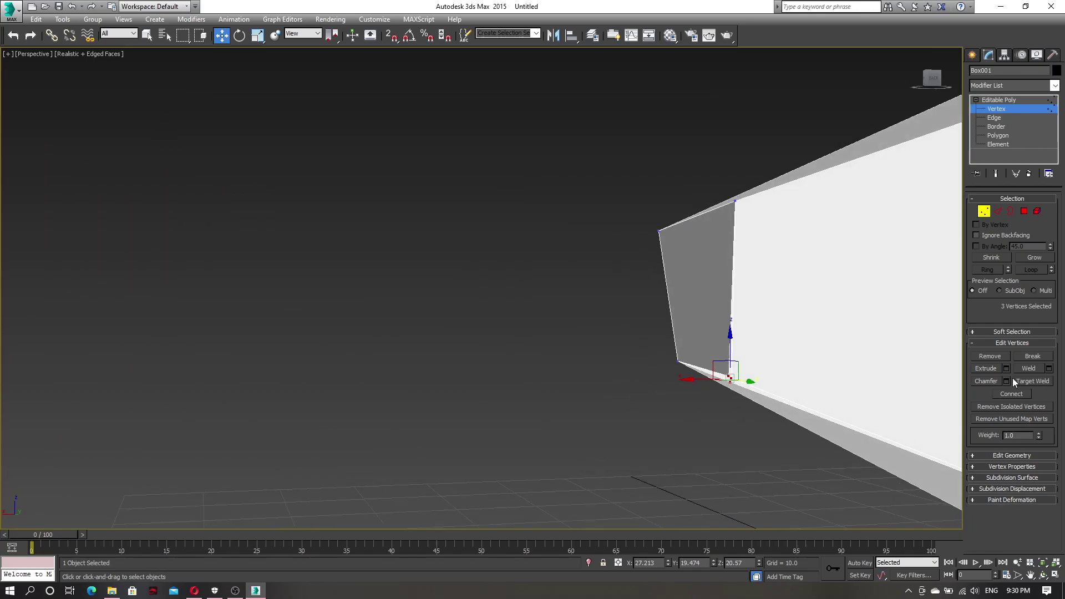
left_click(1048, 369)
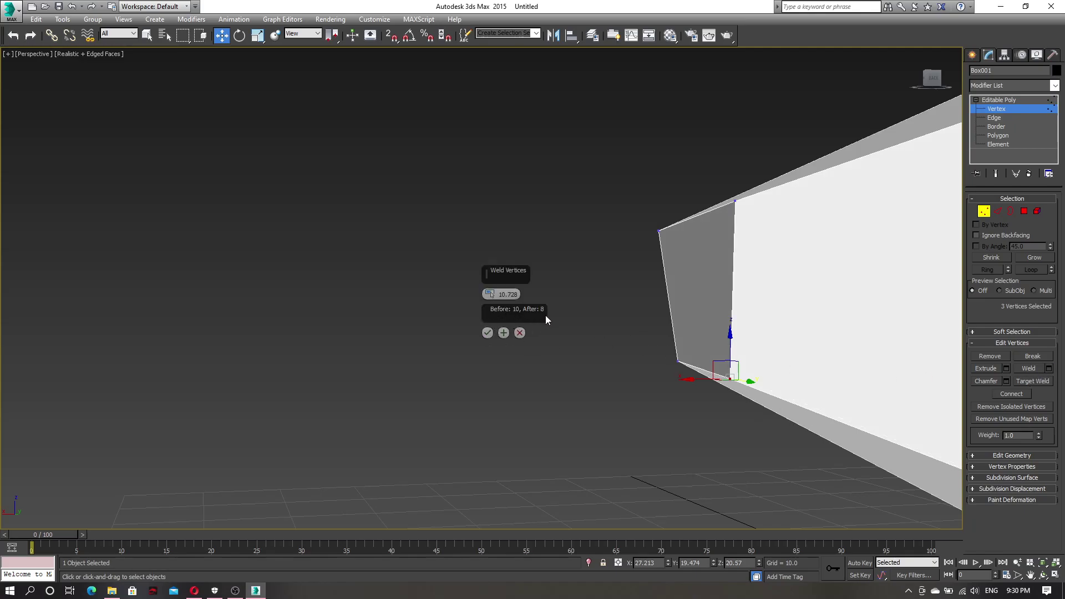
left_click(487, 333)
middle_click_drag(681, 359, 797, 347, "alt")
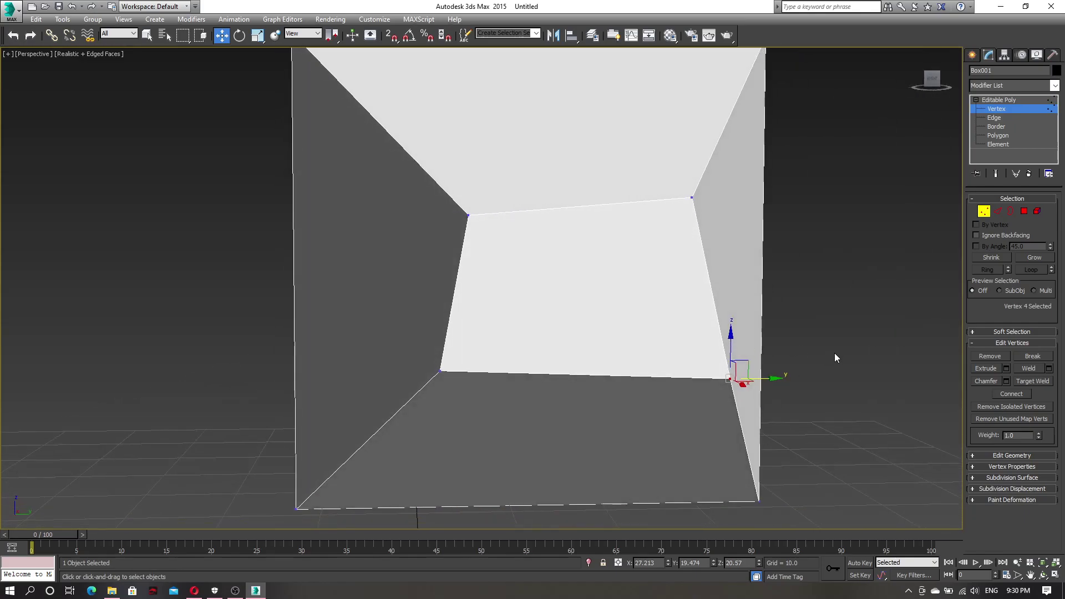
Step: Preview extruding the welded corner vertex with a height of 10 and a width of 3, and discard the extrusion
left_click(1007, 368)
middle_click_drag(887, 361, 821, 320, "alt")
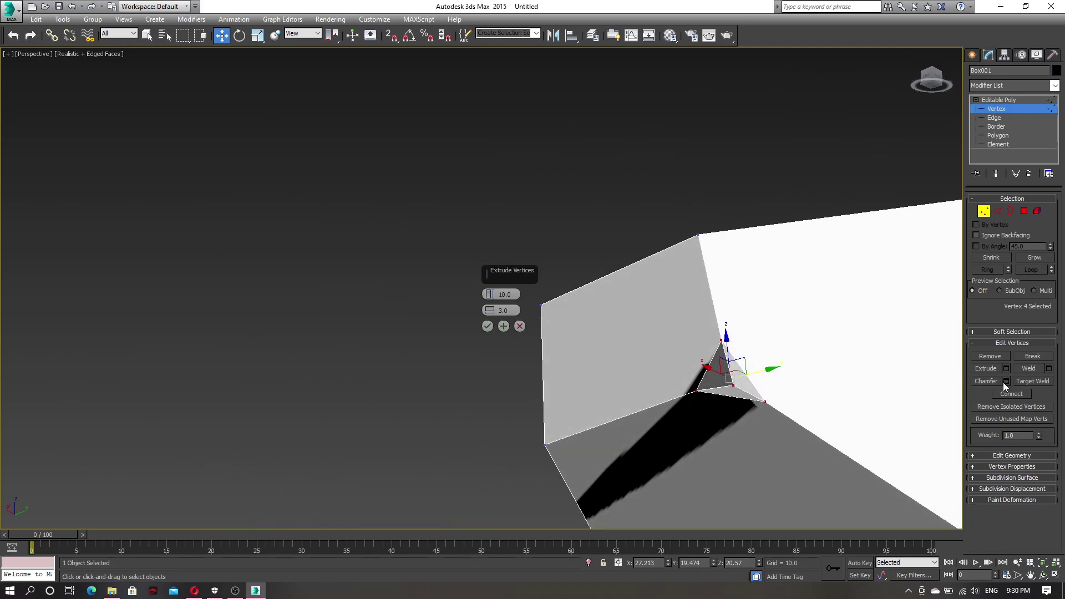
middle_click_drag(875, 386, 863, 418, "alt")
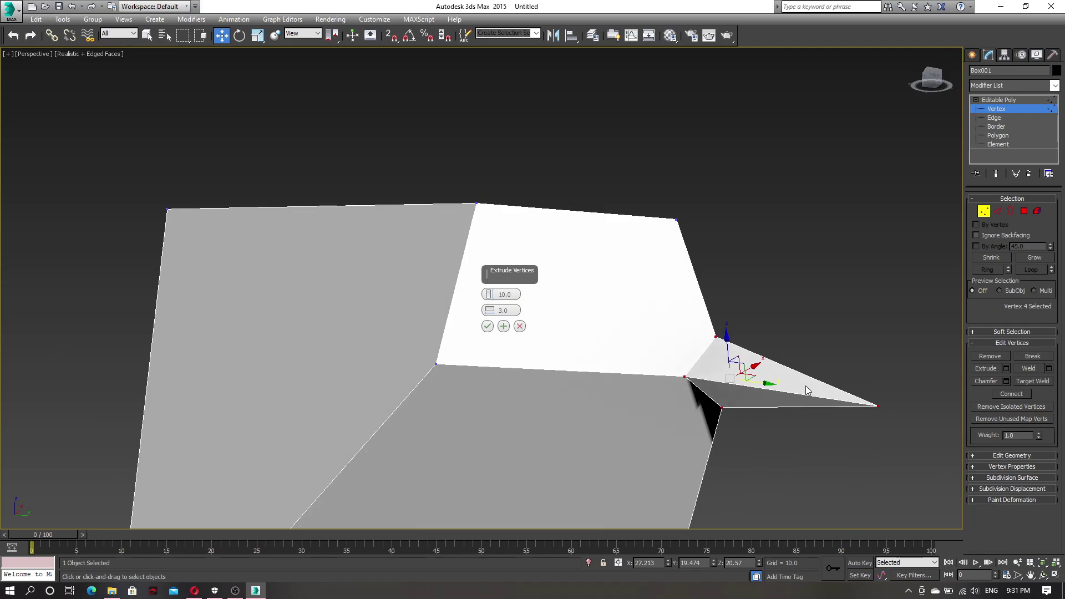
left_click(520, 326)
middle_click_drag(909, 395, 882, 386, "alt")
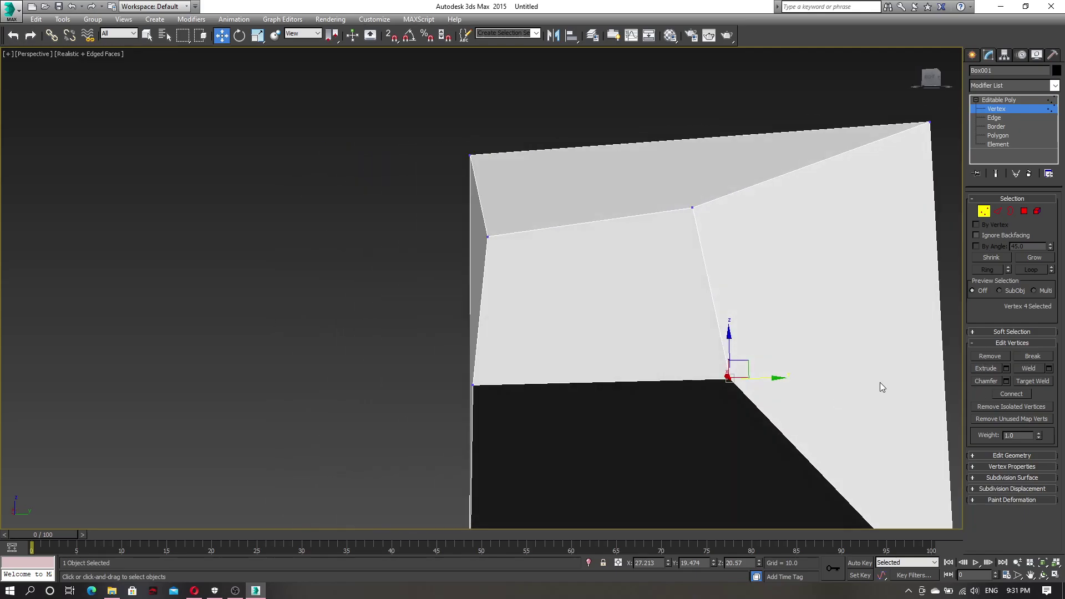
Step: Try Remove on the selected corner vertex twice, undoing the removal each time
left_click(987, 356)
scroll(820, 370, "down", 5)
middle_click_drag(818, 369, 879, 364, "alt")
key("ctrl+z")
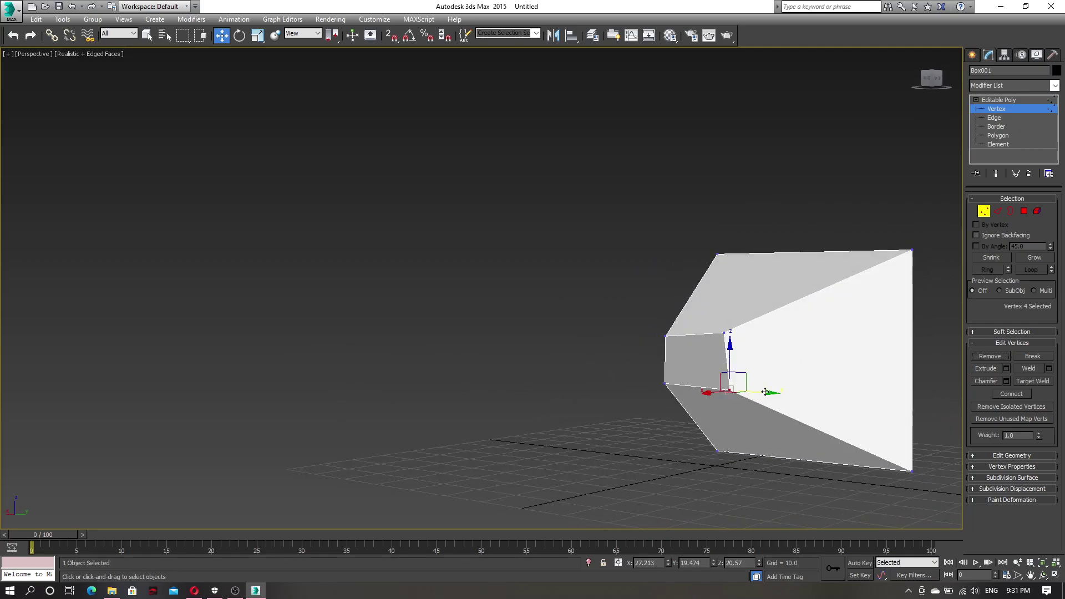
scroll(743, 408, "up", 3)
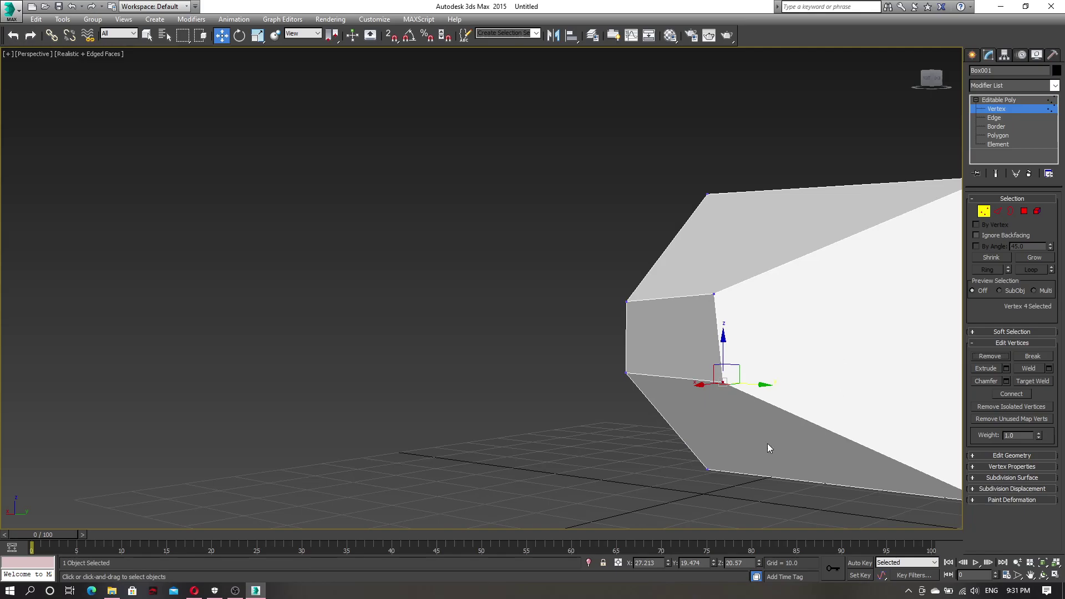
left_click(993, 355)
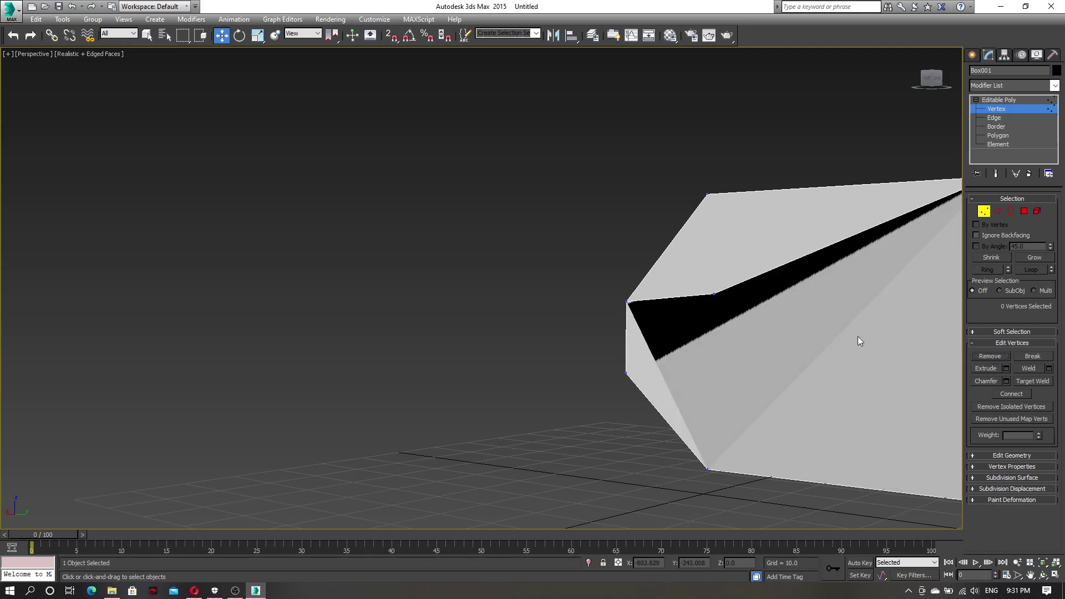
key("ctrl+z")
middle_click_drag(766, 352, 816, 360, "alt")
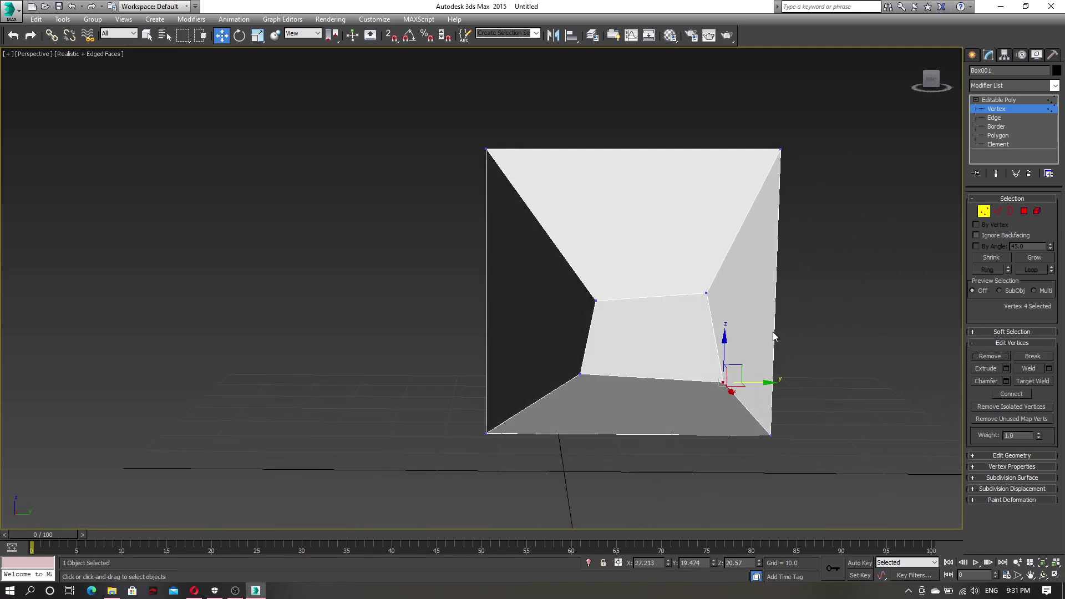
Step: Select an upper corner vertex of the small end face and move it to line it up with the face's other corners
middle_click_drag(778, 320, 804, 338, "alt")
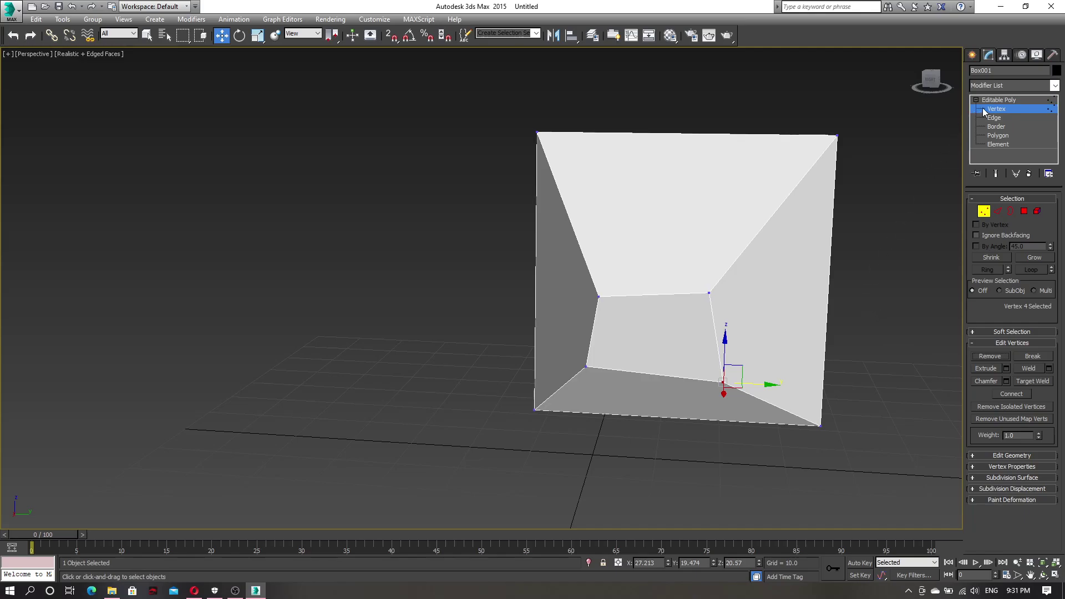
middle_click_drag(793, 283, 711, 272, "alt")
left_click(725, 286, "ctrl")
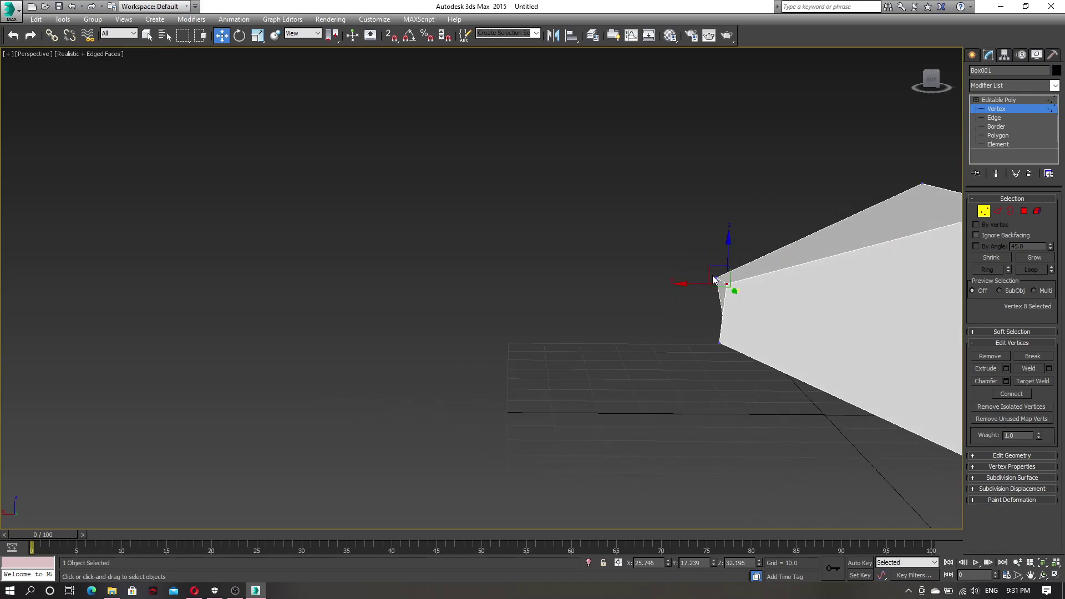
left_click_drag(711, 271, 715, 284)
middle_click_drag(714, 284, 777, 375, "alt")
left_click(722, 304)
left_click_drag(742, 322, 764, 306)
left_click(722, 293)
Step: Select the lower corner vertex of the small end face and reposition it beneath the upper corner
middle_click_drag(763, 306, 835, 266, "alt")
middle_click_drag(727, 316, 671, 314, "alt")
left_click_drag(671, 314, 709, 306)
middle_click_drag(708, 307, 733, 303, "alt")
left_click_drag(735, 296, 722, 314, "ctrl")
middle_click_drag(726, 302, 684, 316, "alt")
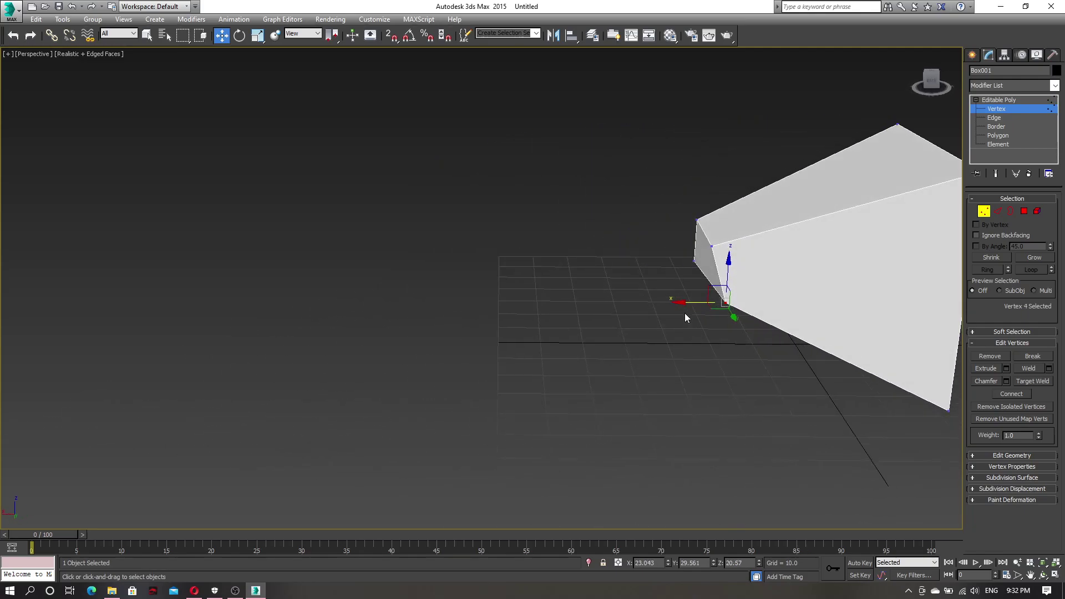
Step: Slide that lower corner vertex along X, and lower the opposite bottom vertex to square up the small end face
left_click_drag(690, 302, 680, 304)
middle_click_drag(680, 304, 728, 303, "alt")
left_click_drag(734, 300, 715, 300)
mouse_move(594, 288)
left_mouse_down()
mouse_move(577, 295)
mouse_move(591, 297)
left_mouse_up()
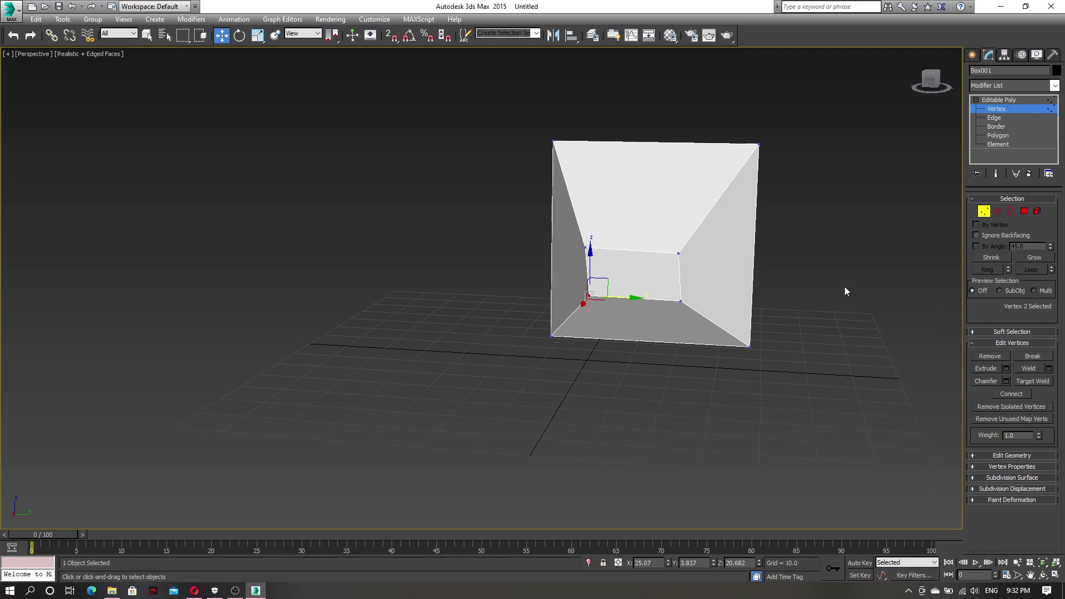
middle_click_drag(675, 324, 801, 308, "alt")
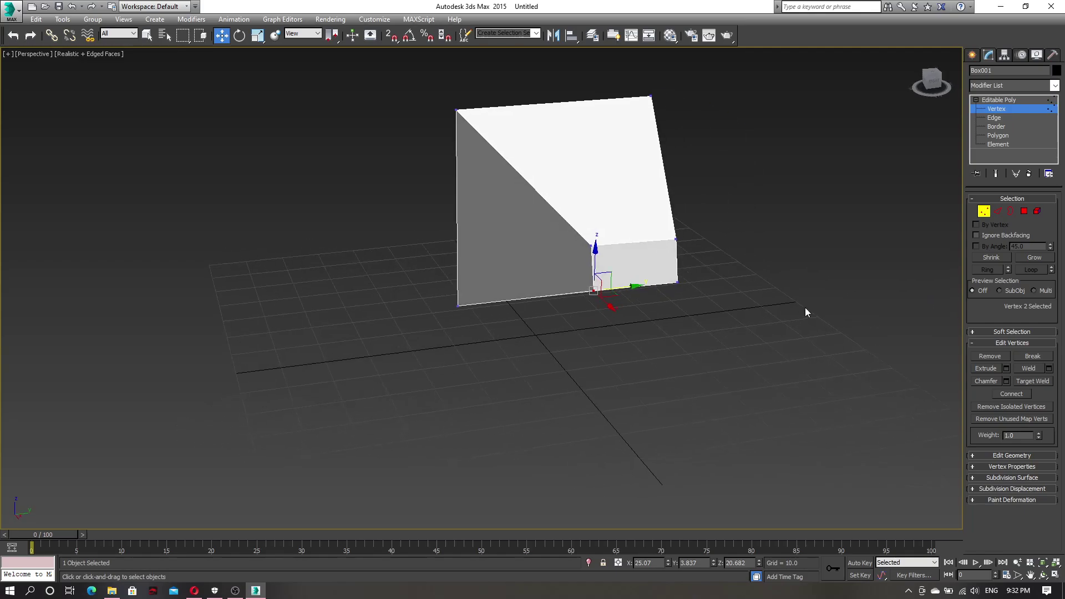
Step: Select the sloping upper side edge in the Edge sub-object level and turn it into a vertex selection with Convert to Vertex
left_click(997, 212)
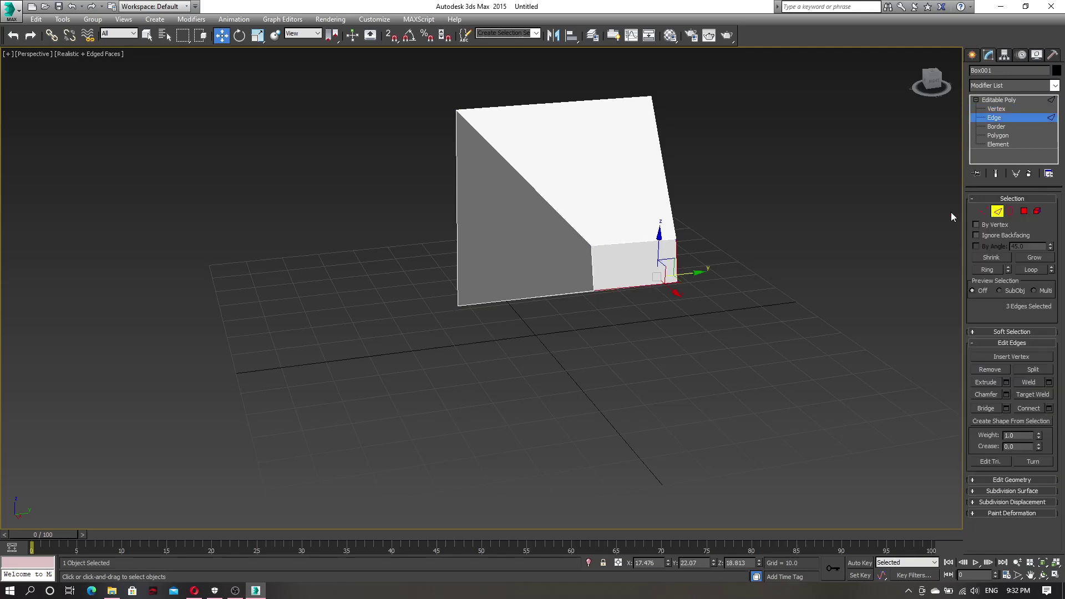
left_click(563, 215)
middle_click_drag(563, 217, 594, 243, "alt")
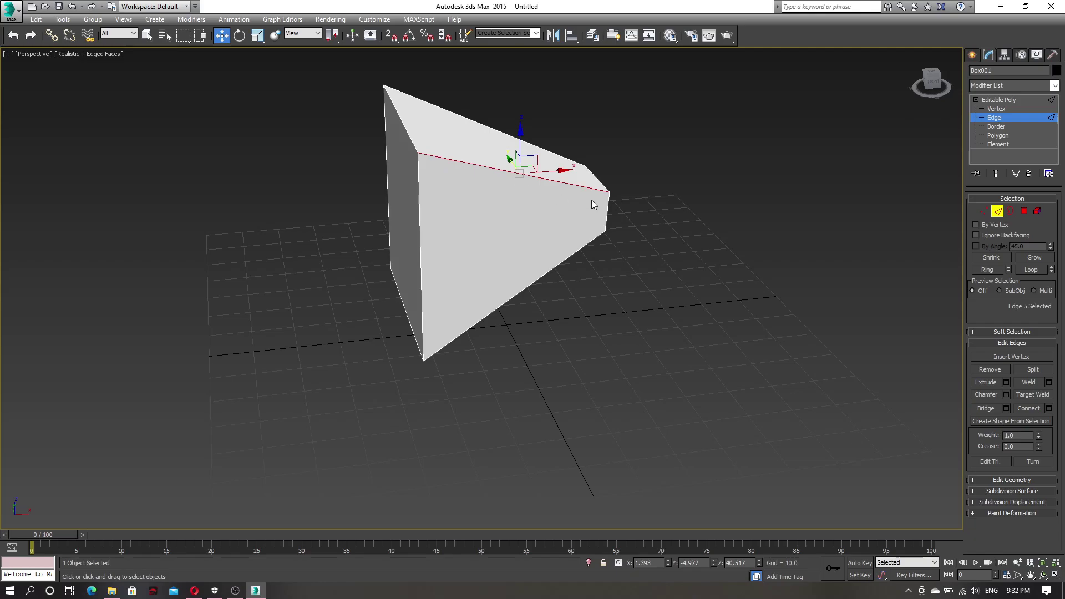
scroll(475, 196, "up", 3)
middle_click_drag(478, 165, 507, 214, "alt")
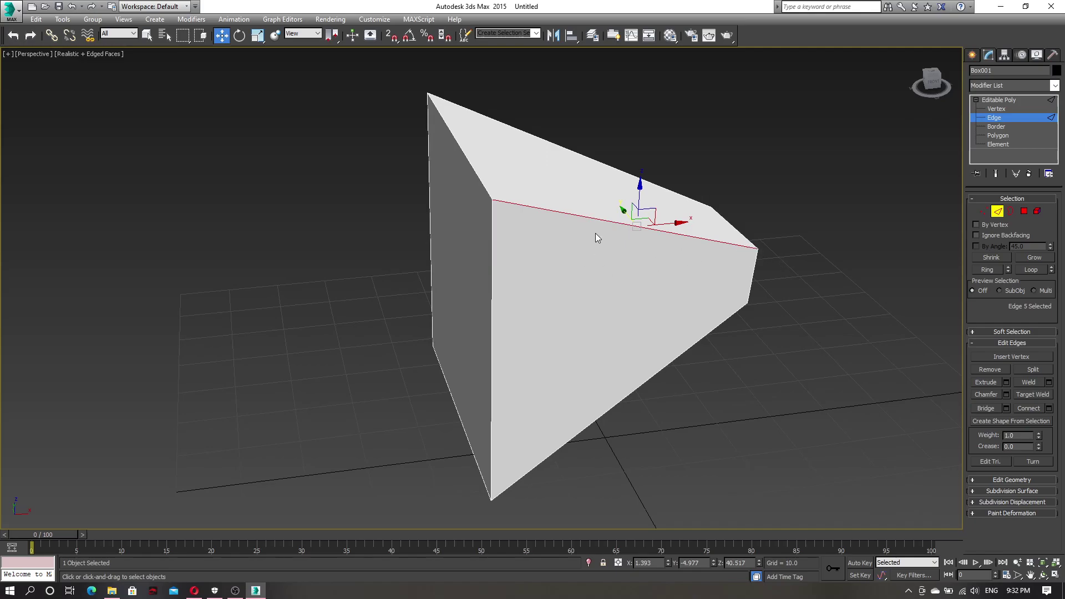
right_click(600, 216)
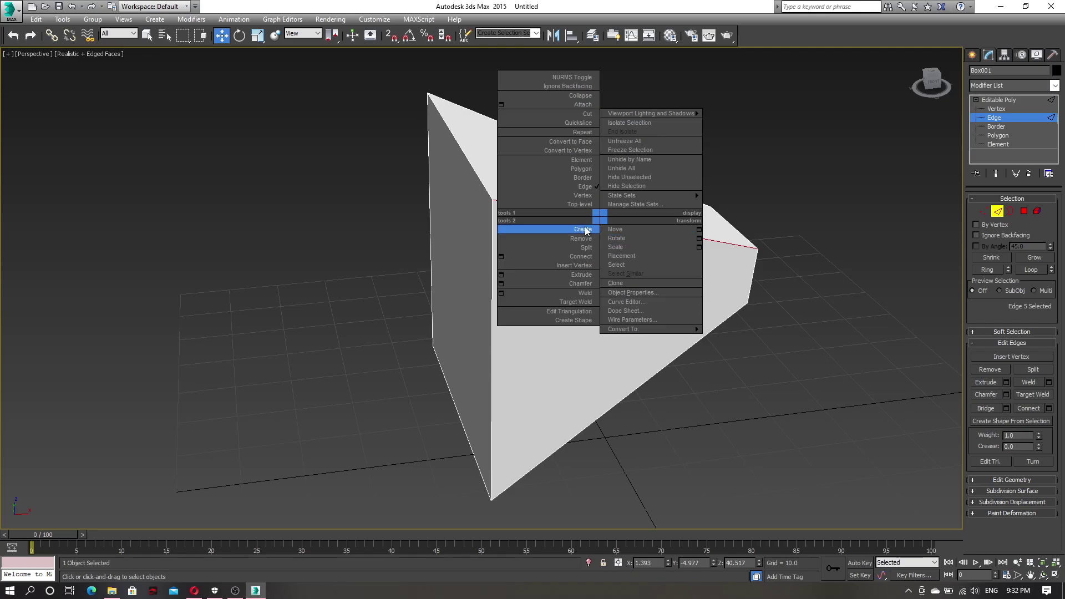
left_click(582, 151)
middle_click_drag(623, 248, 583, 257, "alt")
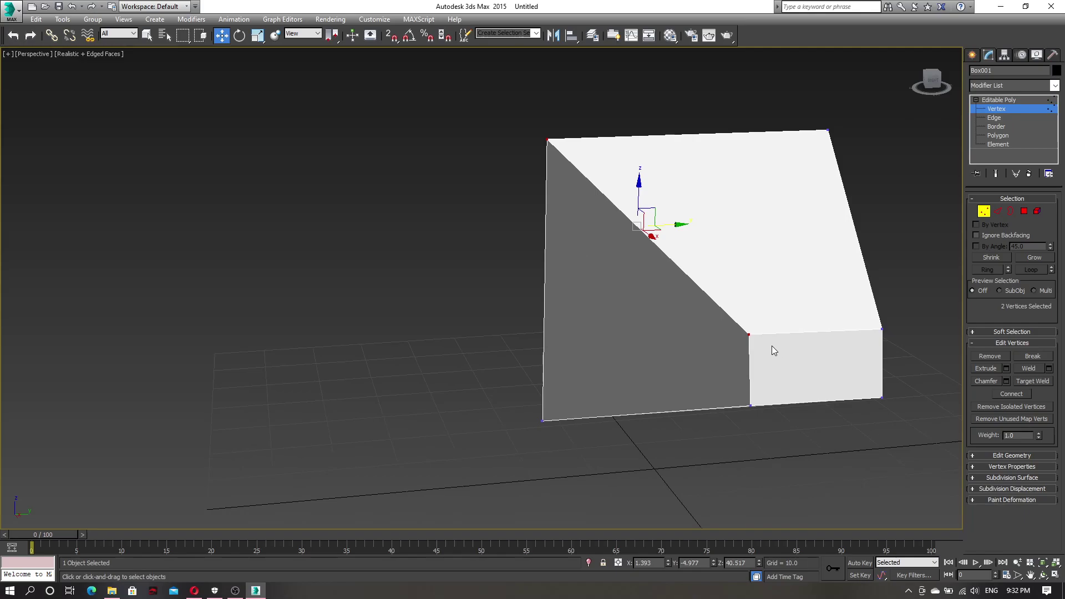
middle_click_drag(715, 320, 682, 289, "alt")
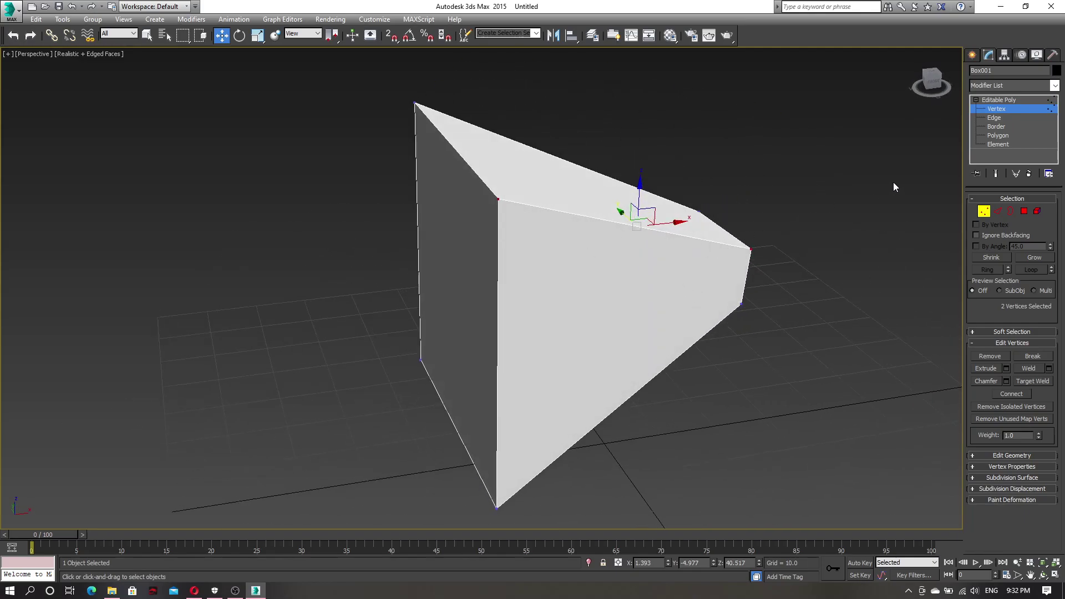
Step: Alternate between the Edge and Vertex levels to compare the sloping edge's selection with its two end vertices
left_click(994, 118)
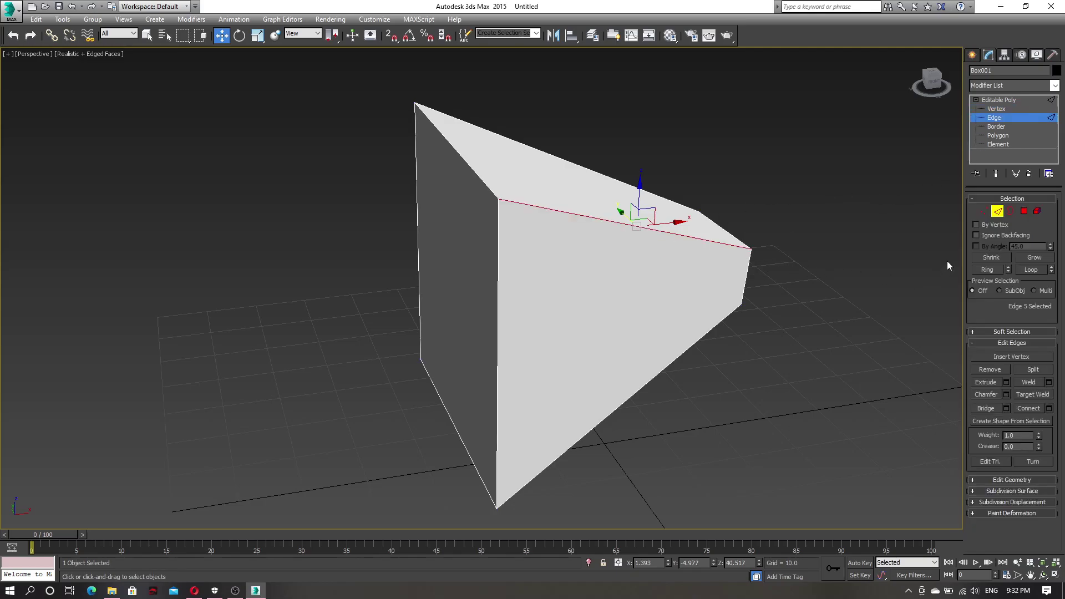
left_click(984, 211)
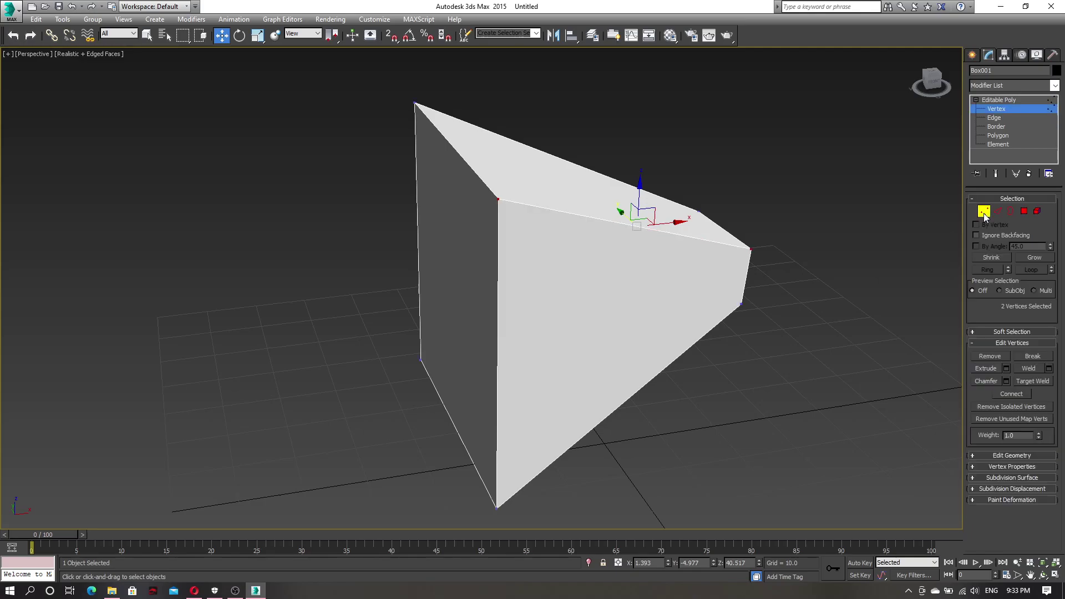
middle_click_drag(884, 233, 786, 224, "alt")
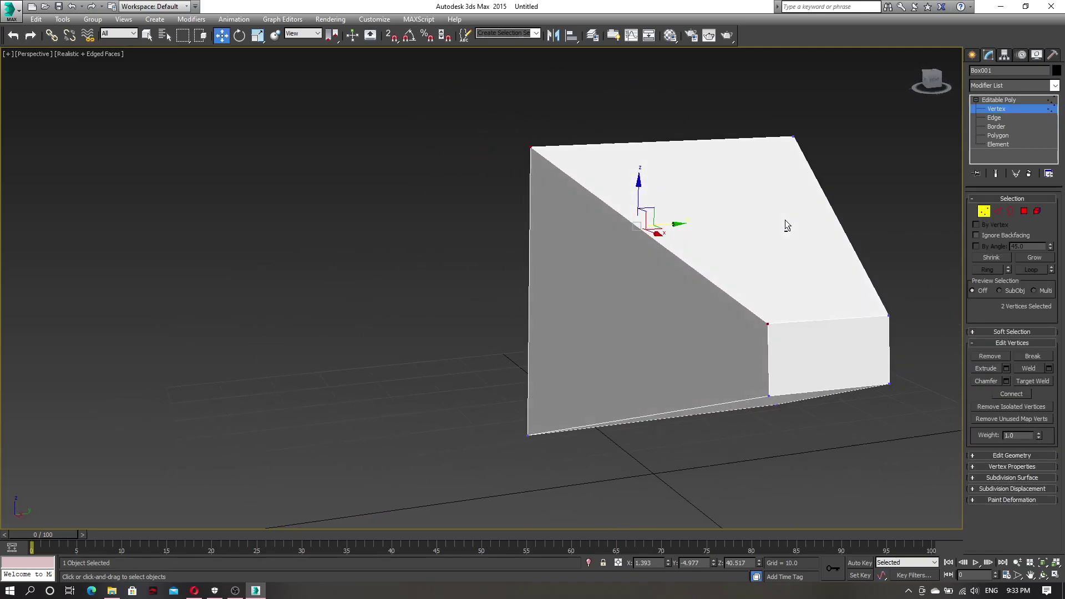
left_click(997, 211)
middle_click_drag(796, 233, 1001, 234, "alt")
left_click(983, 212)
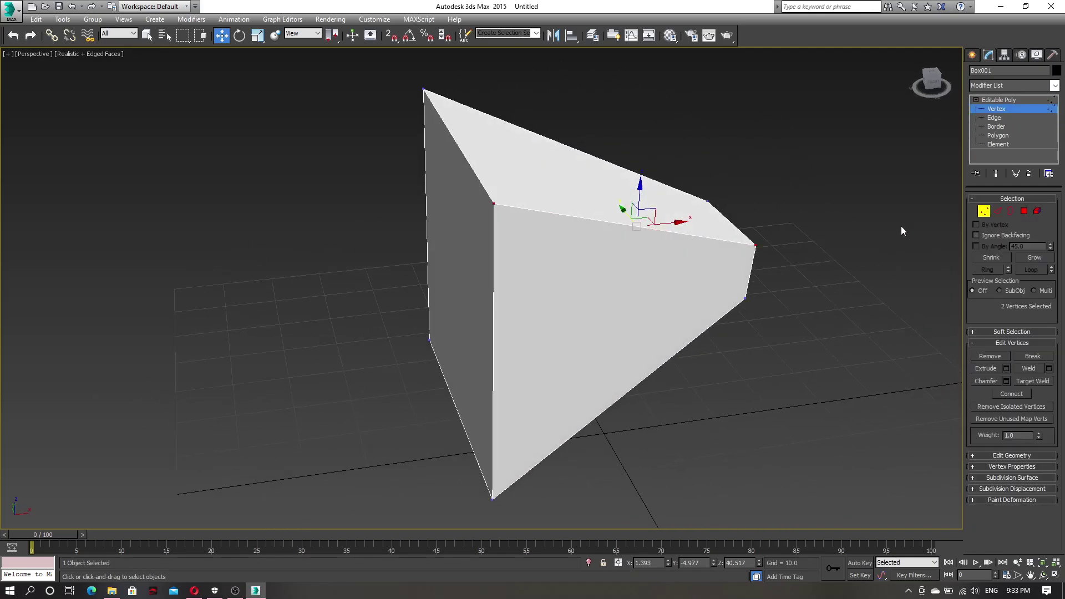
Step: Clear the vertex selection and switch between the Edge and Vertex levels to compare their separate stored selections
left_click(842, 209)
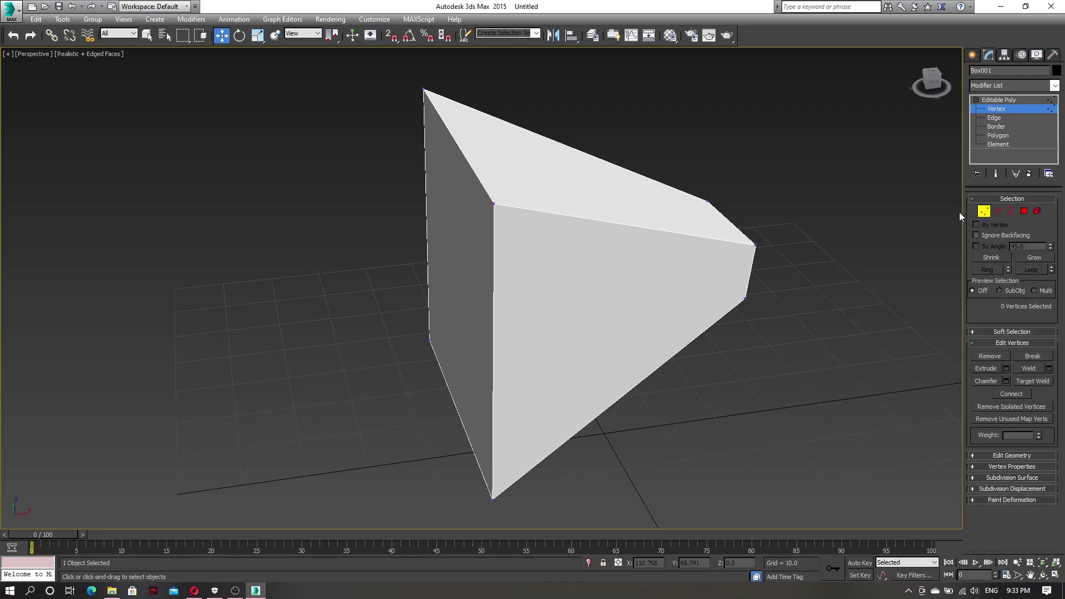
left_click(999, 118)
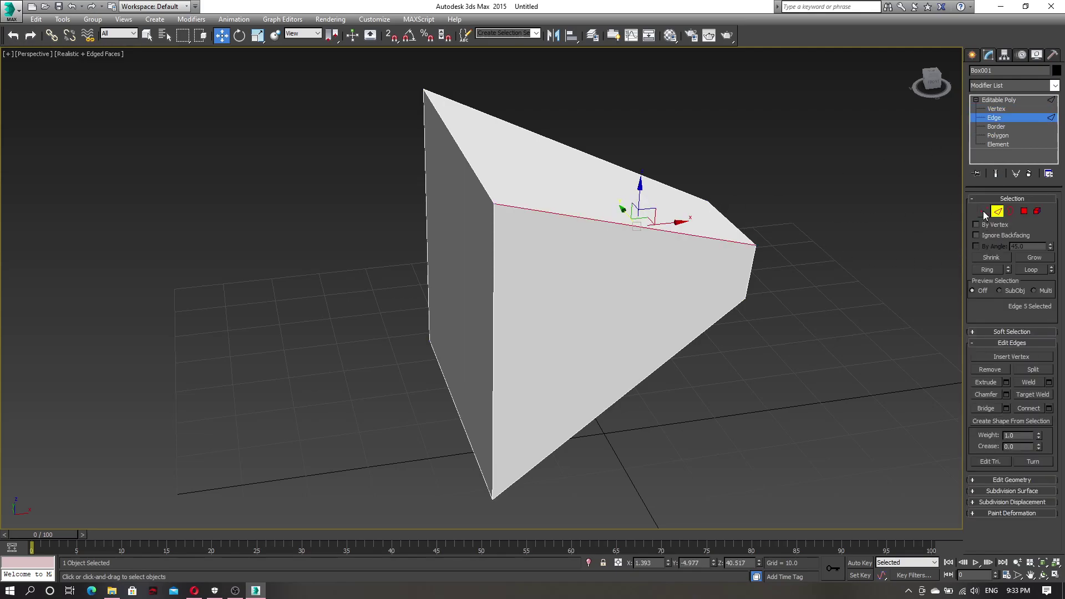
left_click(983, 210)
middle_click_drag(854, 245, 760, 248, "alt")
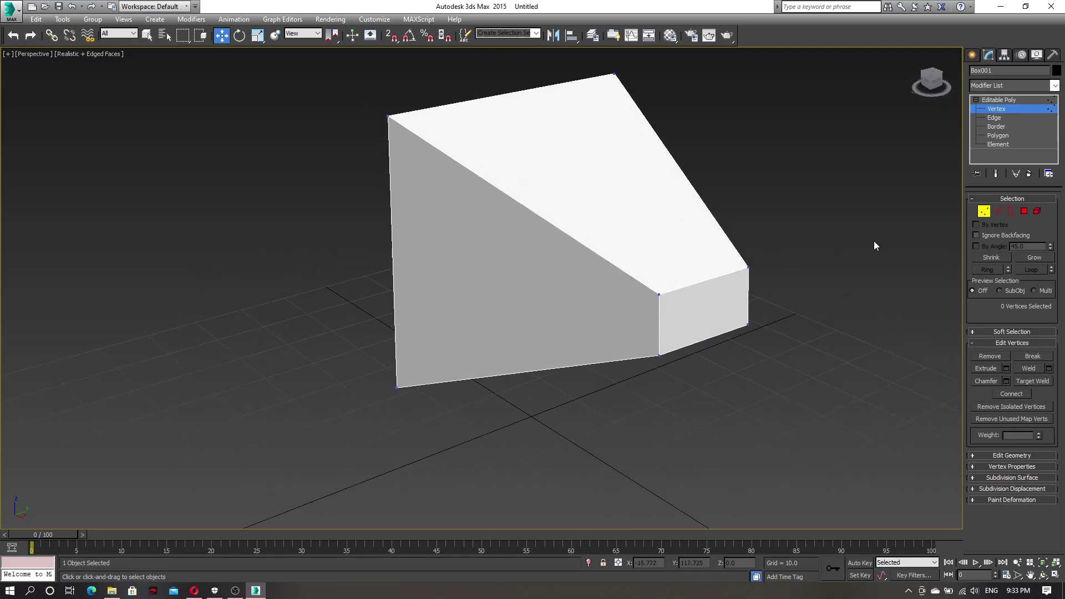
Step: Select the upper edge of the small end face and convert it to a selection of its two vertices
left_click(995, 119)
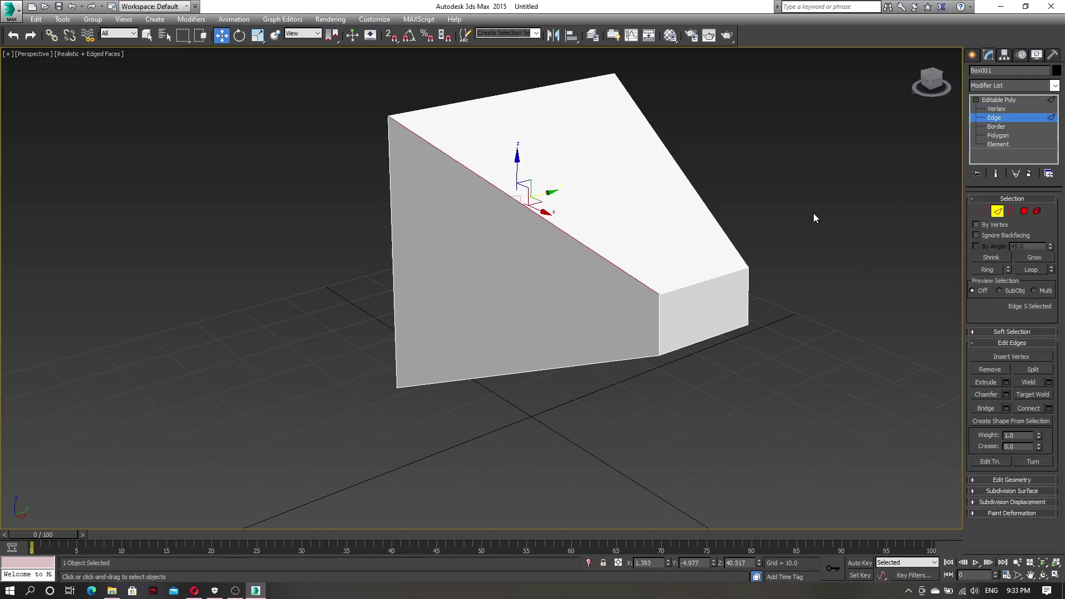
left_click(783, 273)
left_click(684, 285)
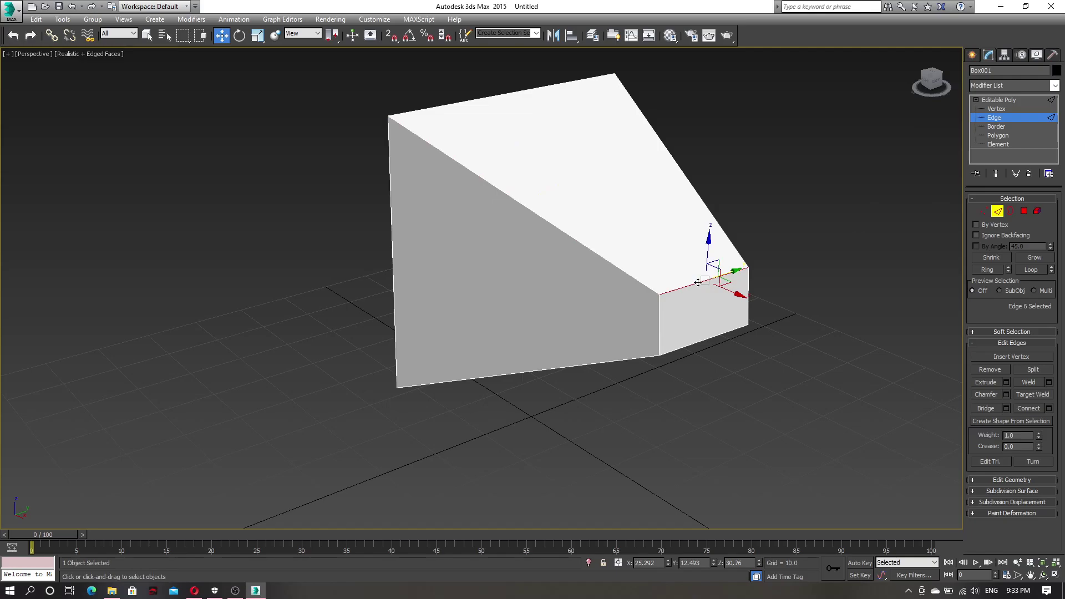
left_click(983, 212)
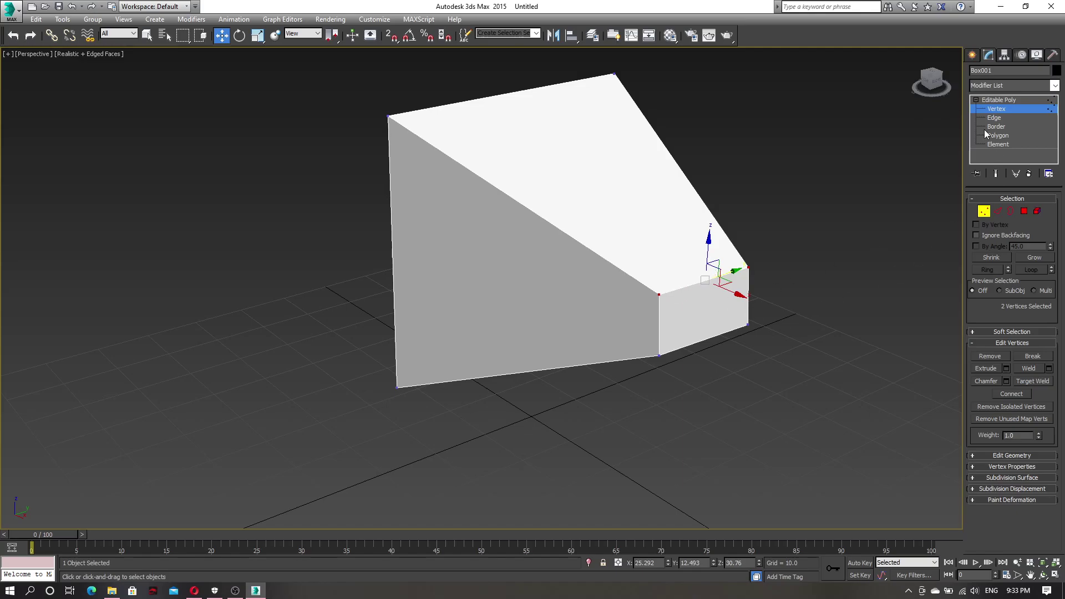
Step: Select the three edges meeting at the end face's upper corner and carry the selection over to the Vertex level
left_click(996, 118)
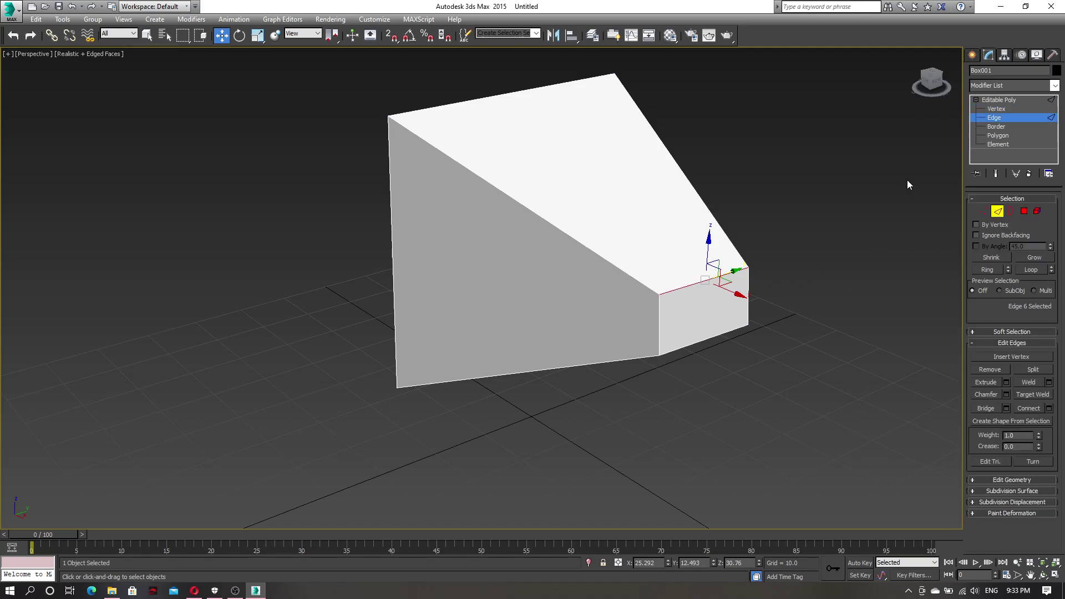
left_click(577, 239)
left_click(660, 310, "ctrl")
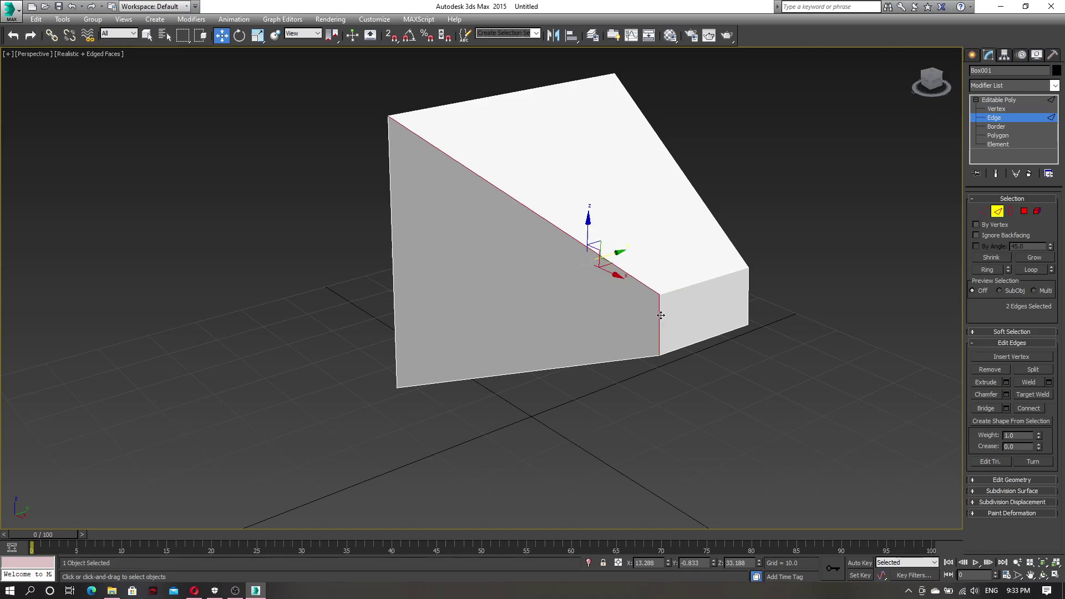
left_click(686, 286, "ctrl")
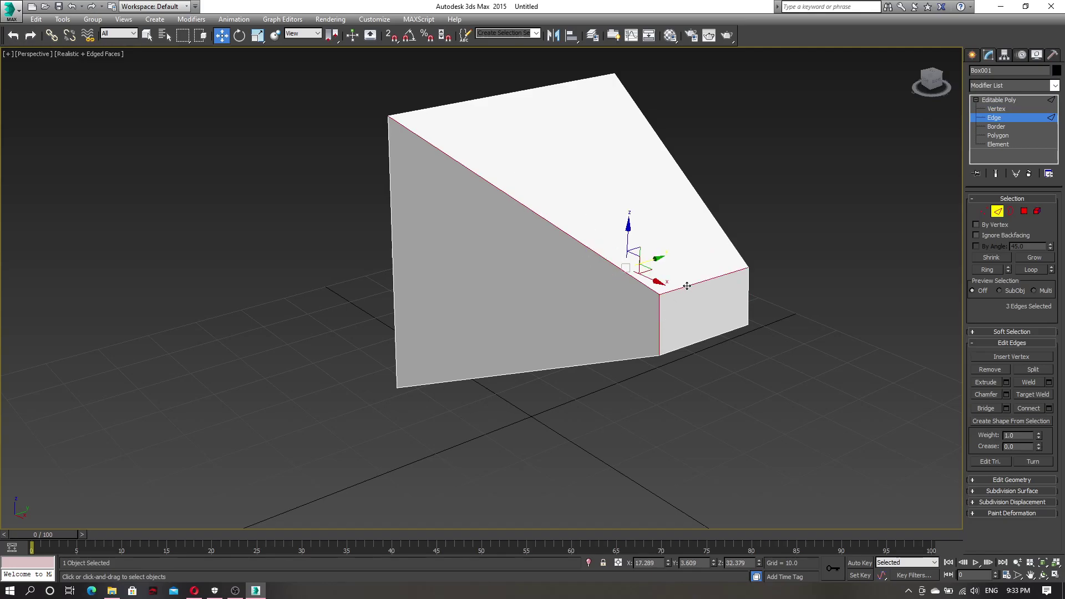
left_click(984, 211)
middle_click_drag(543, 300, 484, 267, "alt")
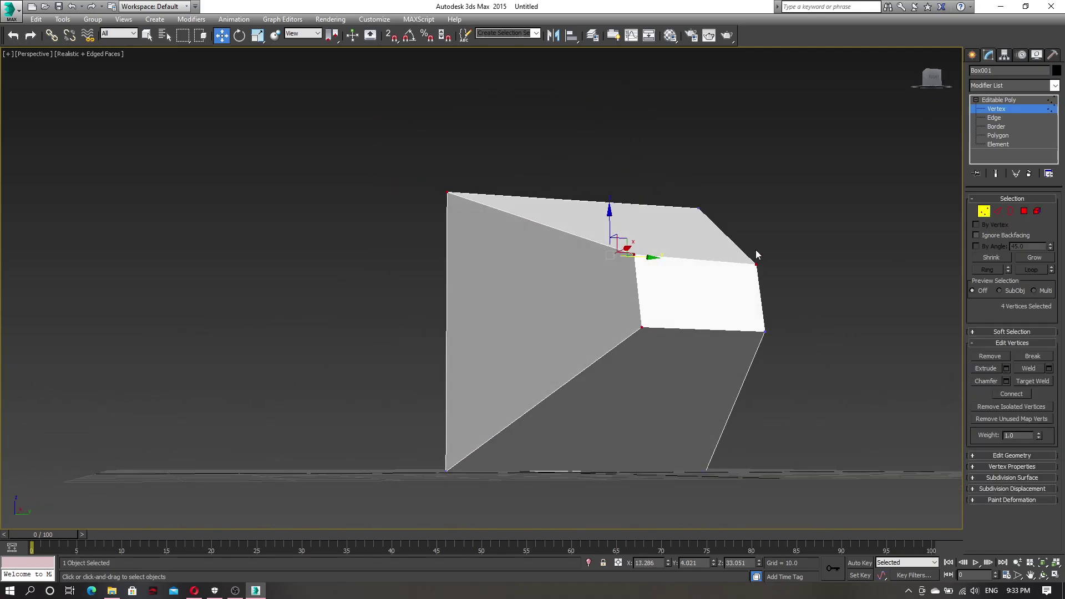
middle_click_drag(623, 305, 784, 274, "alt")
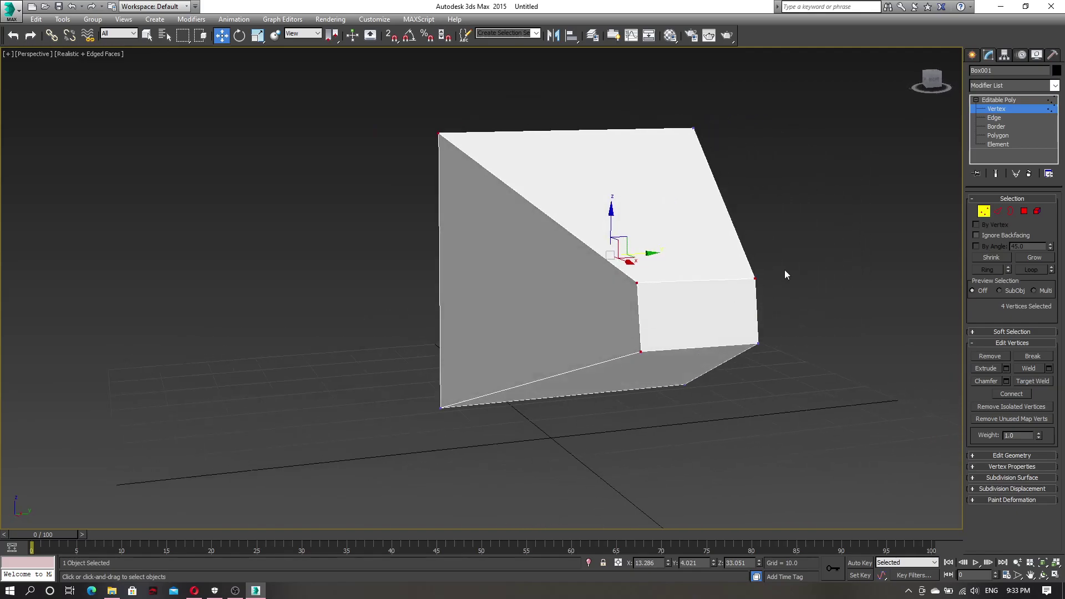
Step: Reselect the same three corner edges in the Edge level and apply Convert to Vertex to select their four vertices
left_click(996, 118)
left_click(639, 312)
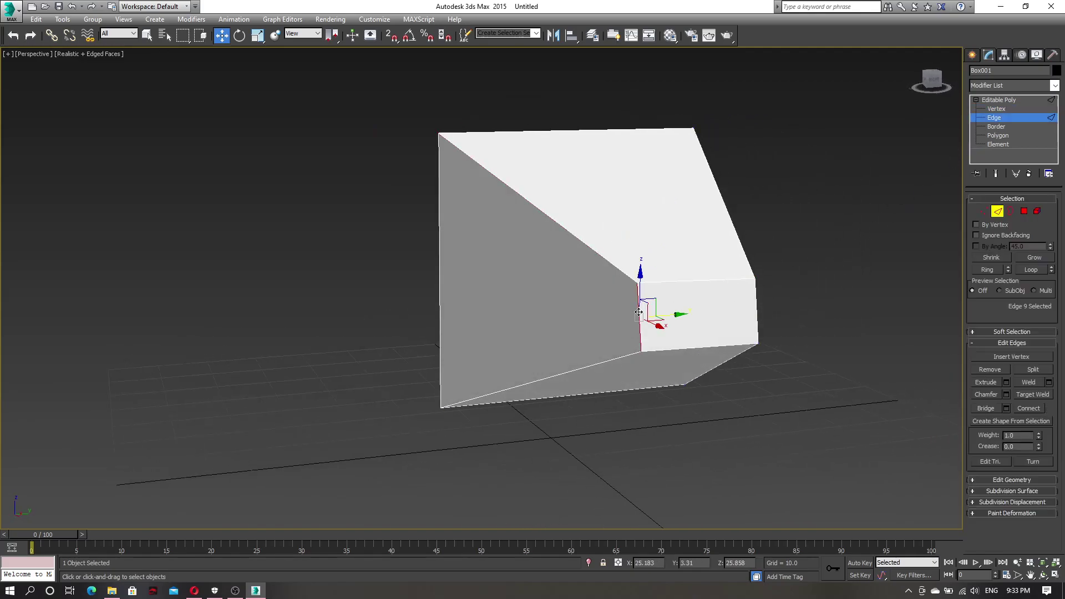
left_click(675, 280, "ctrl")
left_click(609, 263, "ctrl")
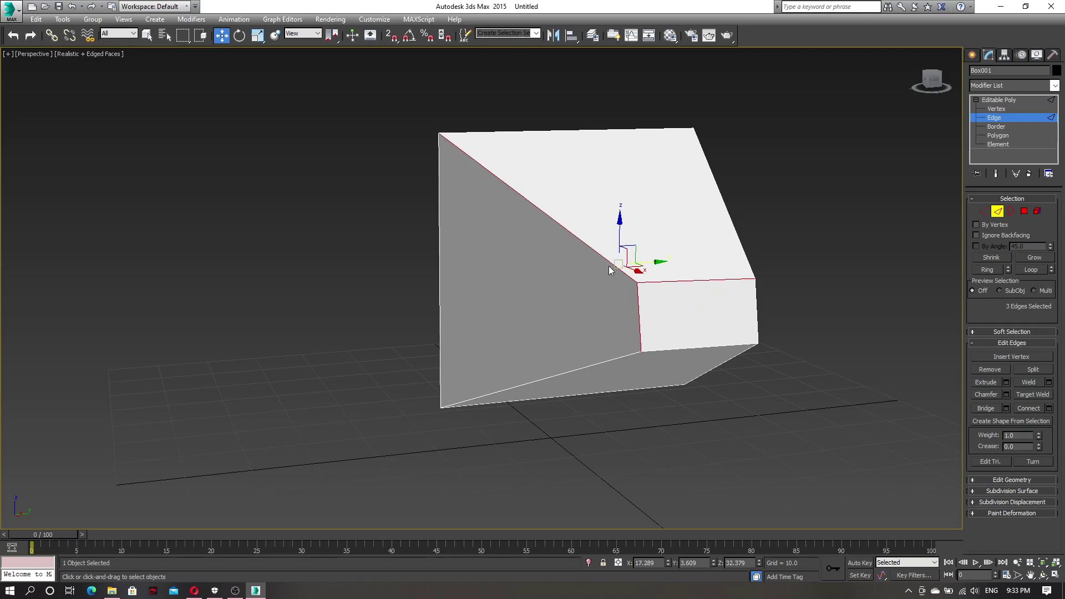
right_click(611, 264)
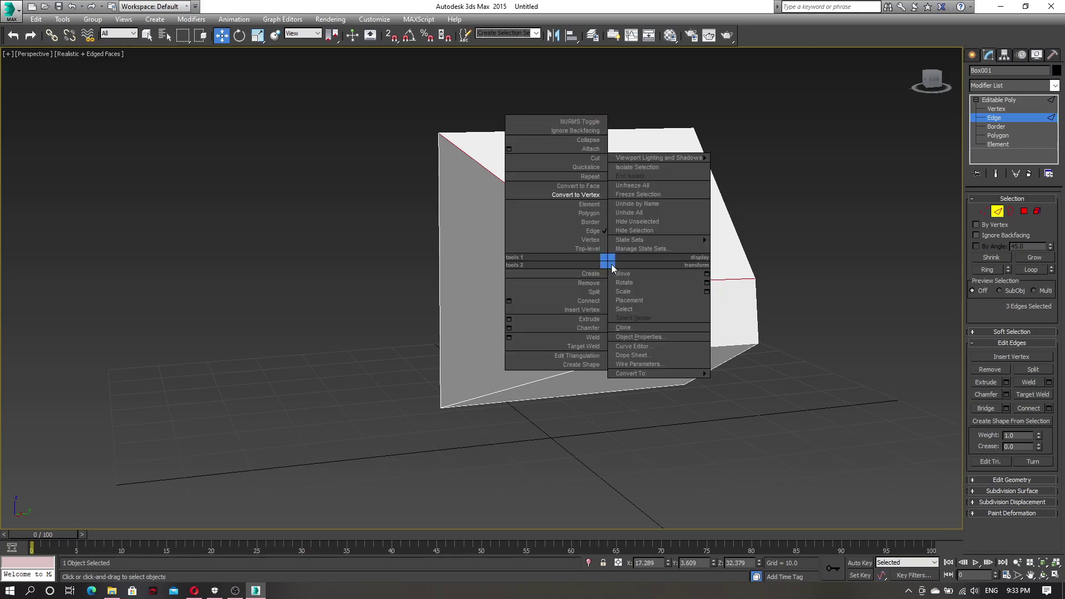
left_click(584, 197)
middle_click_drag(698, 258, 794, 278, "alt")
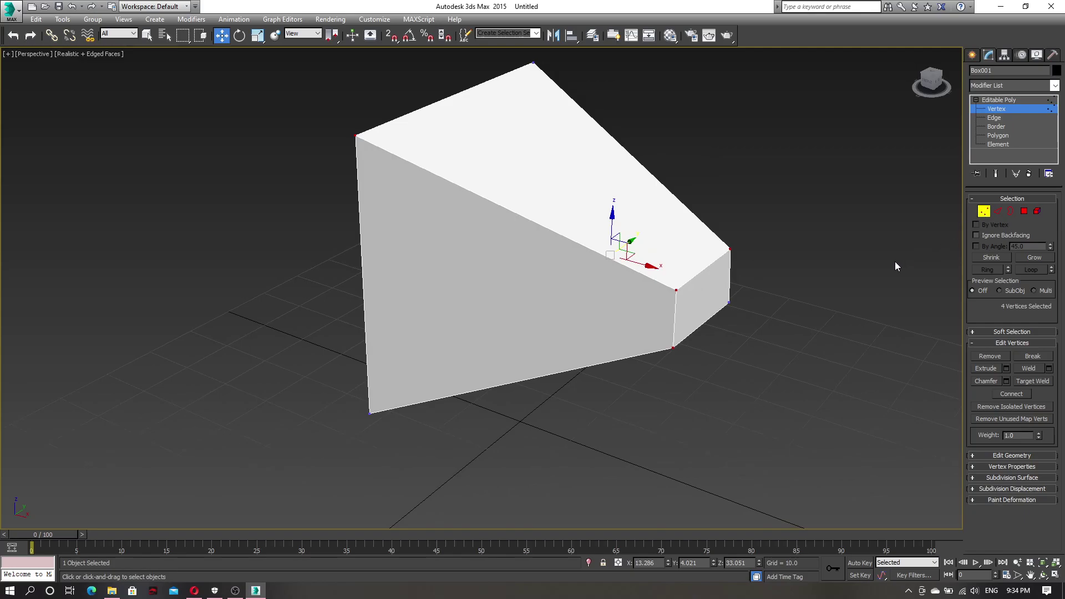
middle_click_drag(894, 261, 803, 253, "alt")
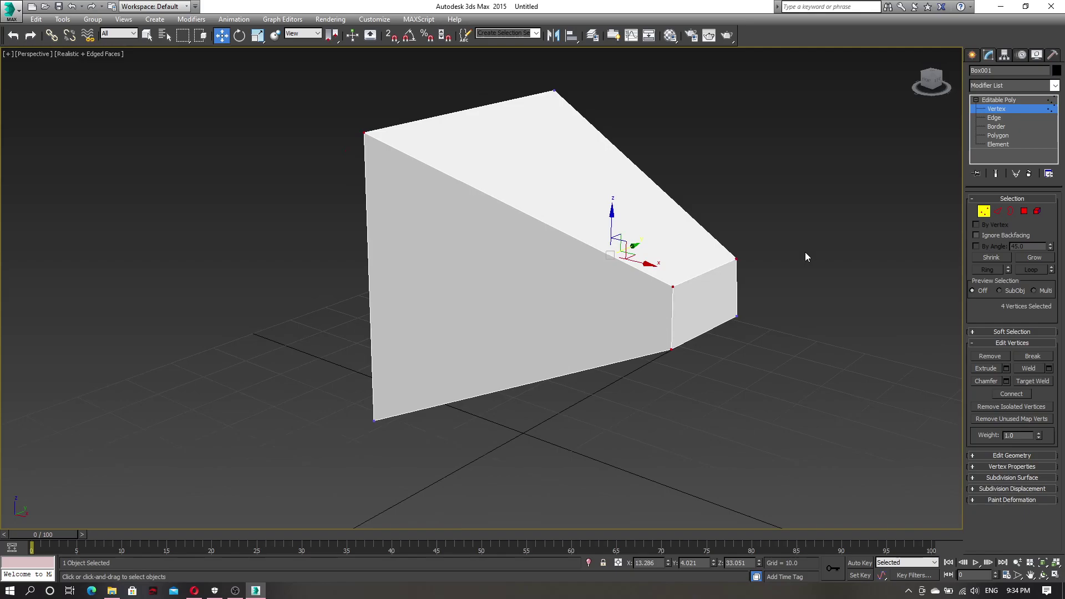
middle_click_drag(730, 295, 755, 287, "alt")
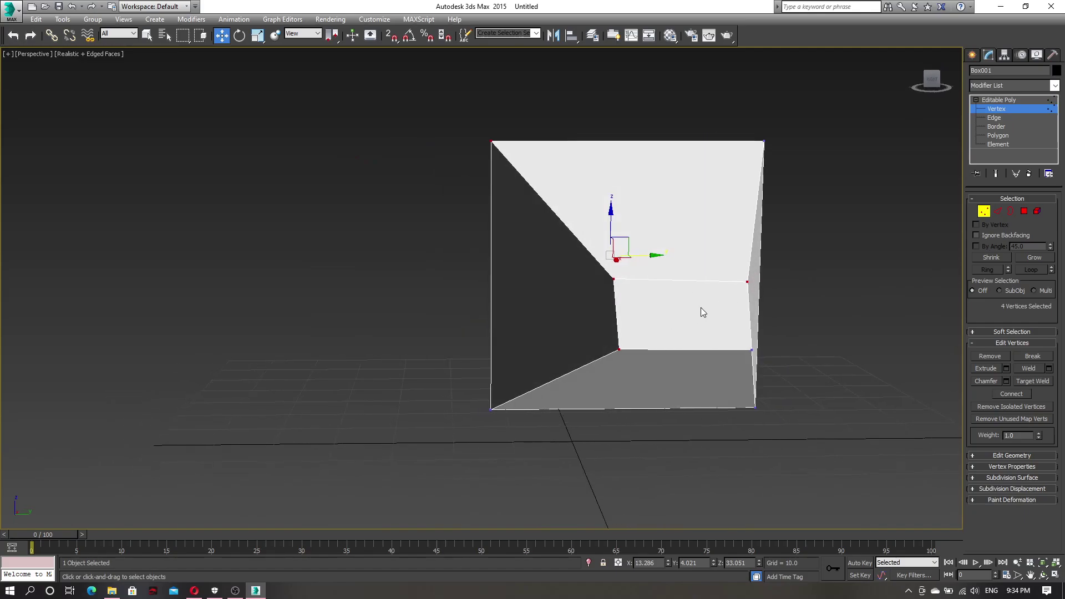
middle_click_drag(798, 299, 733, 344, "alt")
Step: Leave the vertex sub-object level so the whole reshaped box is selected, and view its small end from the front
left_click(984, 111)
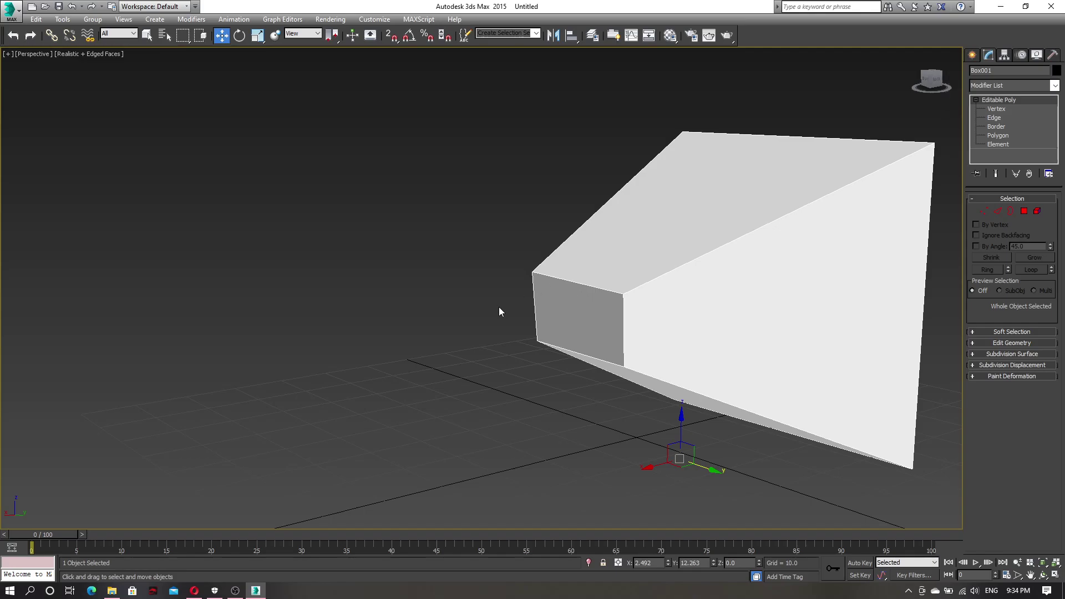
middle_click_drag(513, 304, 615, 306, "alt")
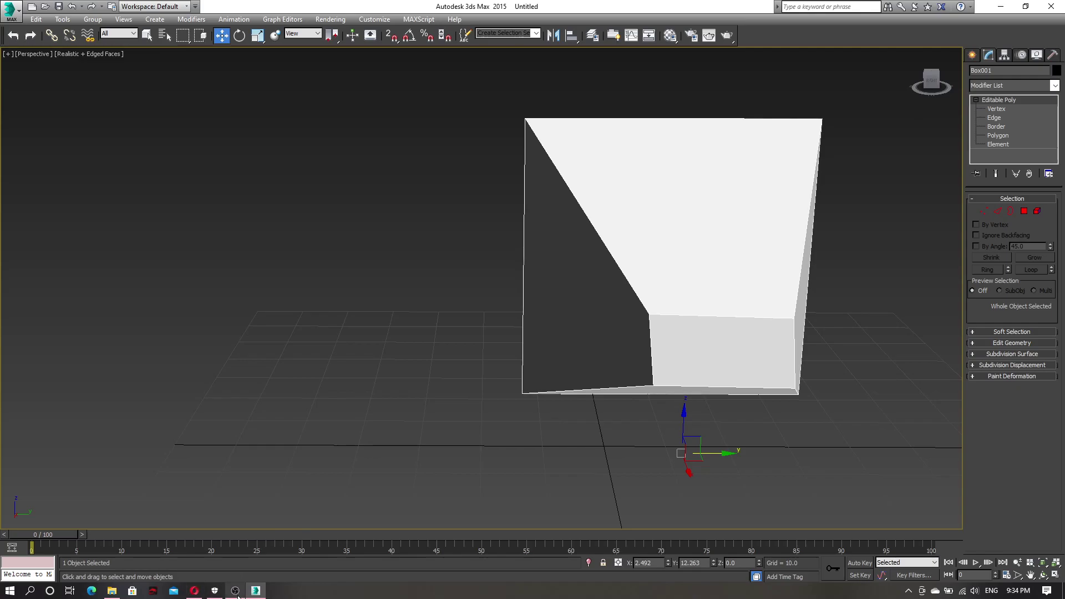
mouse_move(237, 597)
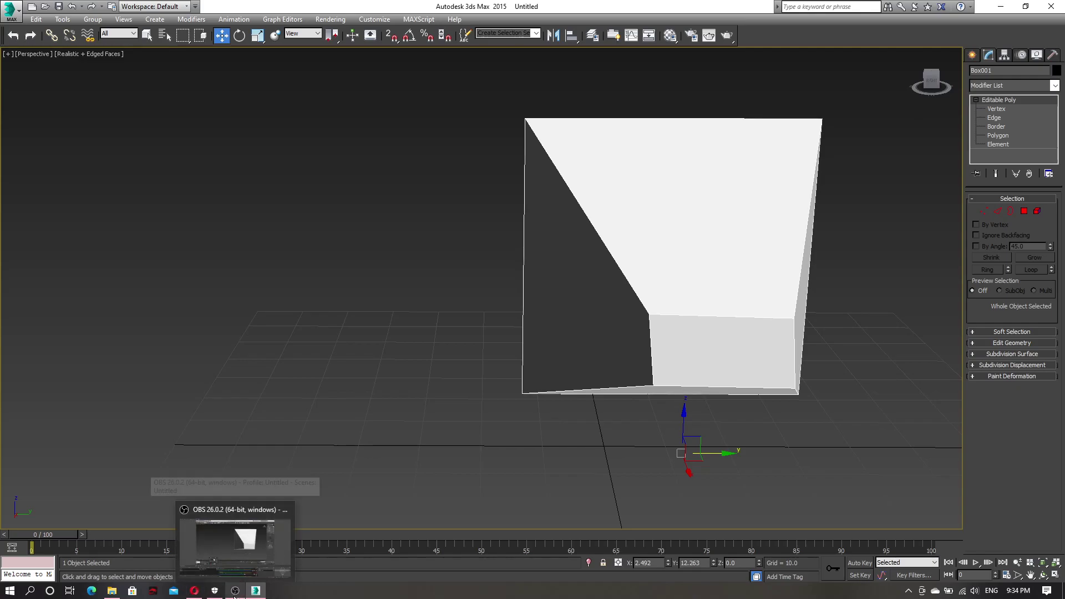